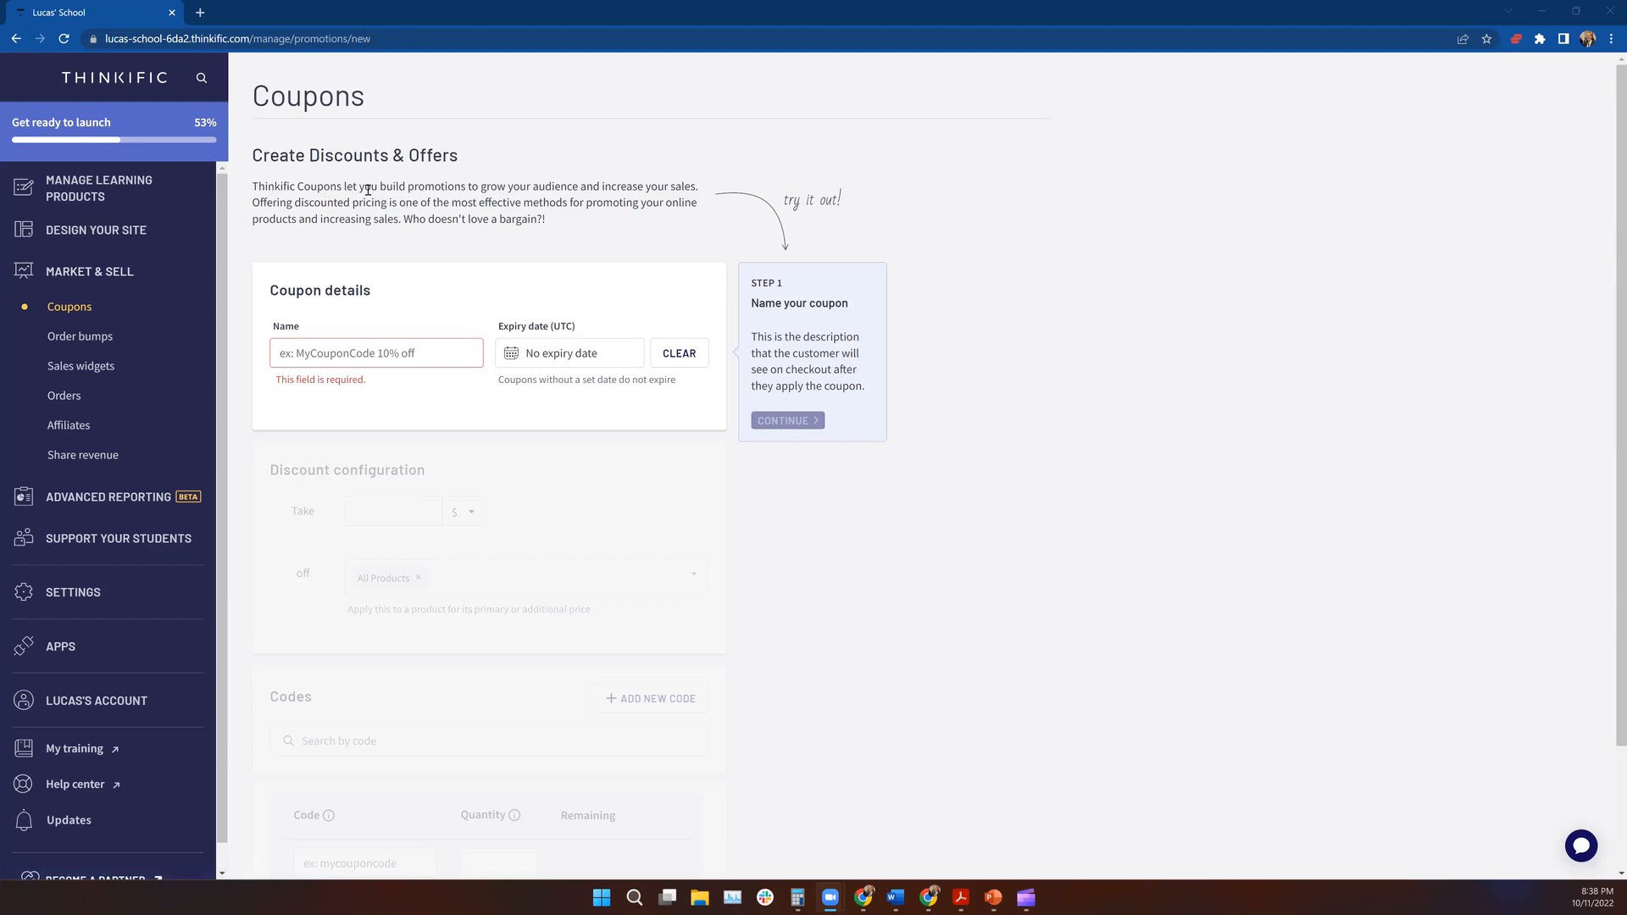
pyautogui.moveTo(379, 188); pyautogui.dragTo(696, 175)
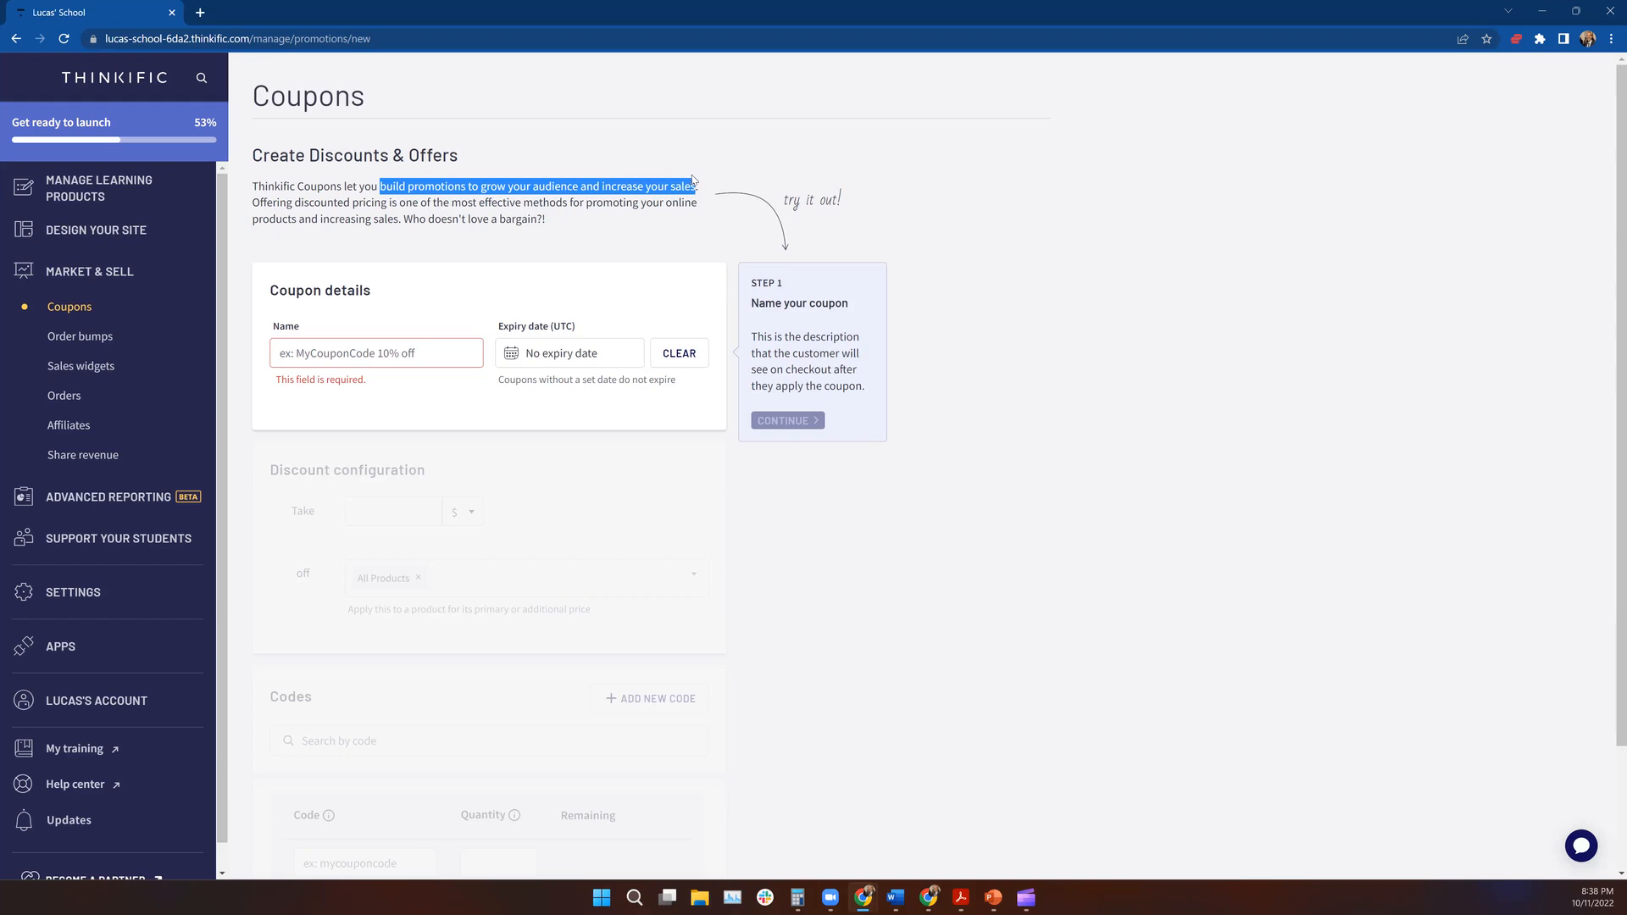
pyautogui.click(660, 219)
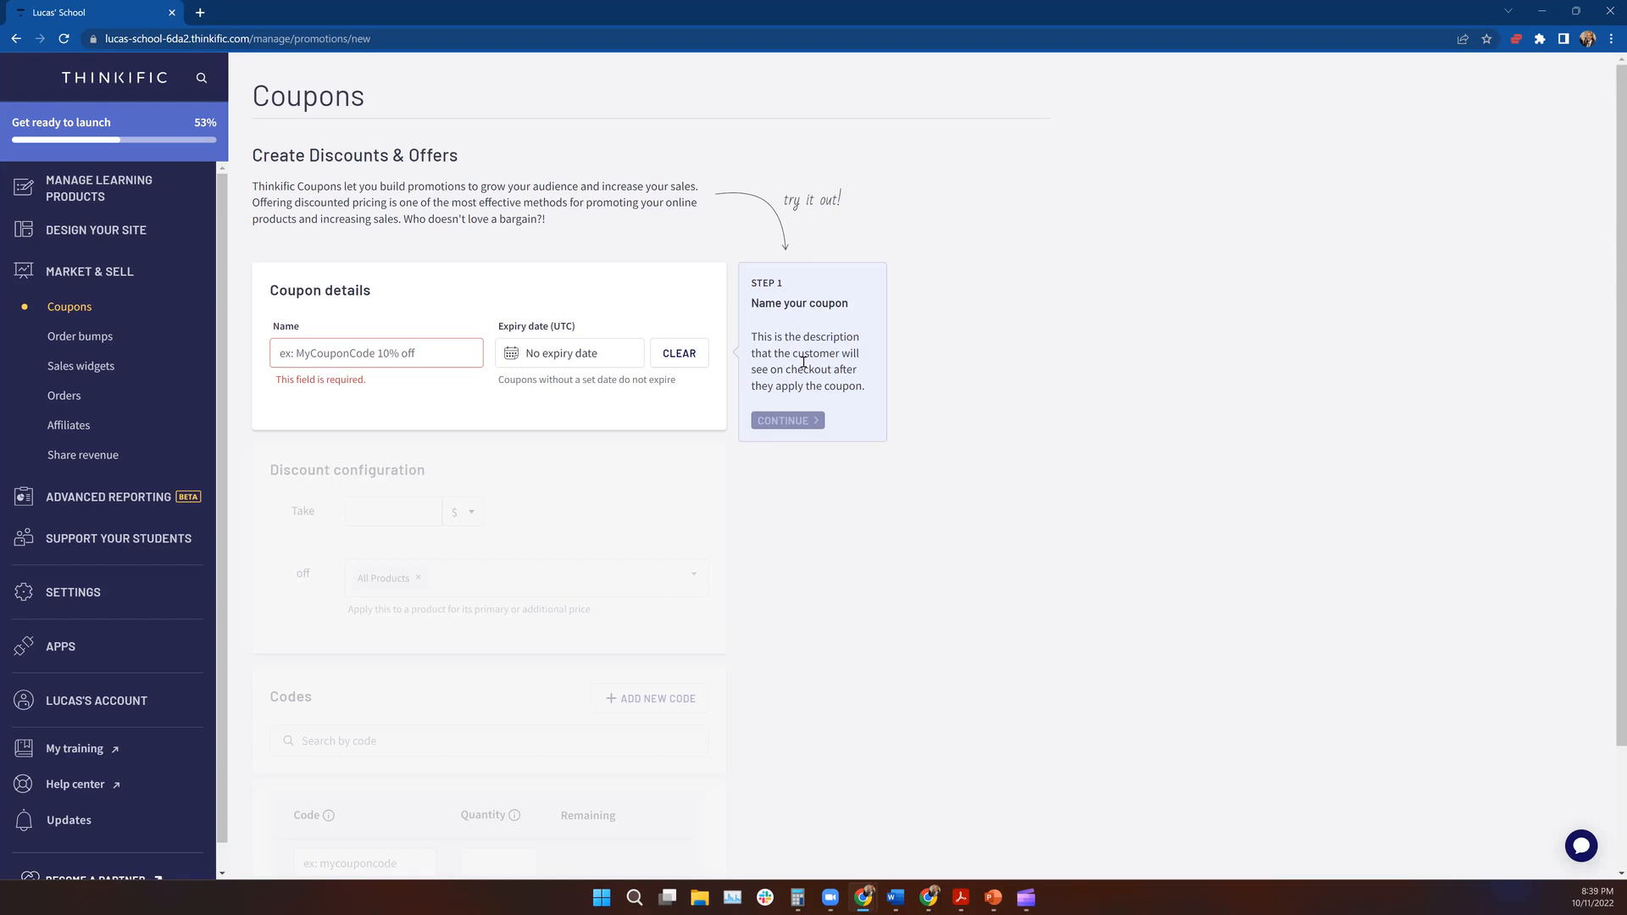
# - Name the coupon "course builder 20" and set its expiry date to 2022-11-01
pyautogui.click(443, 360)
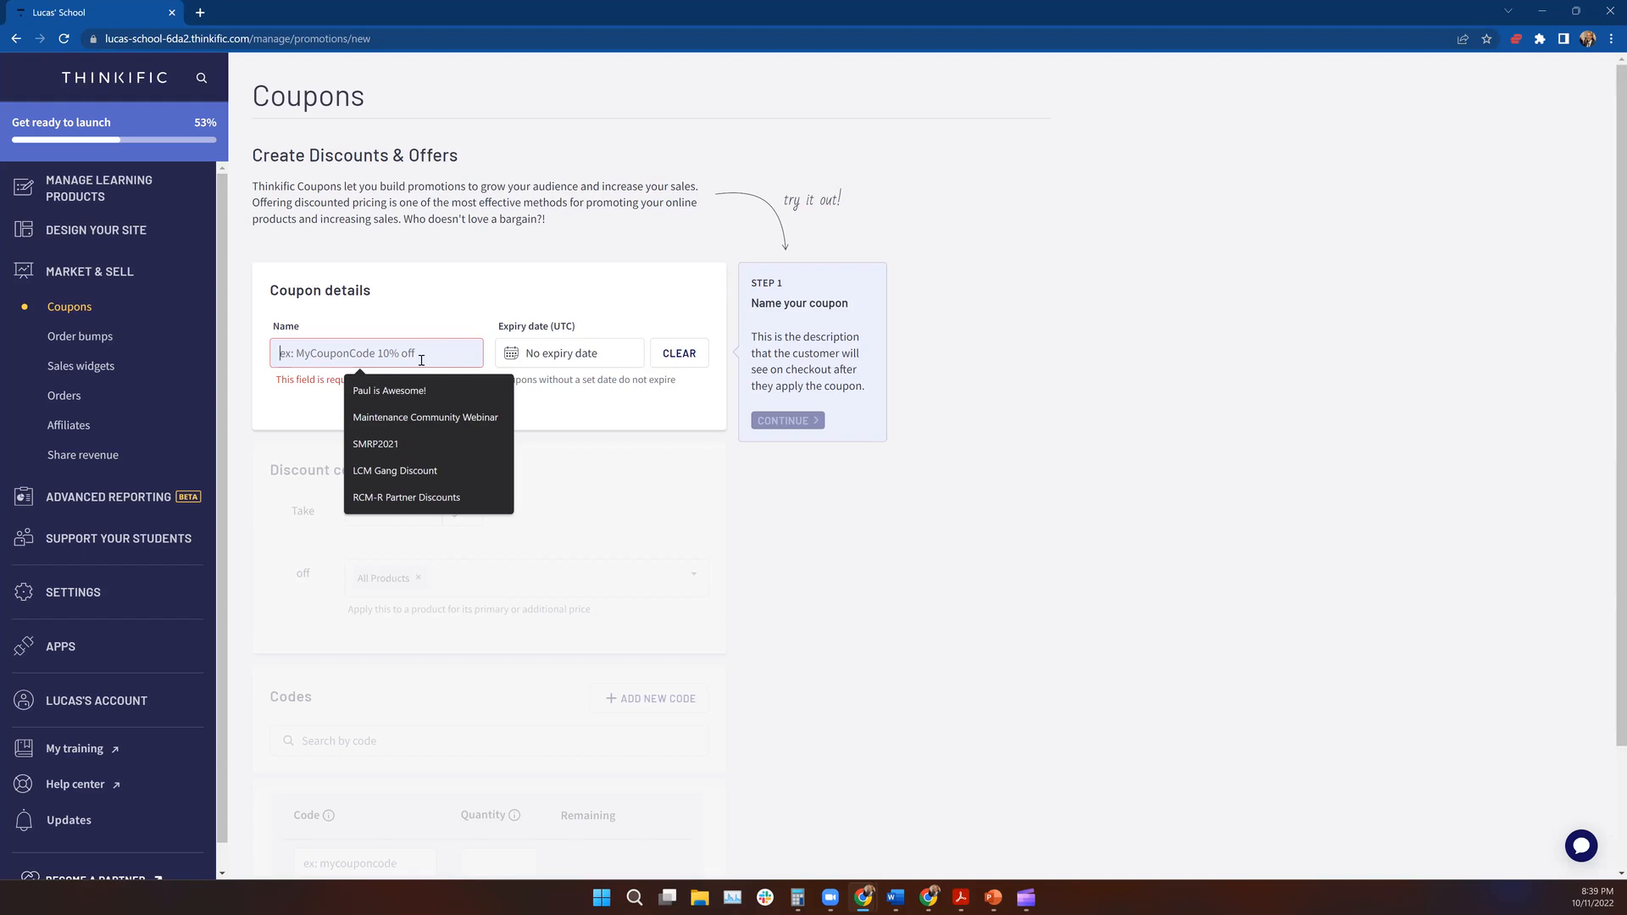
pyautogui.write('course builder')
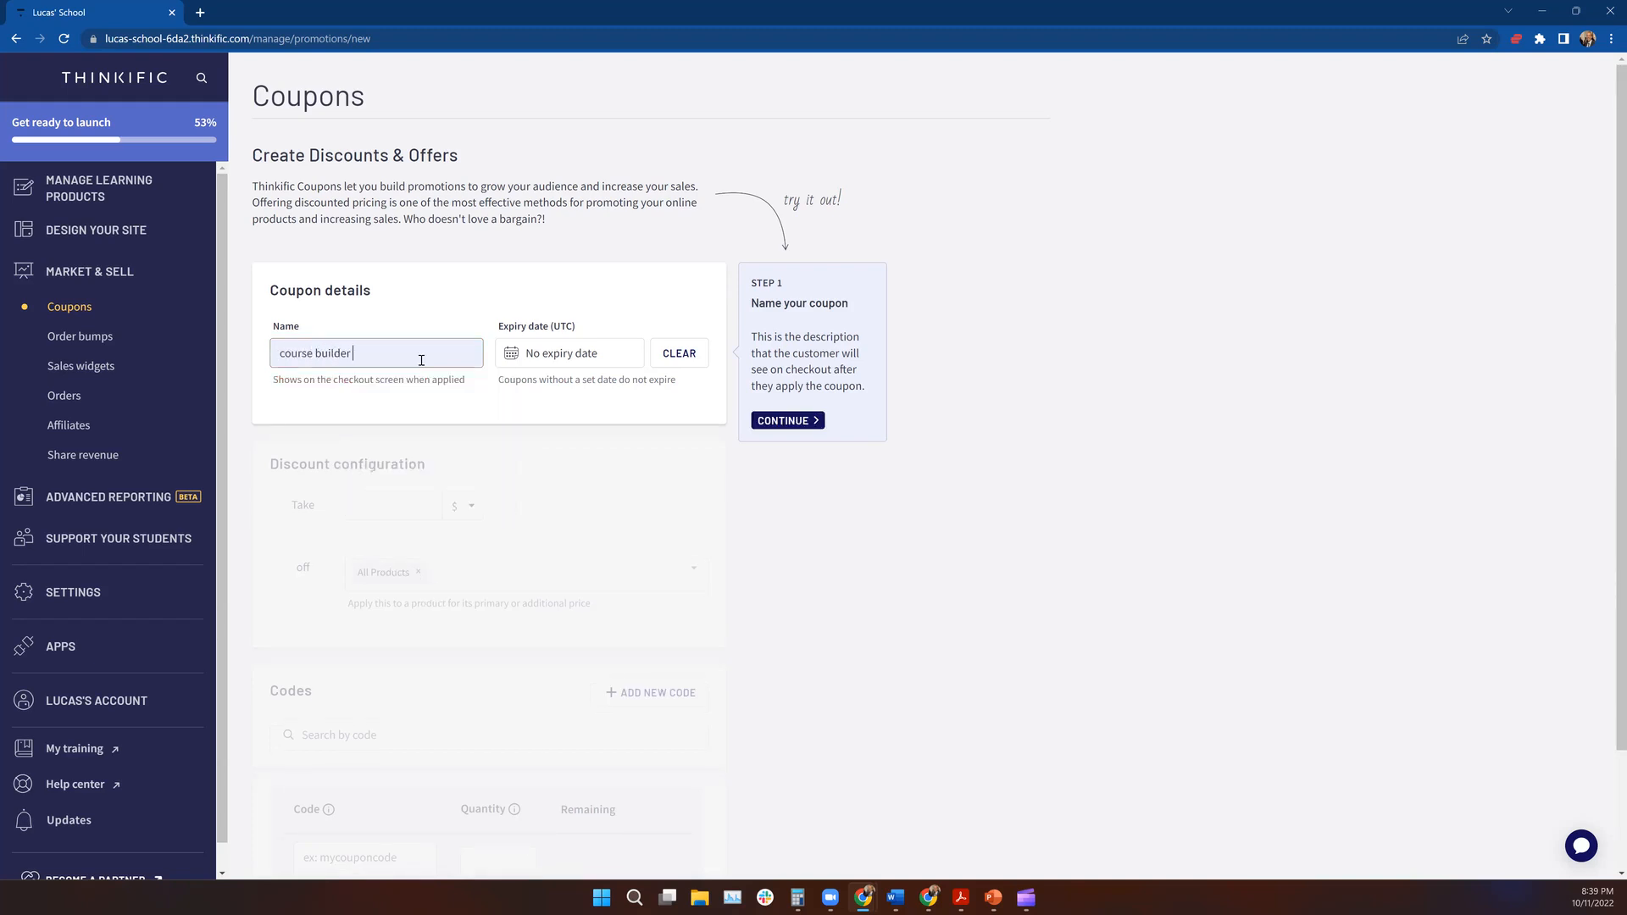
pyautogui.write(' 20')
pyautogui.click(574, 354)
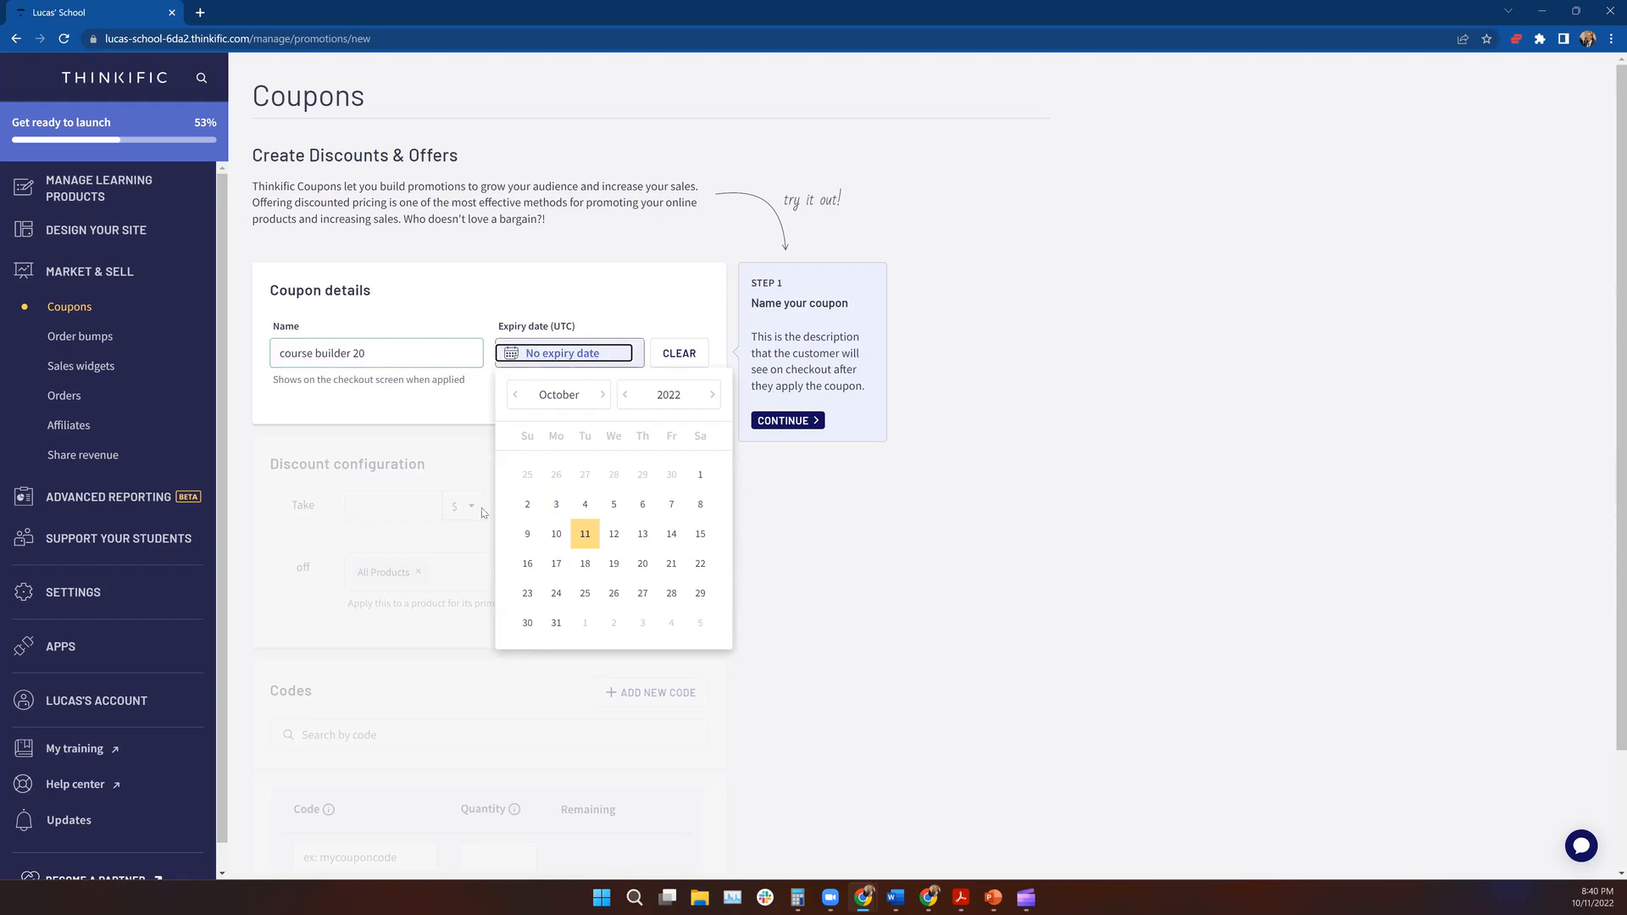
pyautogui.click(580, 625)
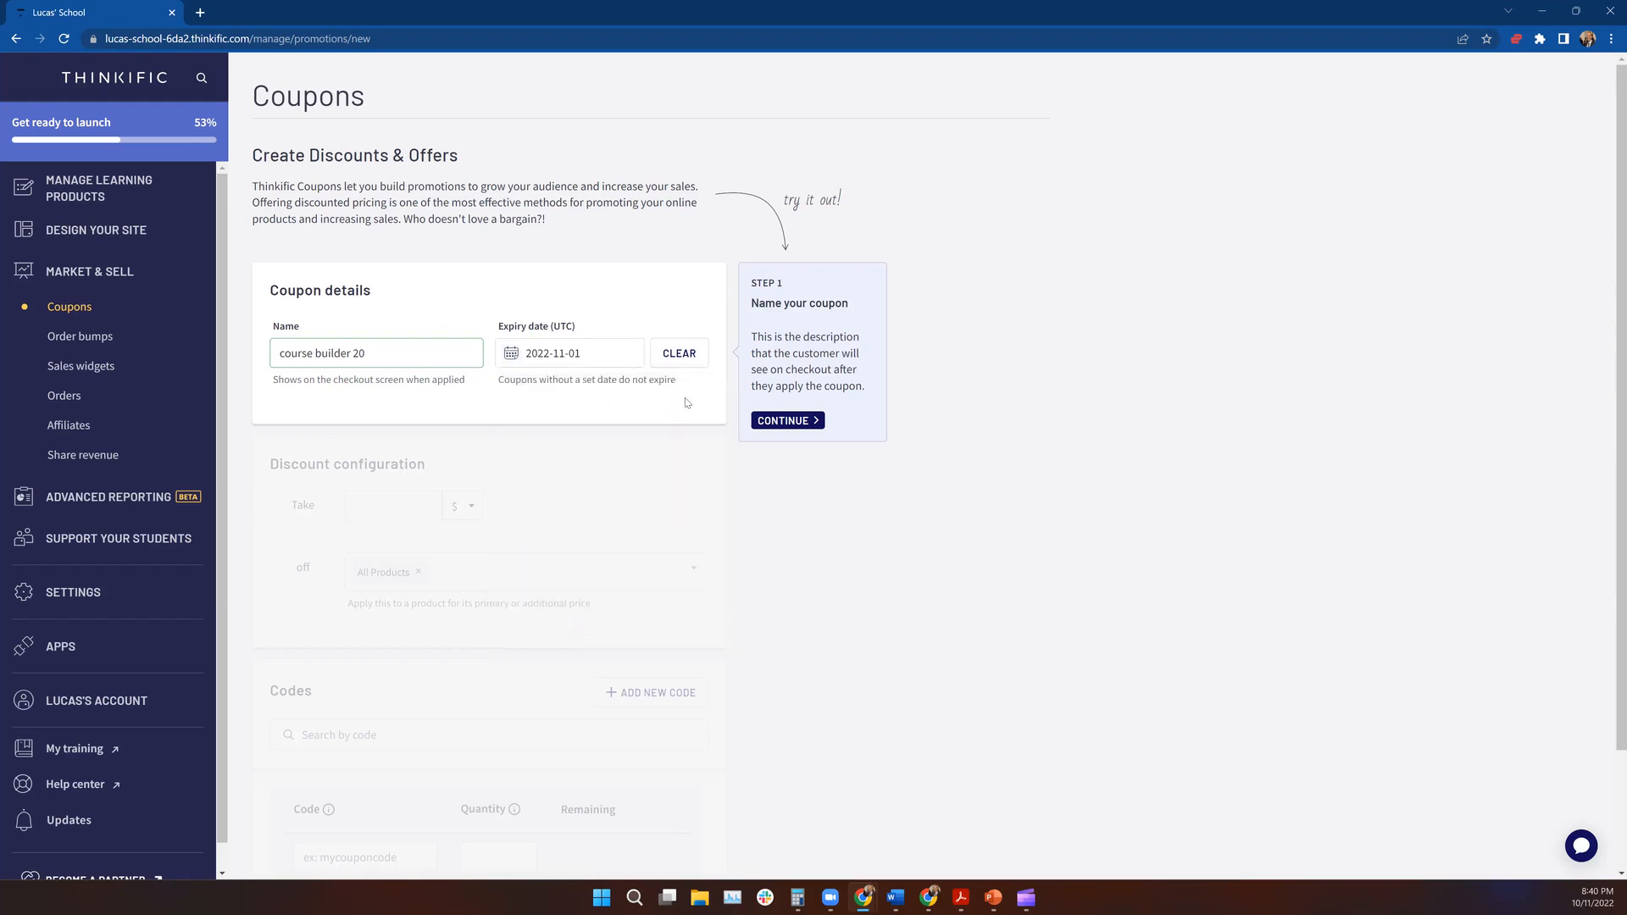
pyautogui.click(793, 421)
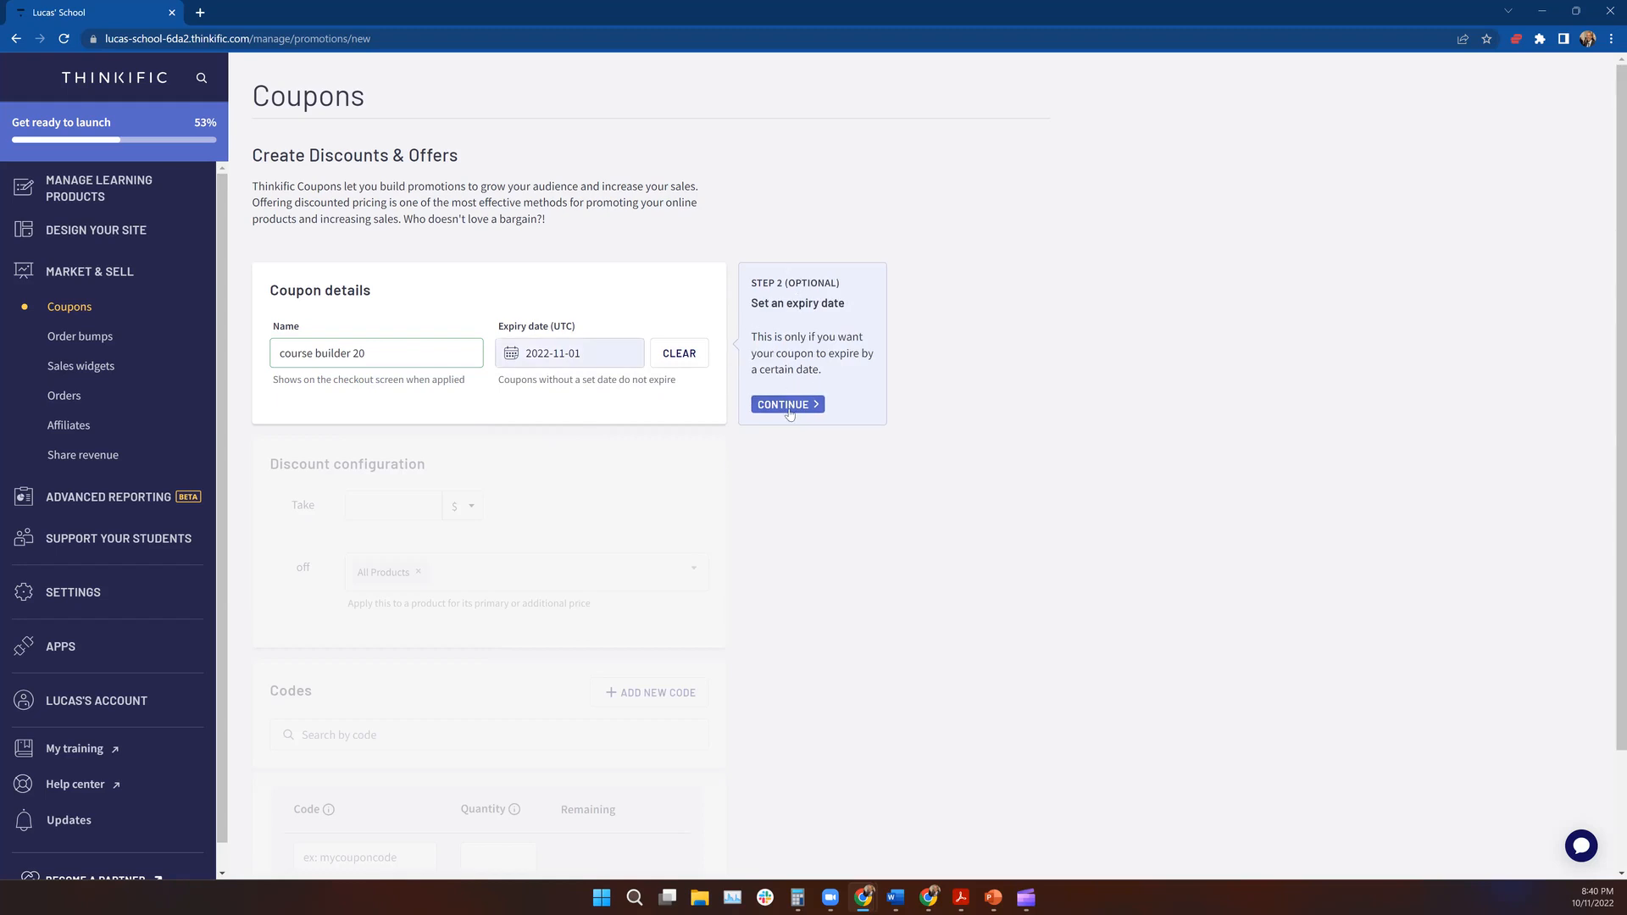
# - Clear the coupon's expiry date, set it again to 2022-11-01, and continue to the discount configuration
pyautogui.click(675, 354)
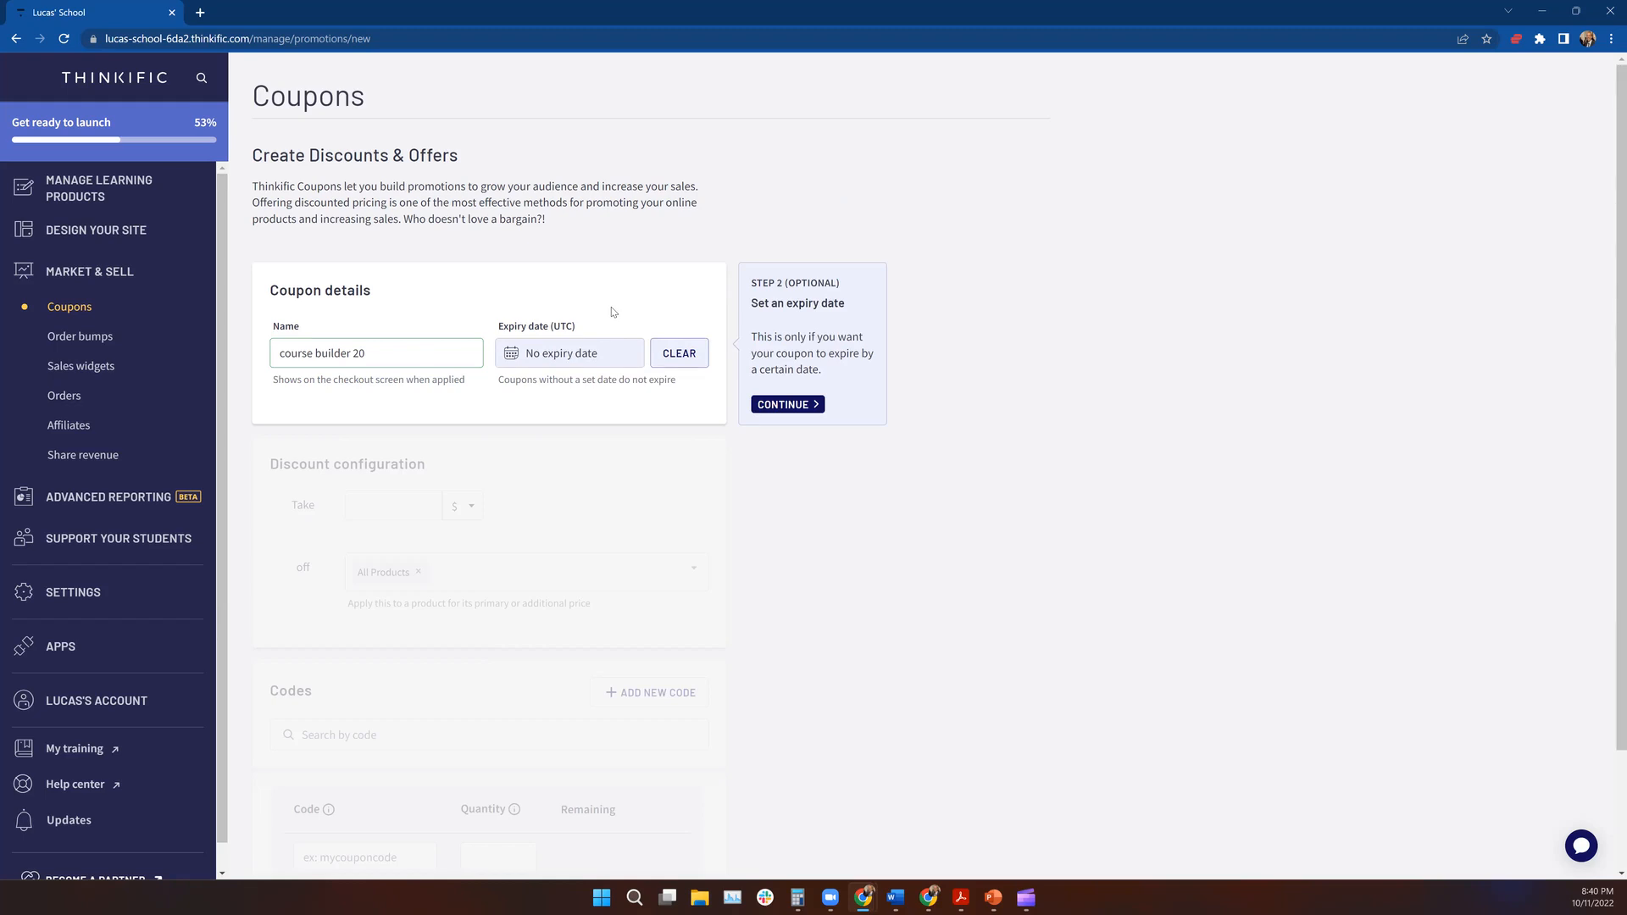
pyautogui.click(571, 356)
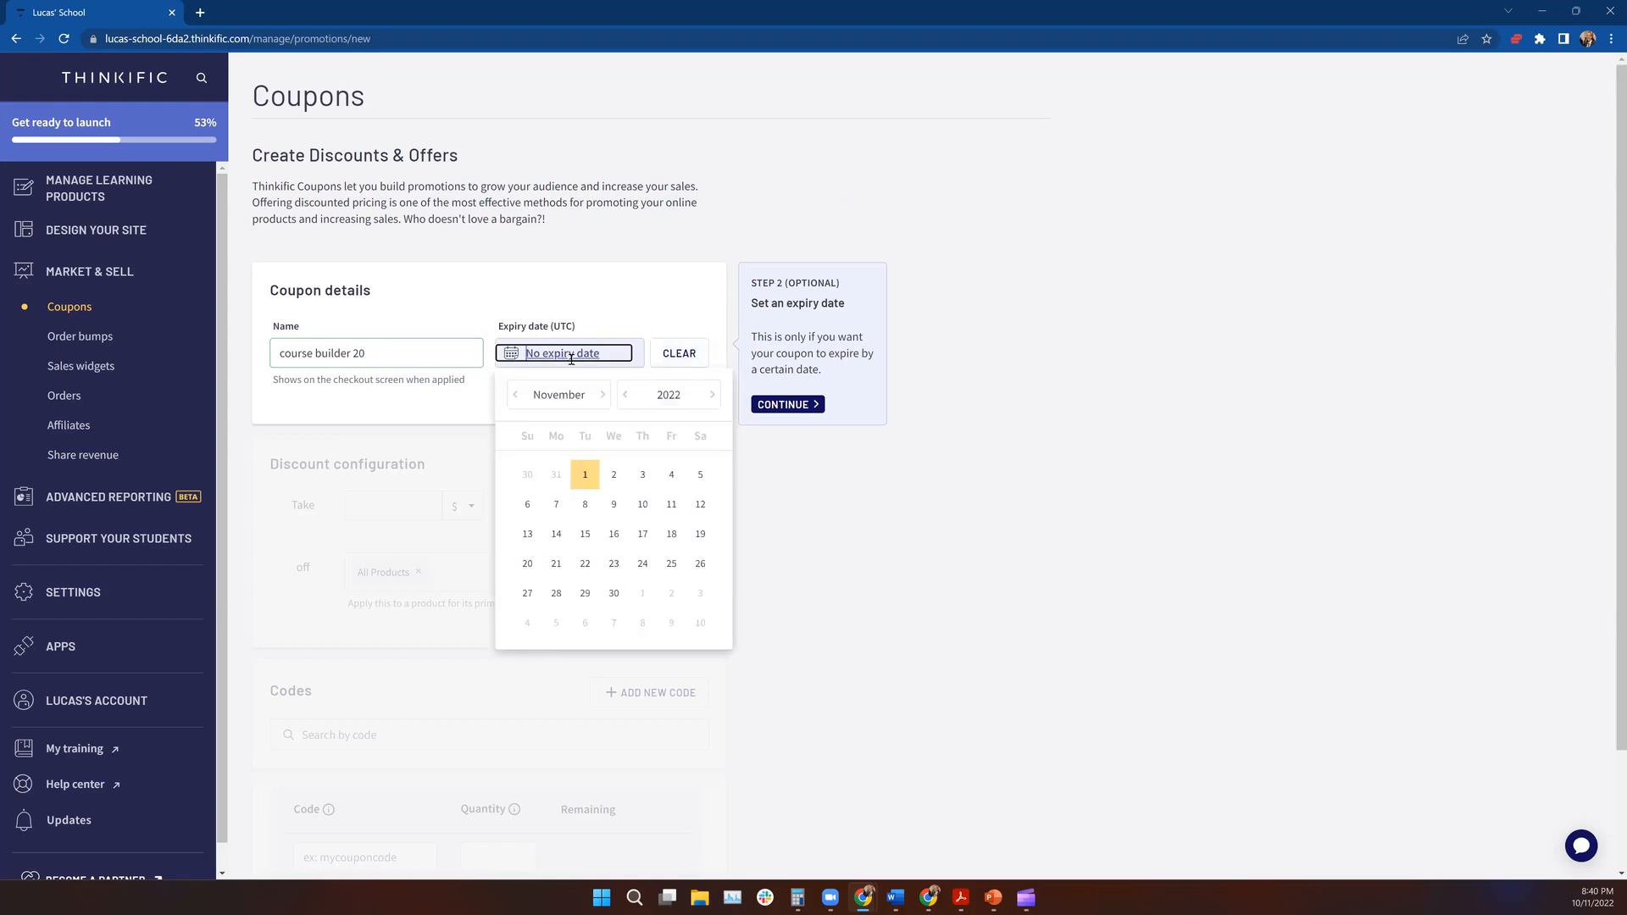
pyautogui.click(586, 474)
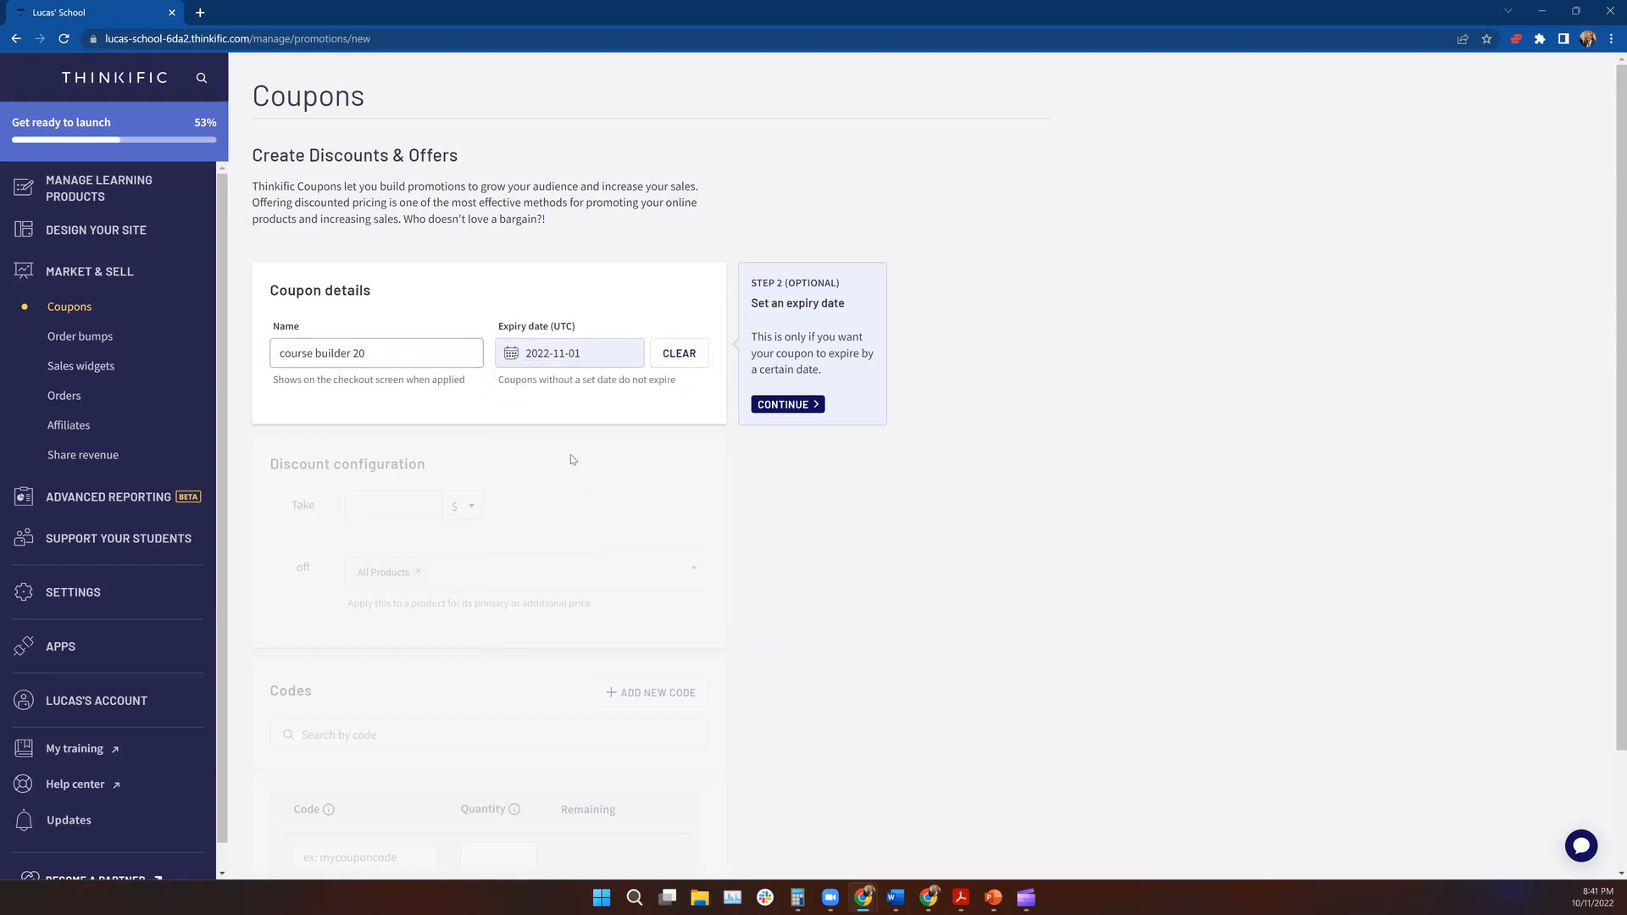
pyautogui.click(788, 407)
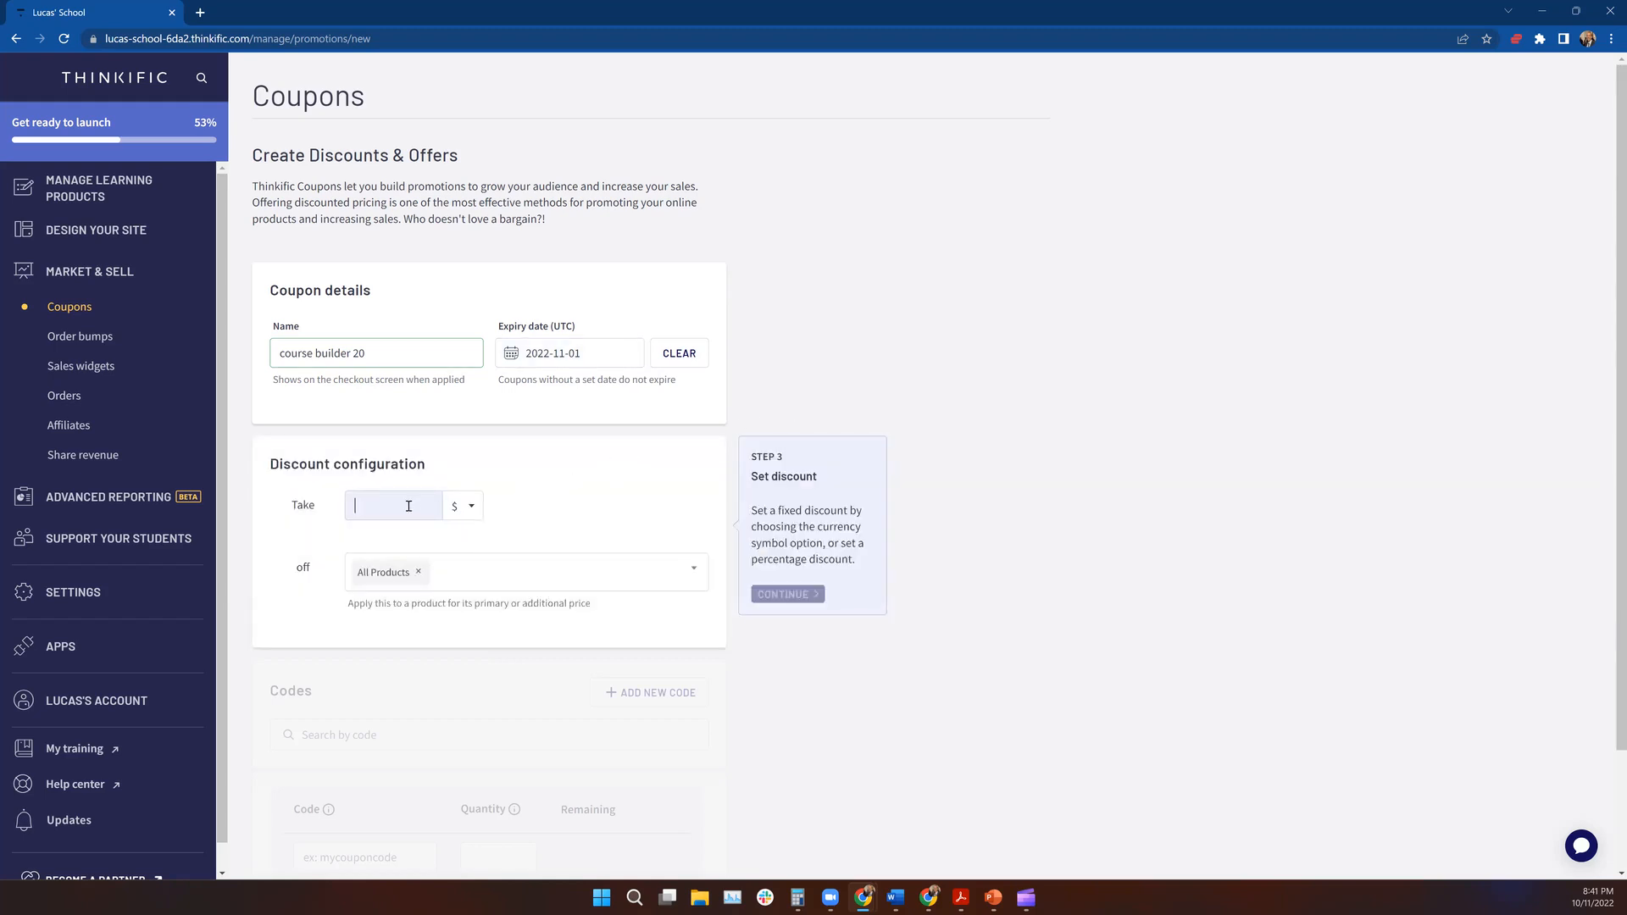
# - Set the coupon's discount to 20% and continue to product selection
pyautogui.click(457, 511)
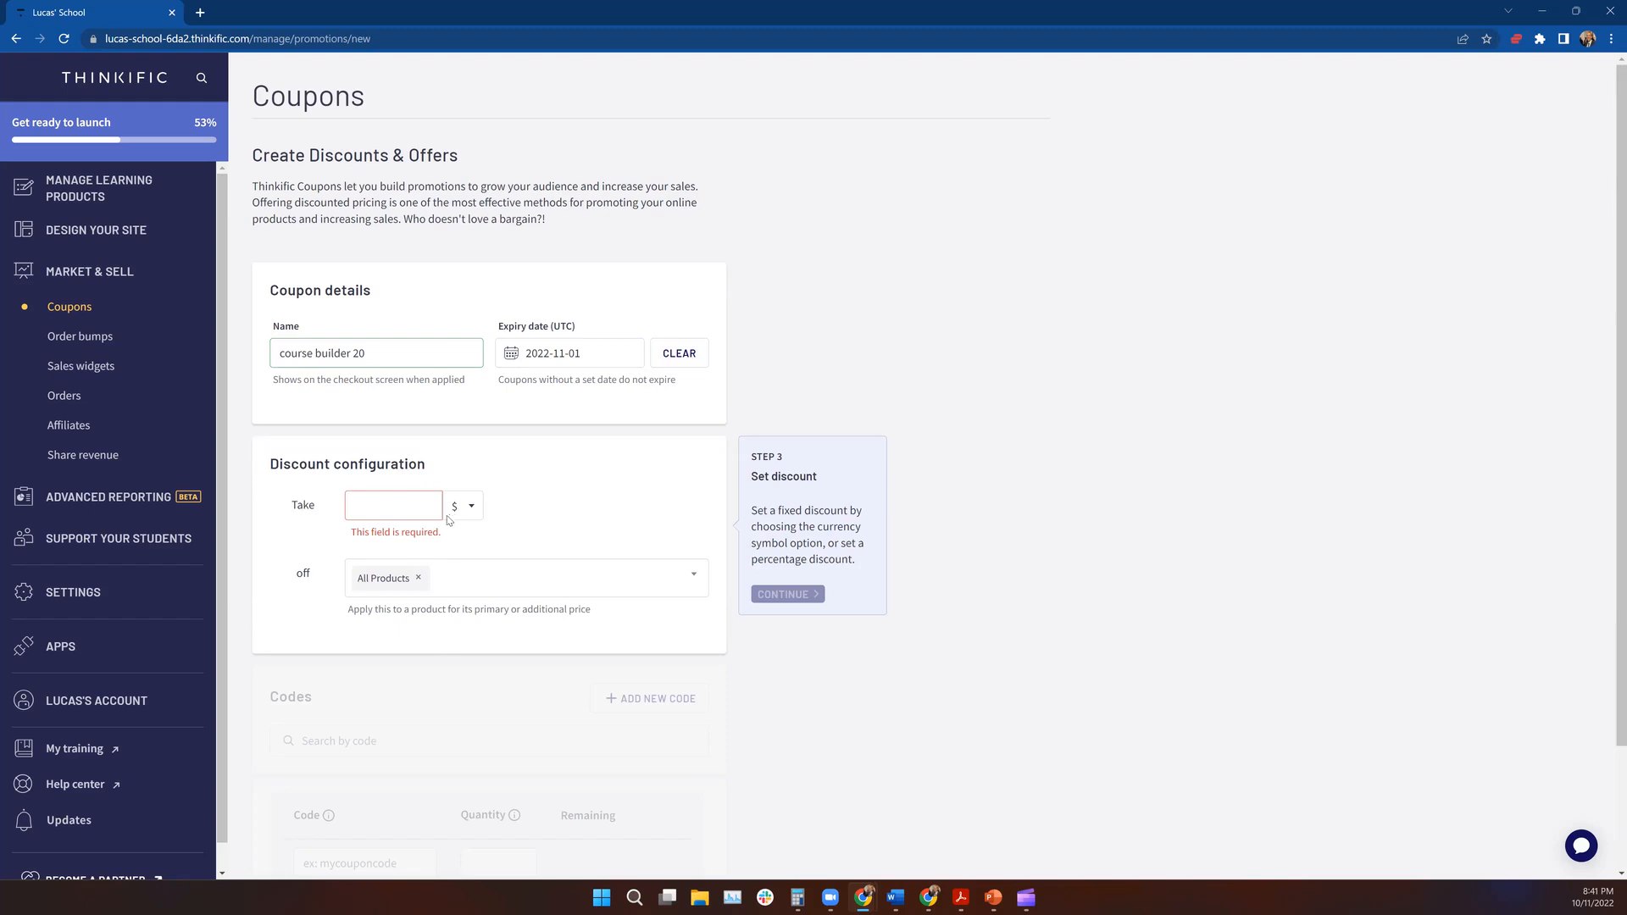
pyautogui.click(406, 506)
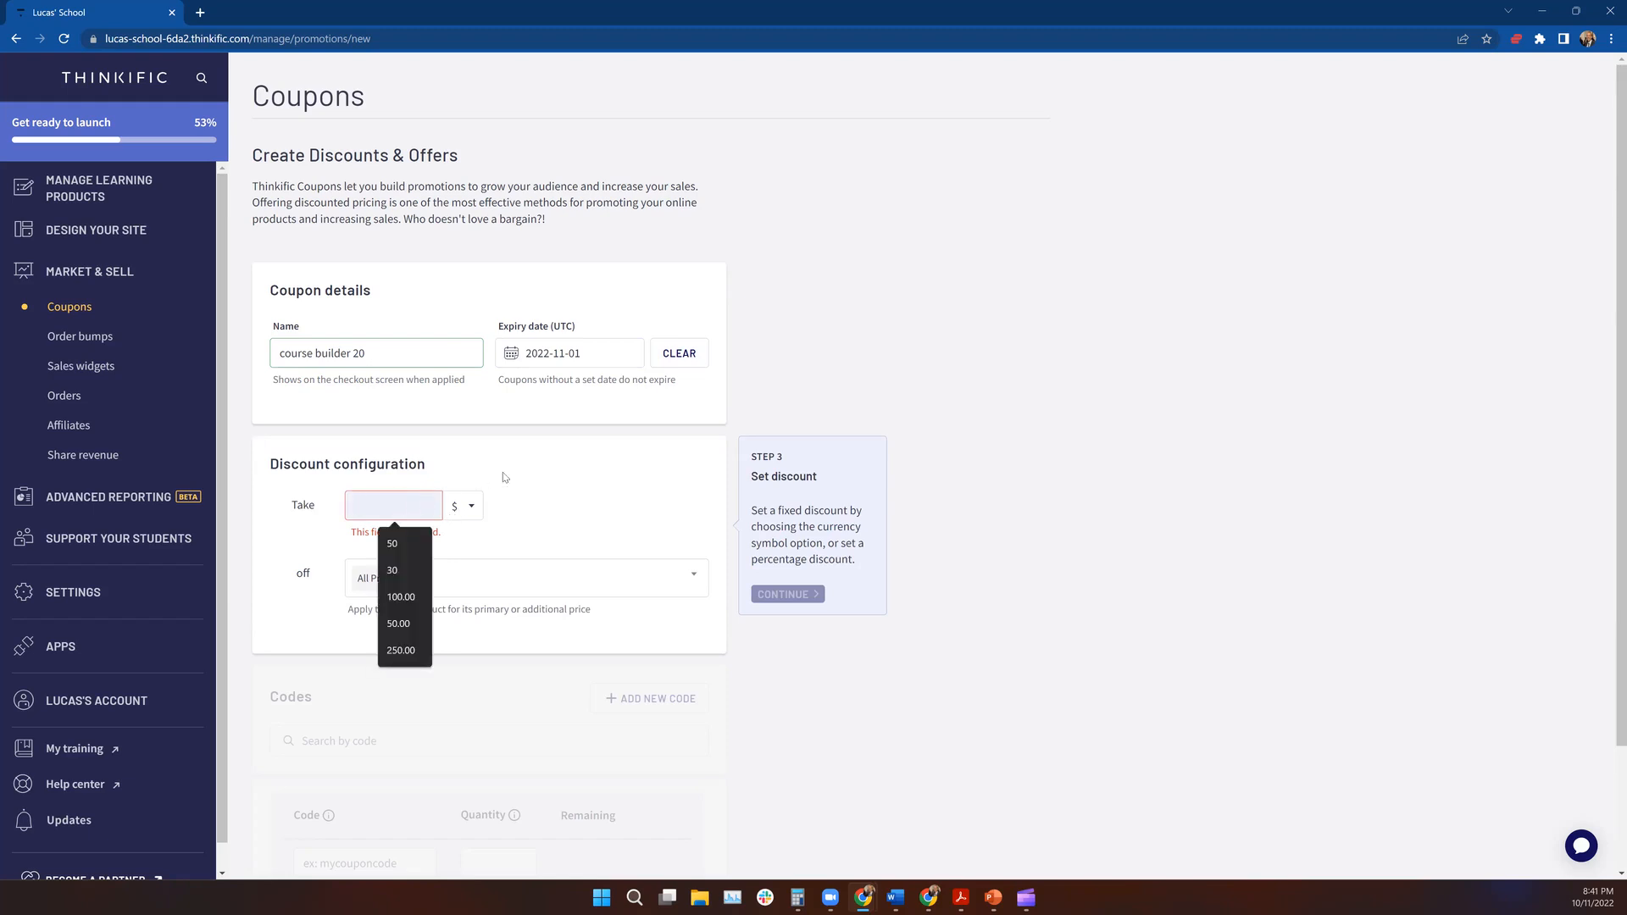
pyautogui.write('20')
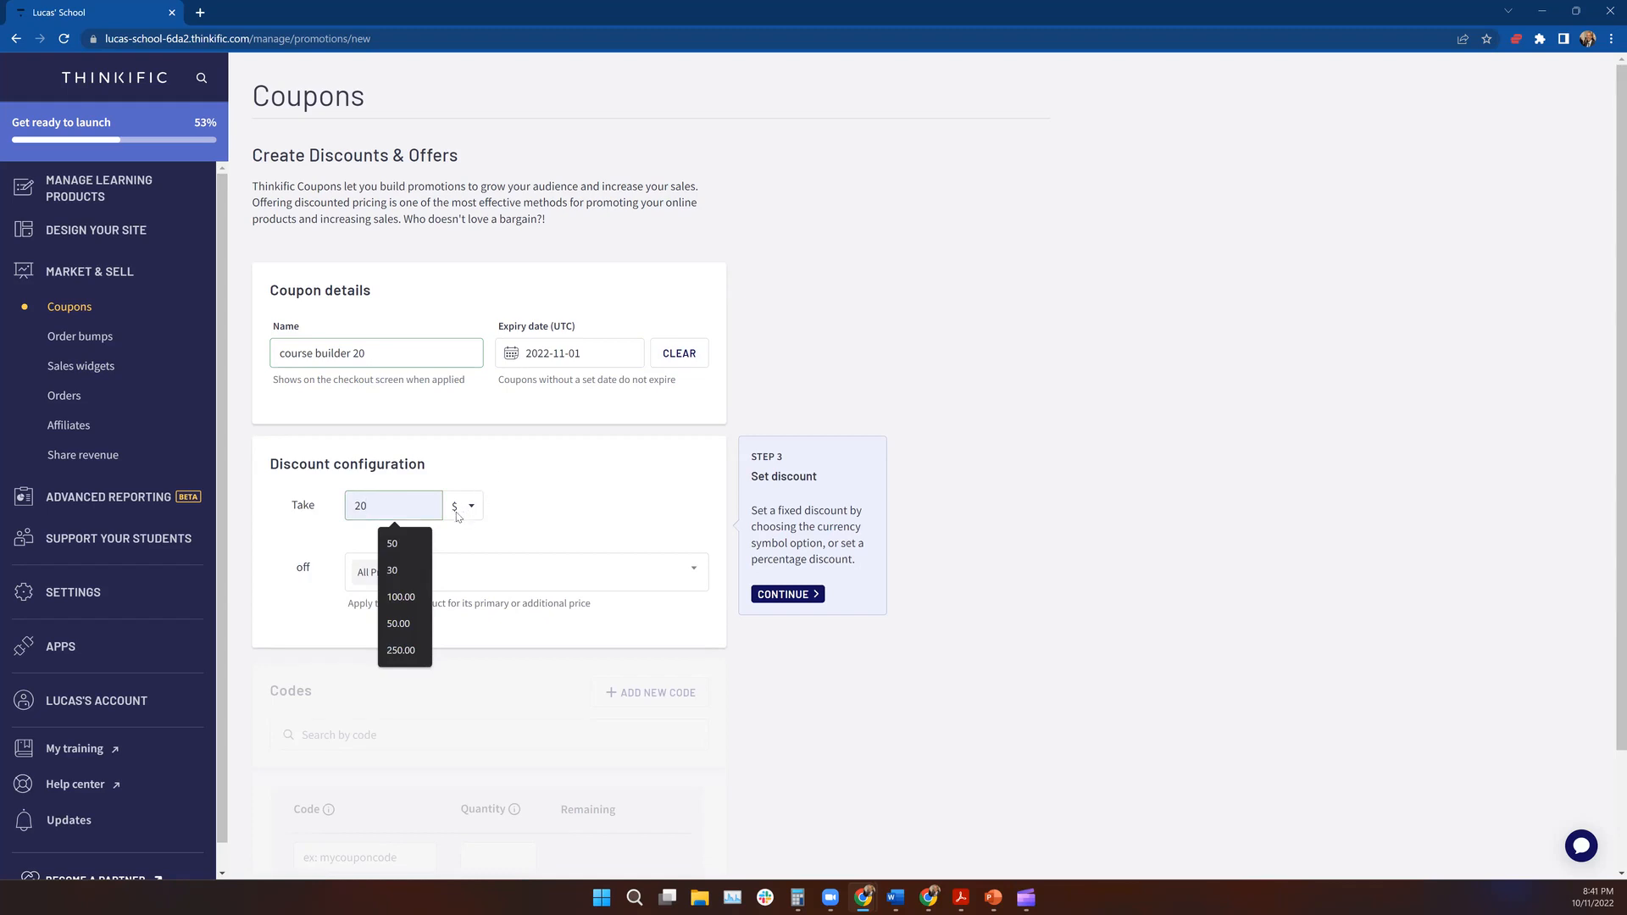
pyautogui.click(378, 502)
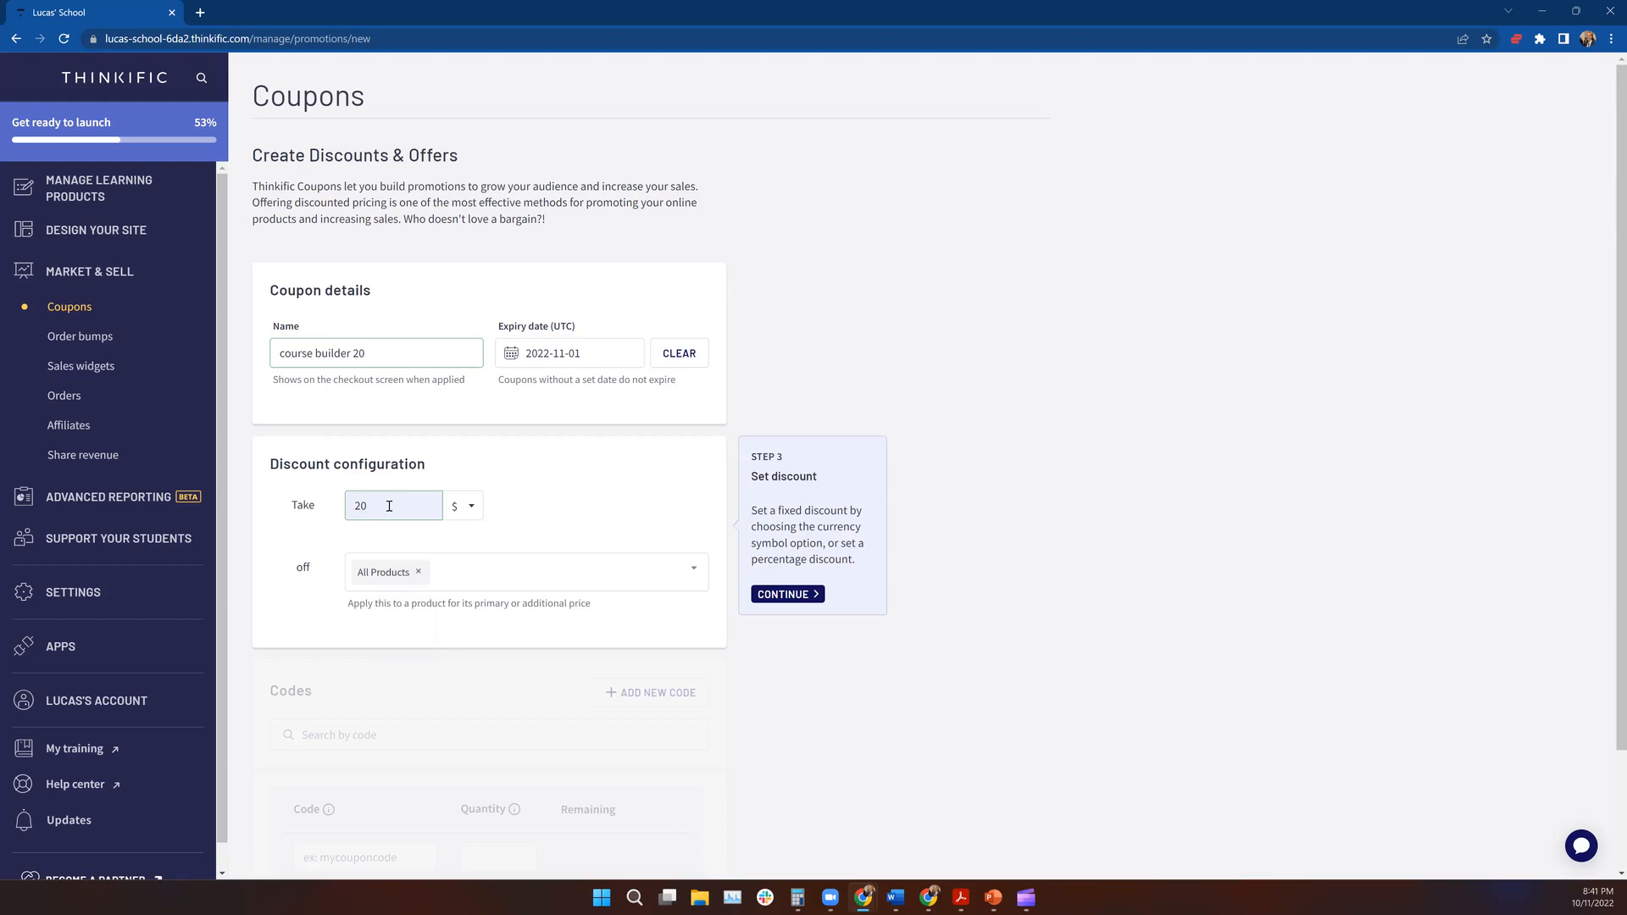
pyautogui.click(471, 508)
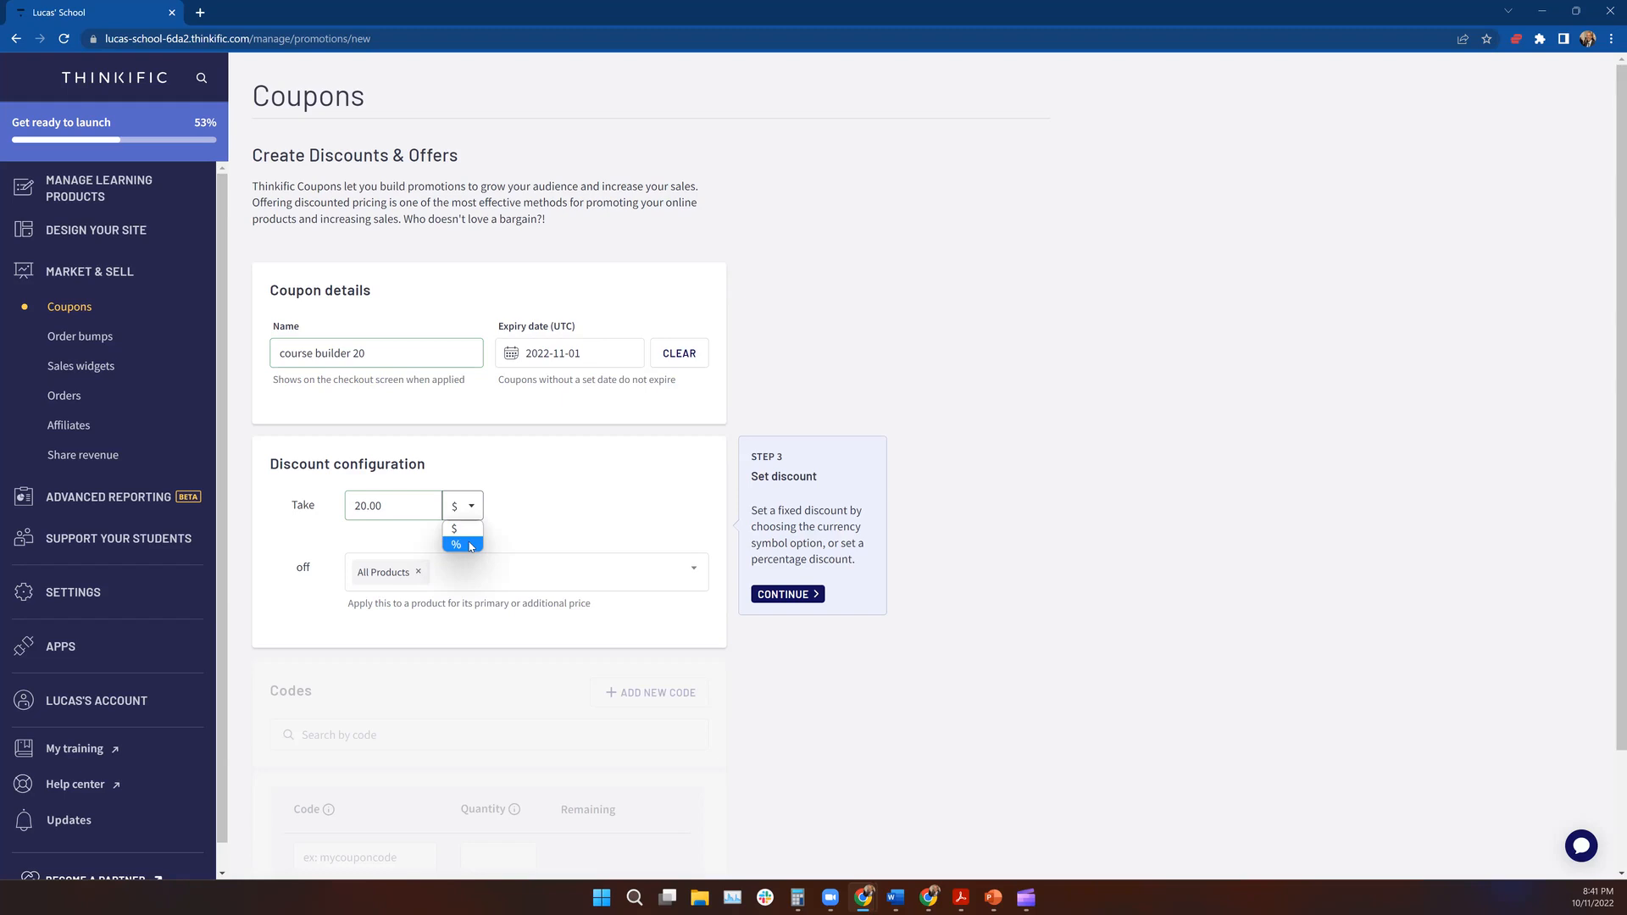
pyautogui.click(471, 545)
pyautogui.click(800, 596)
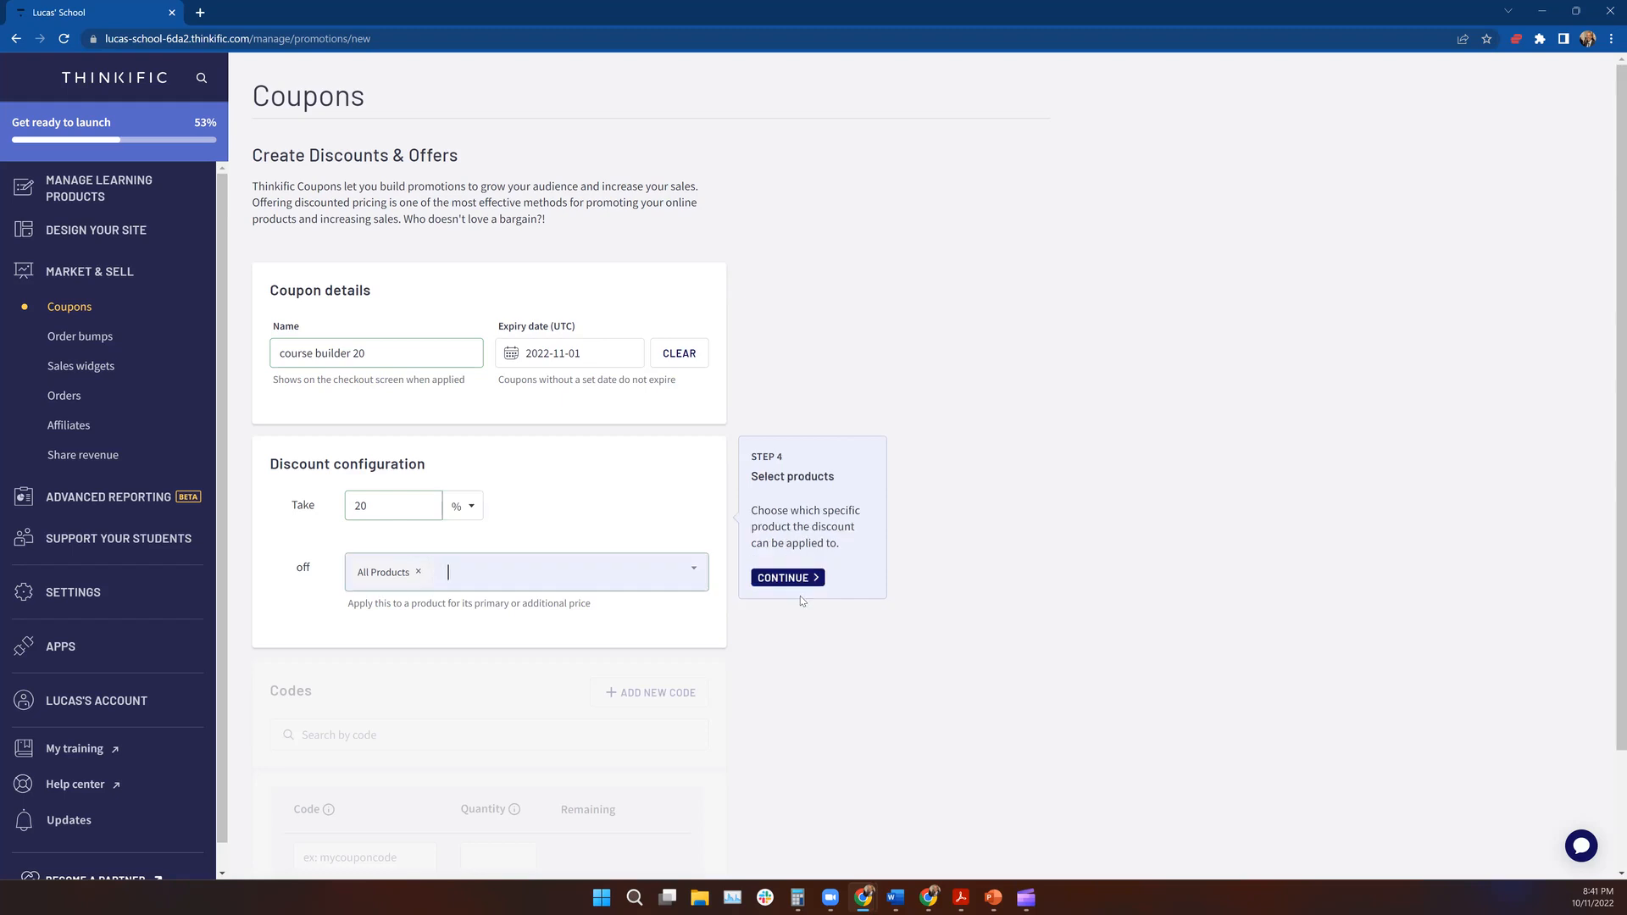
# - Try limiting the discount to Course Tutorial, and switch the selection back to All Products
pyautogui.click(474, 567)
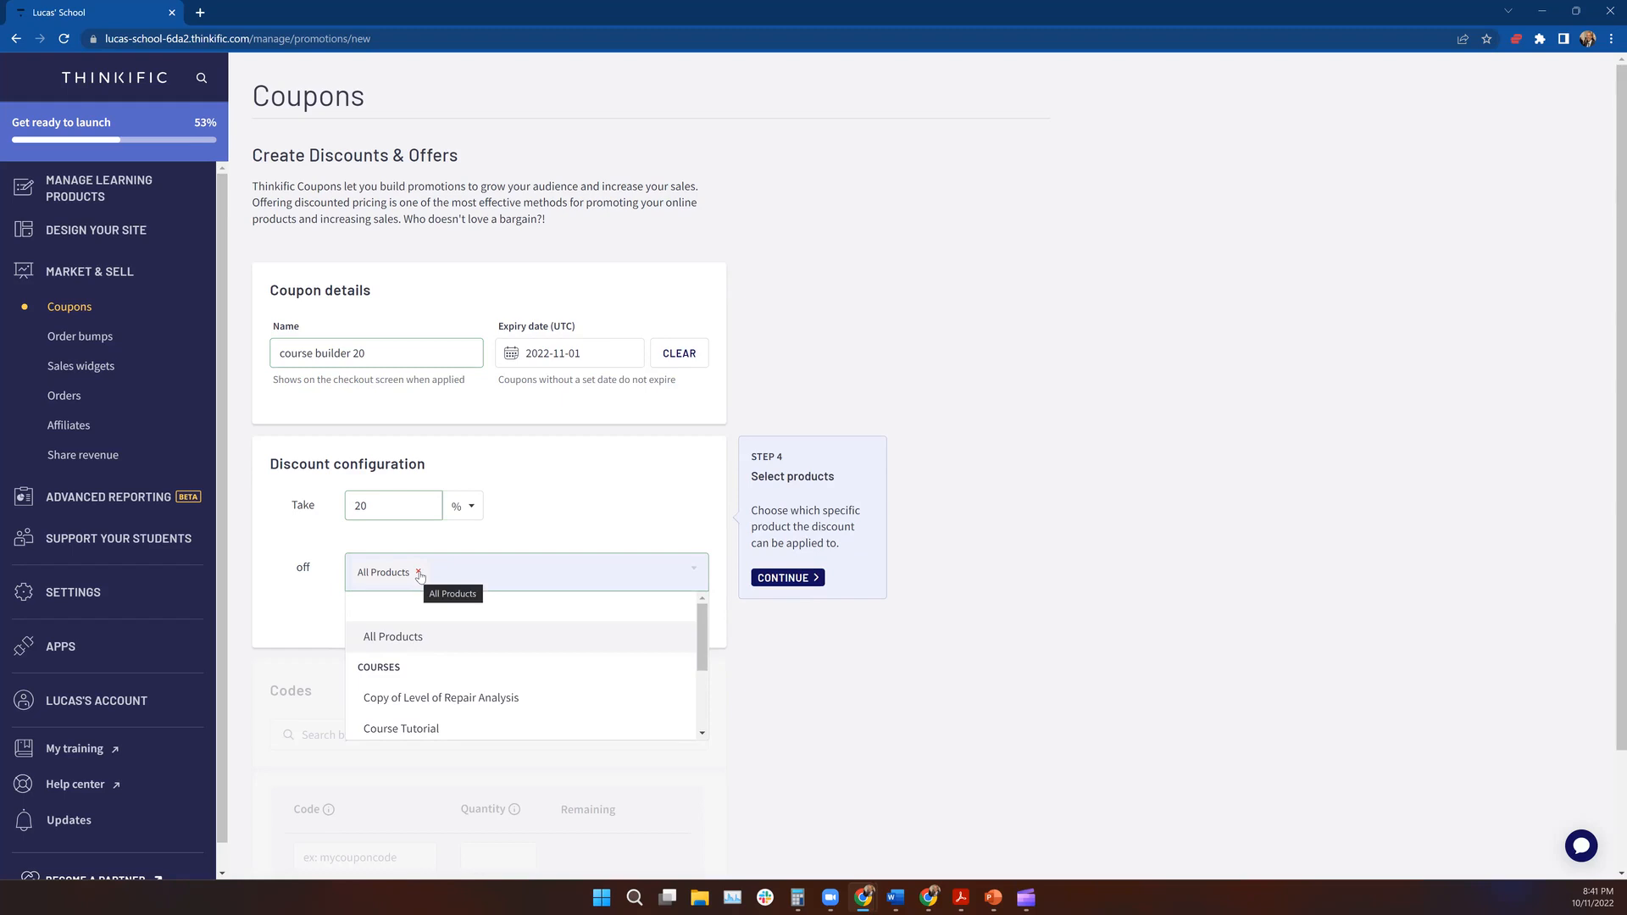
pyautogui.click(419, 572)
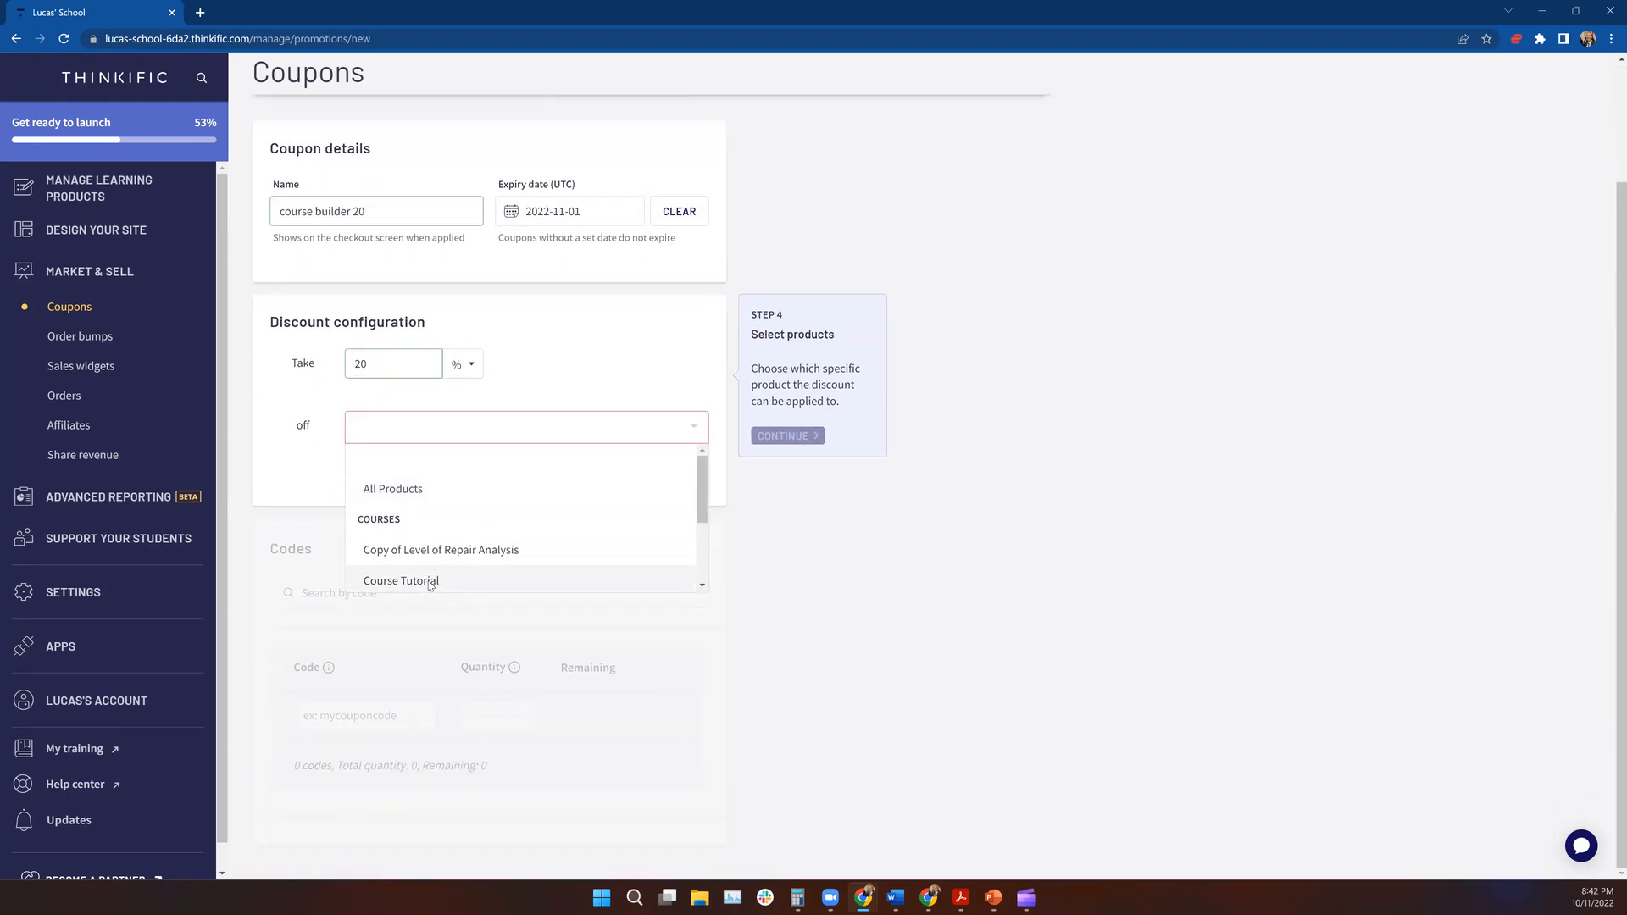
pyautogui.click(428, 583)
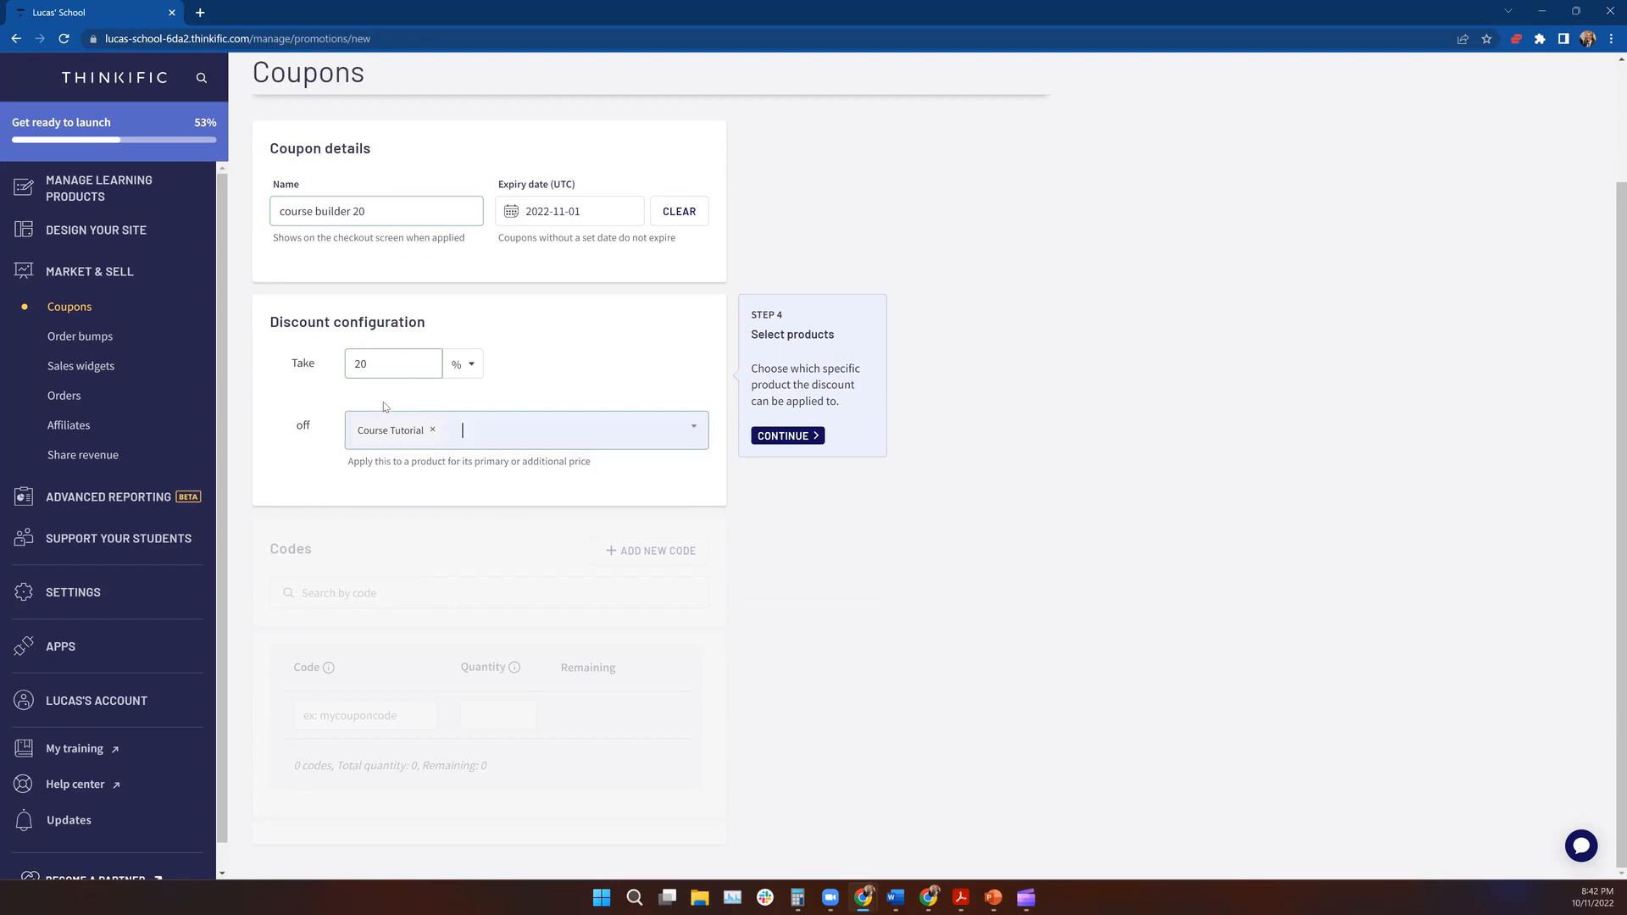
pyautogui.click(434, 431)
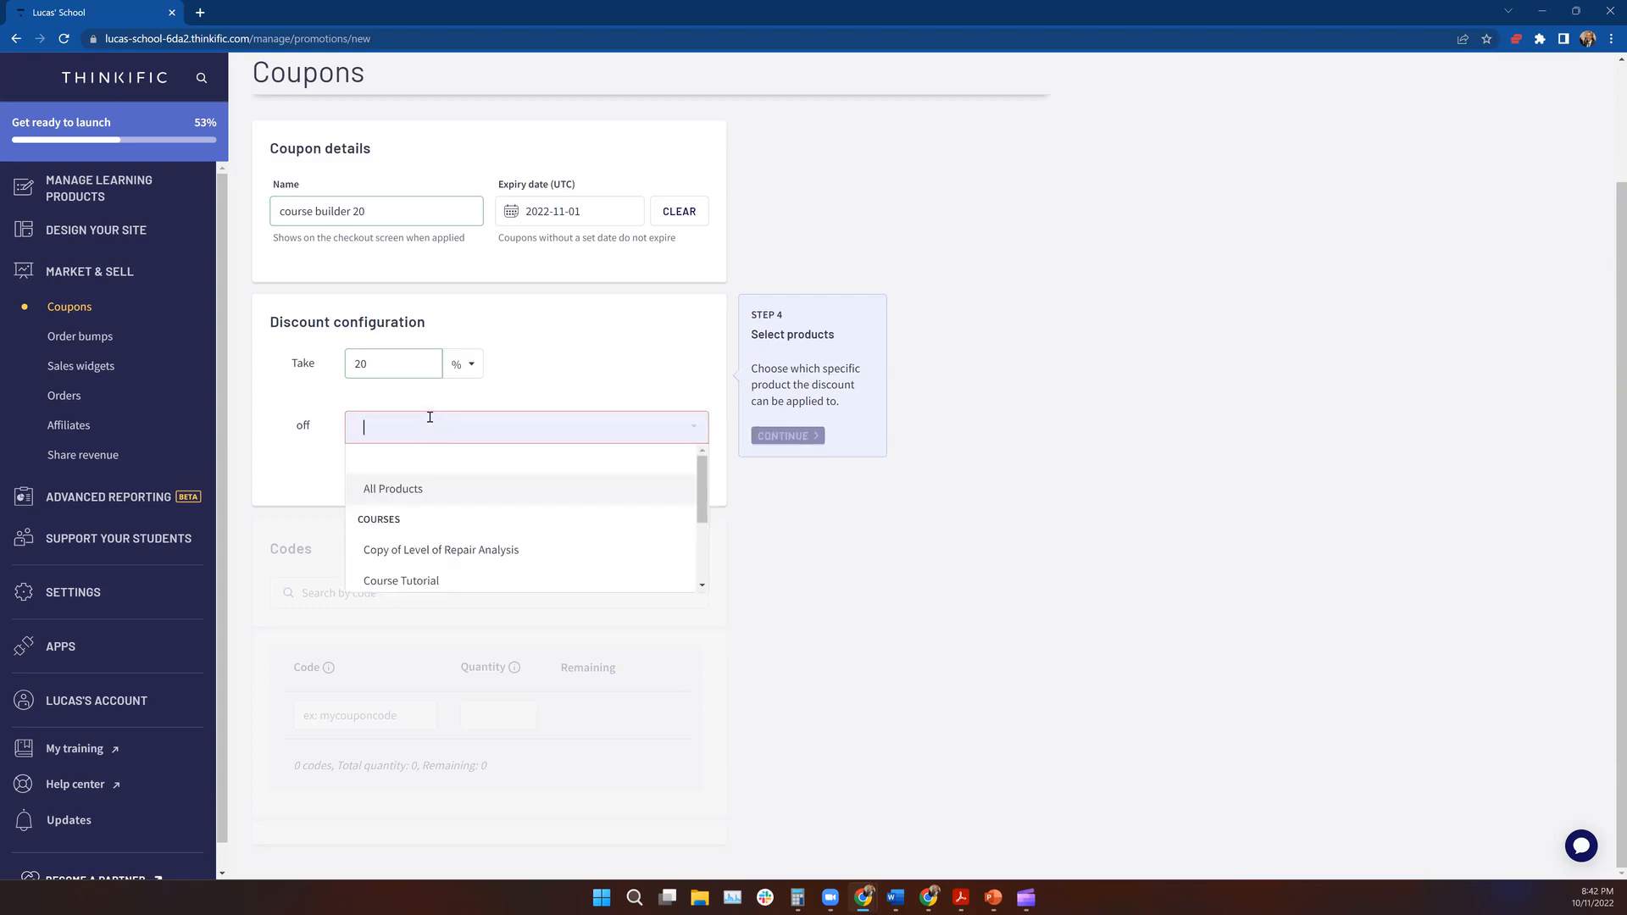
pyautogui.click(403, 495)
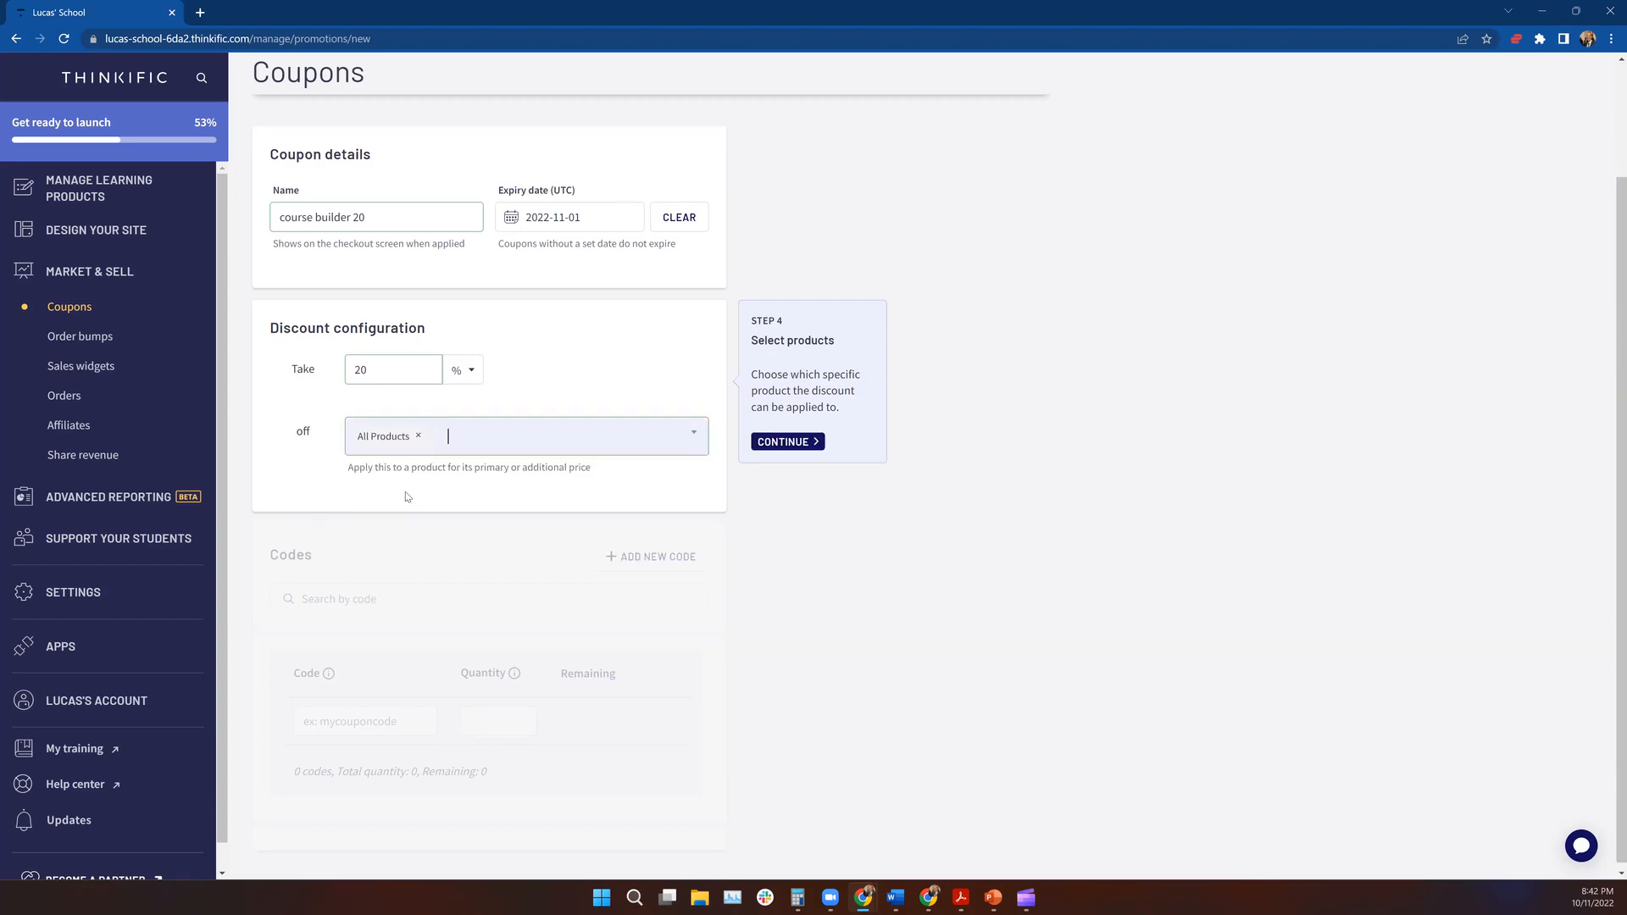
# - Replace All Products with the Course Tutorial course for the discount and continue to the code setup
pyautogui.click(418, 437)
pyautogui.scroll(-2, 417, 574)
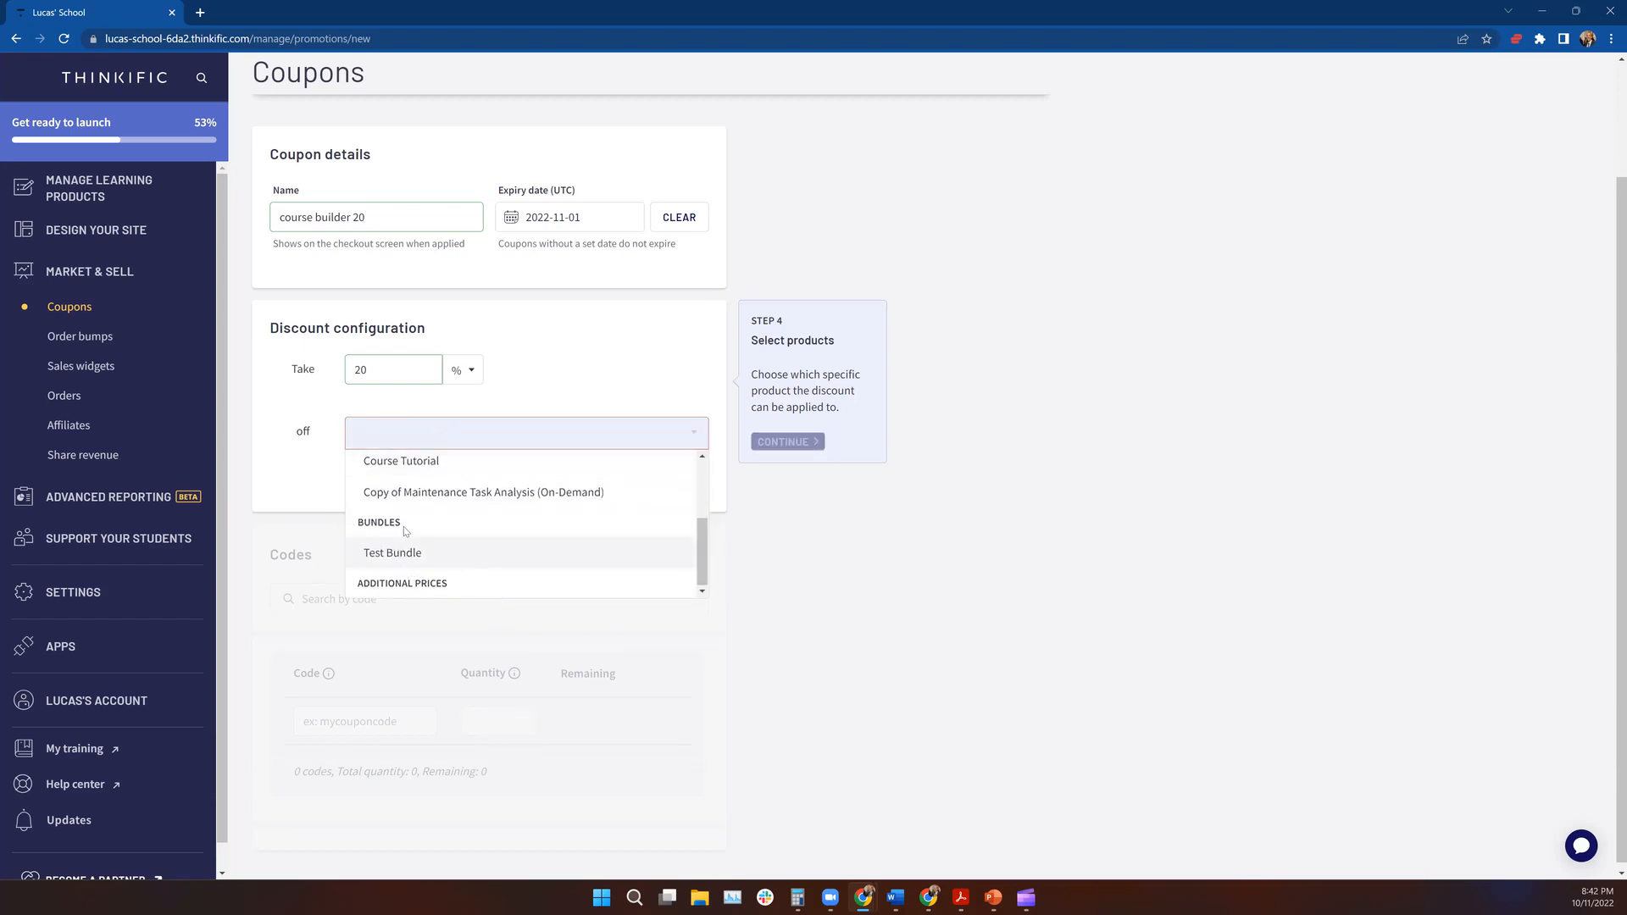
pyautogui.scroll(1, 407, 533)
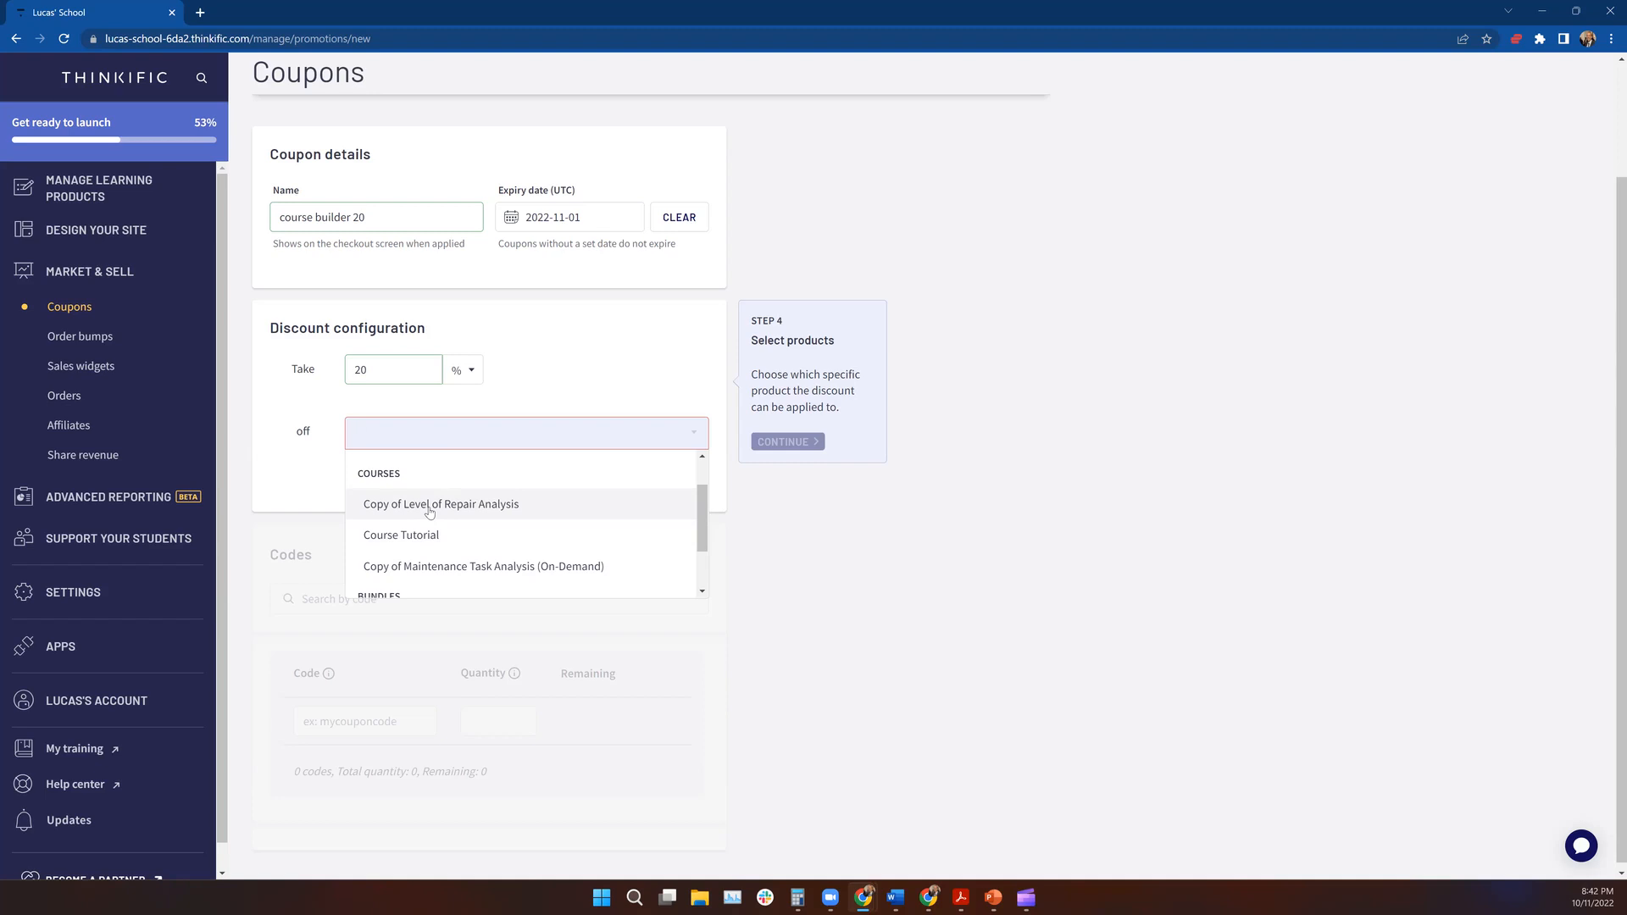
pyautogui.click(416, 545)
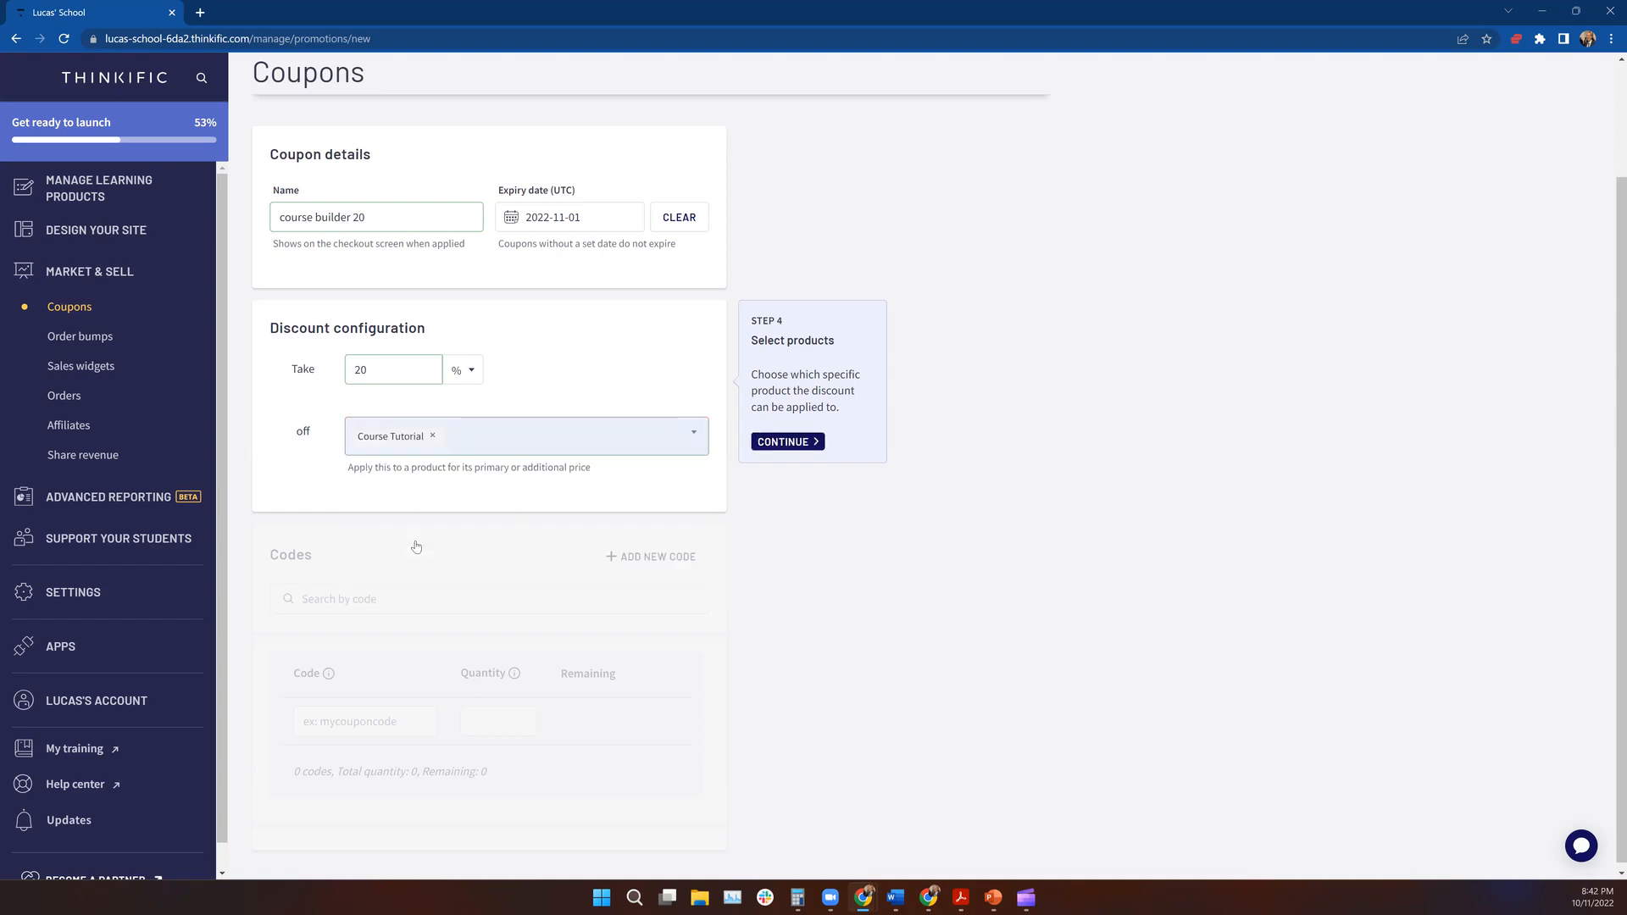
pyautogui.click(781, 442)
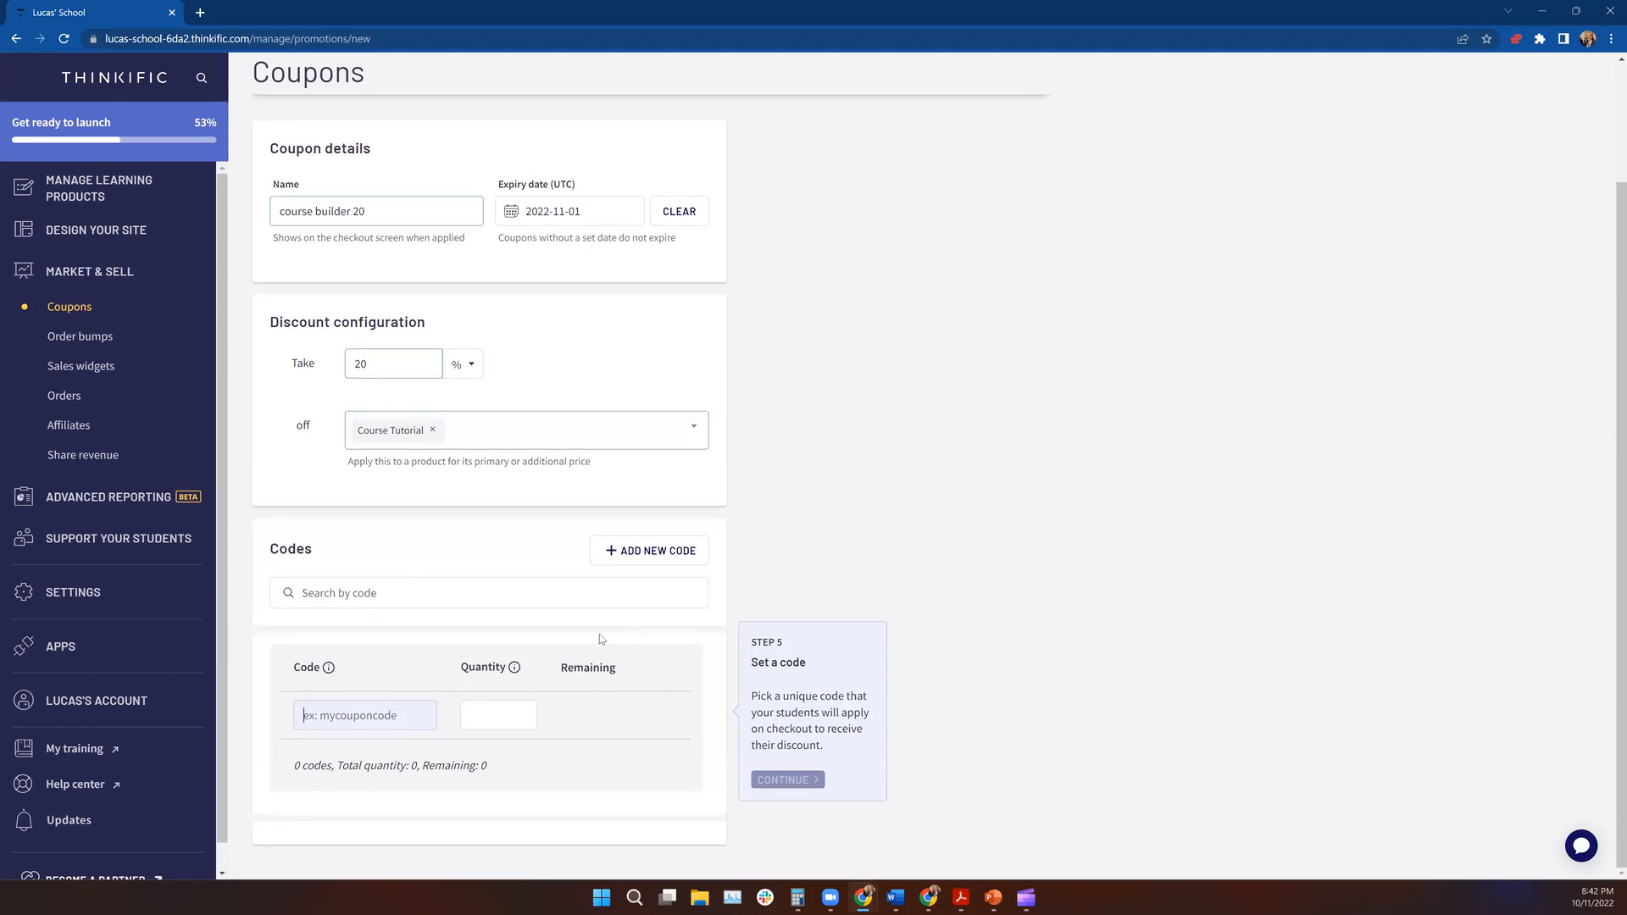
# - Copy the coupon name "course builder 20" into the empty code field
pyautogui.scroll(2, 373, 703)
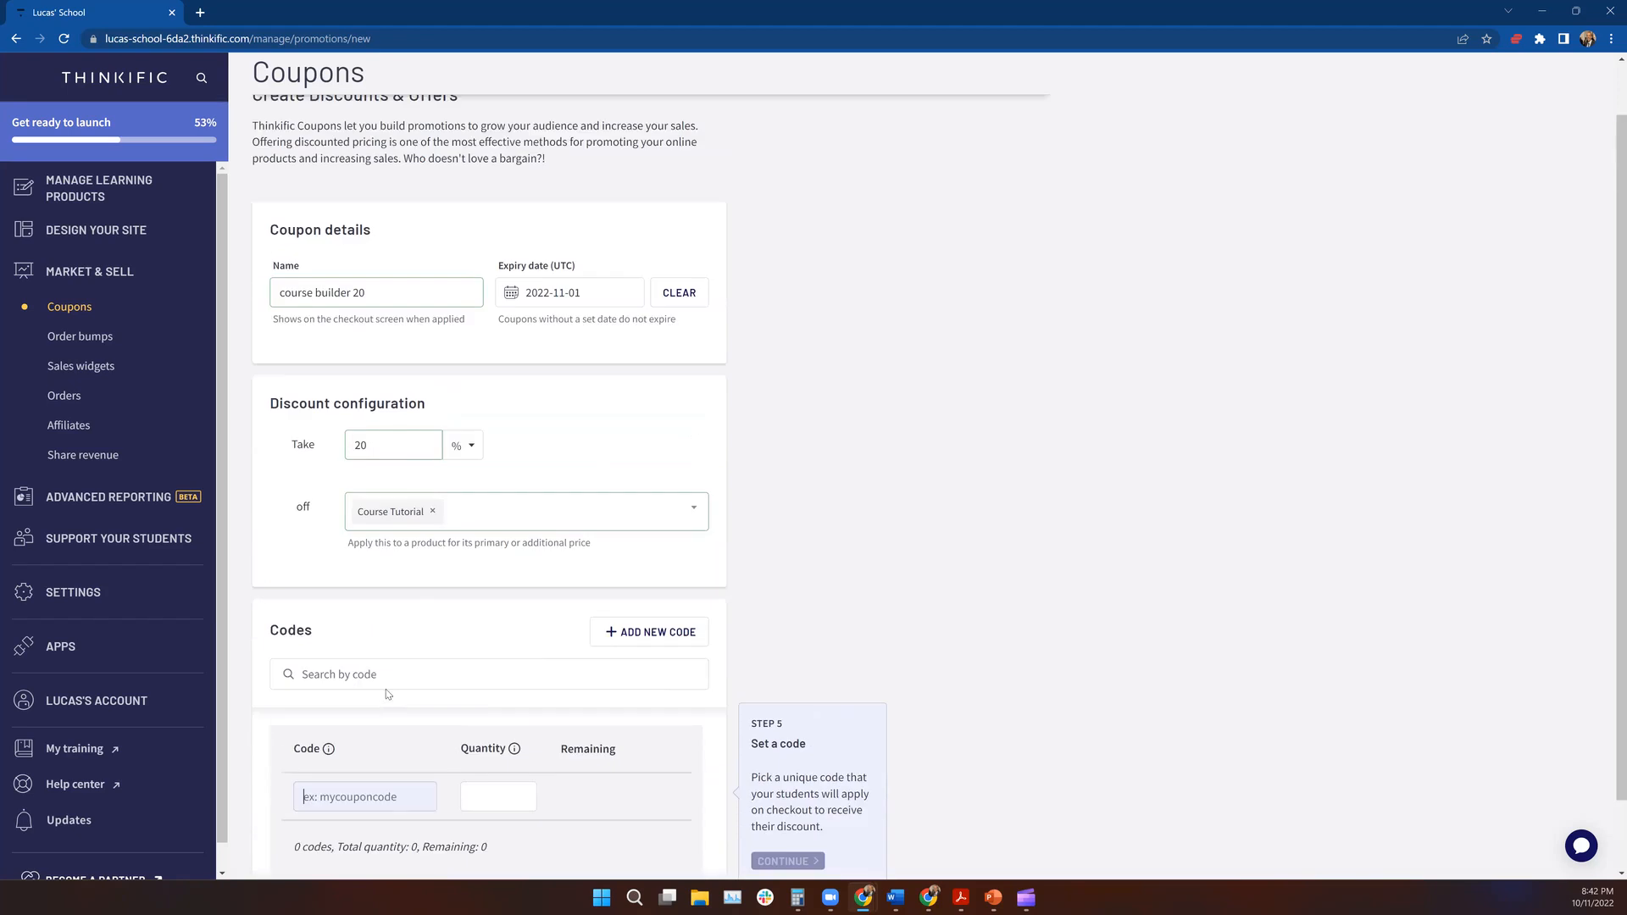
pyautogui.moveTo(278, 353); pyautogui.dragTo(402, 340)
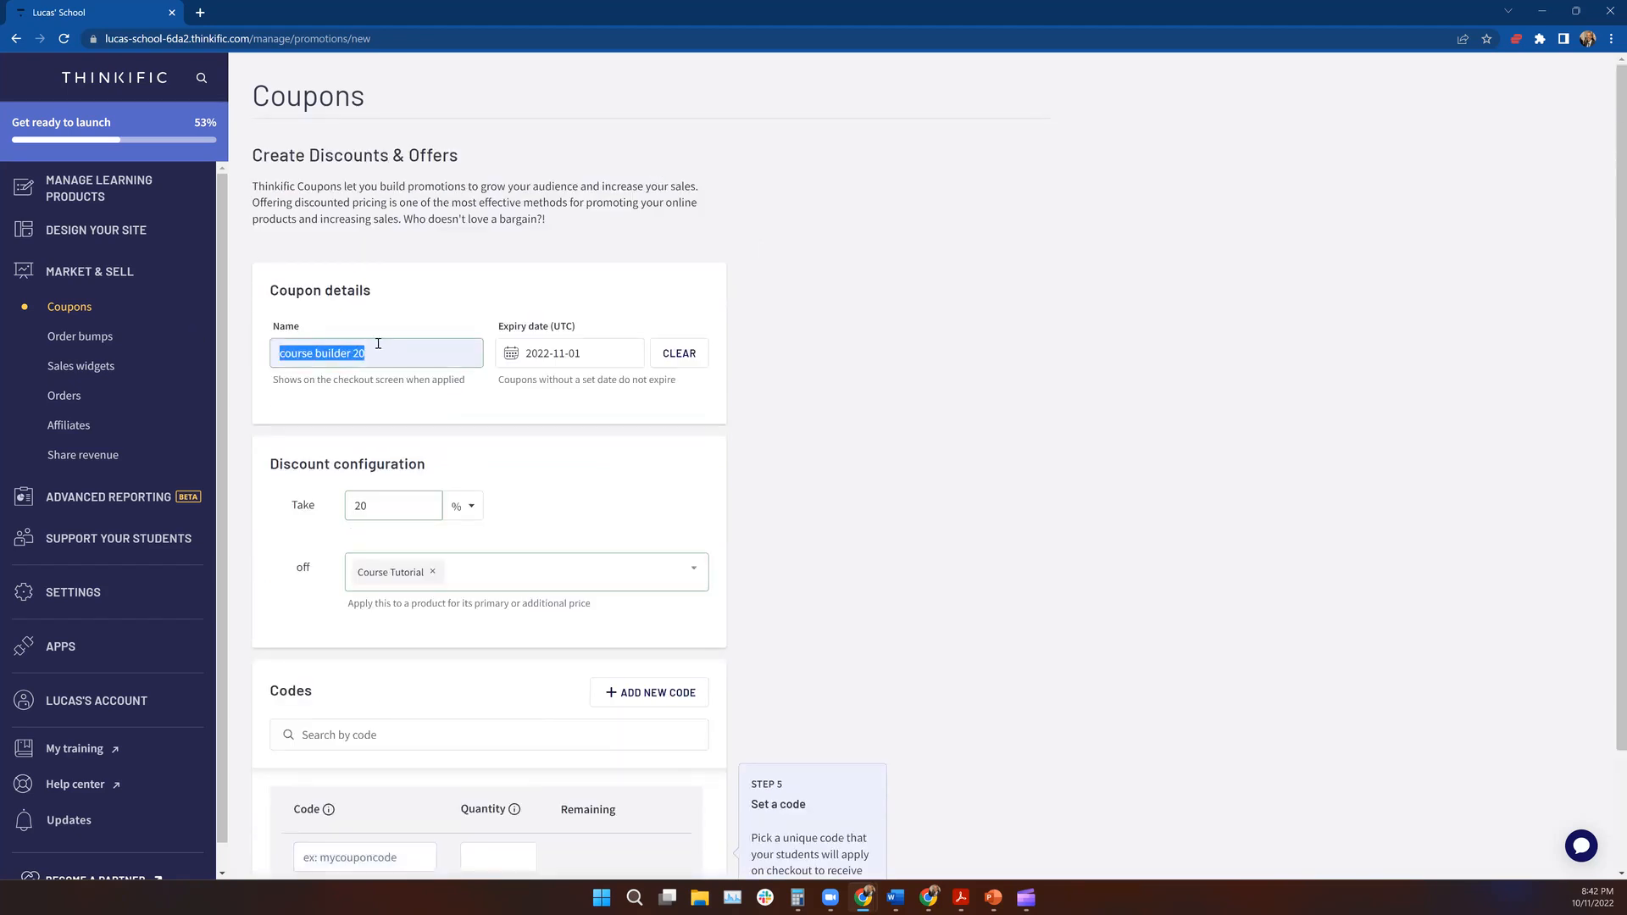
pyautogui.scroll(-2, 415, 315)
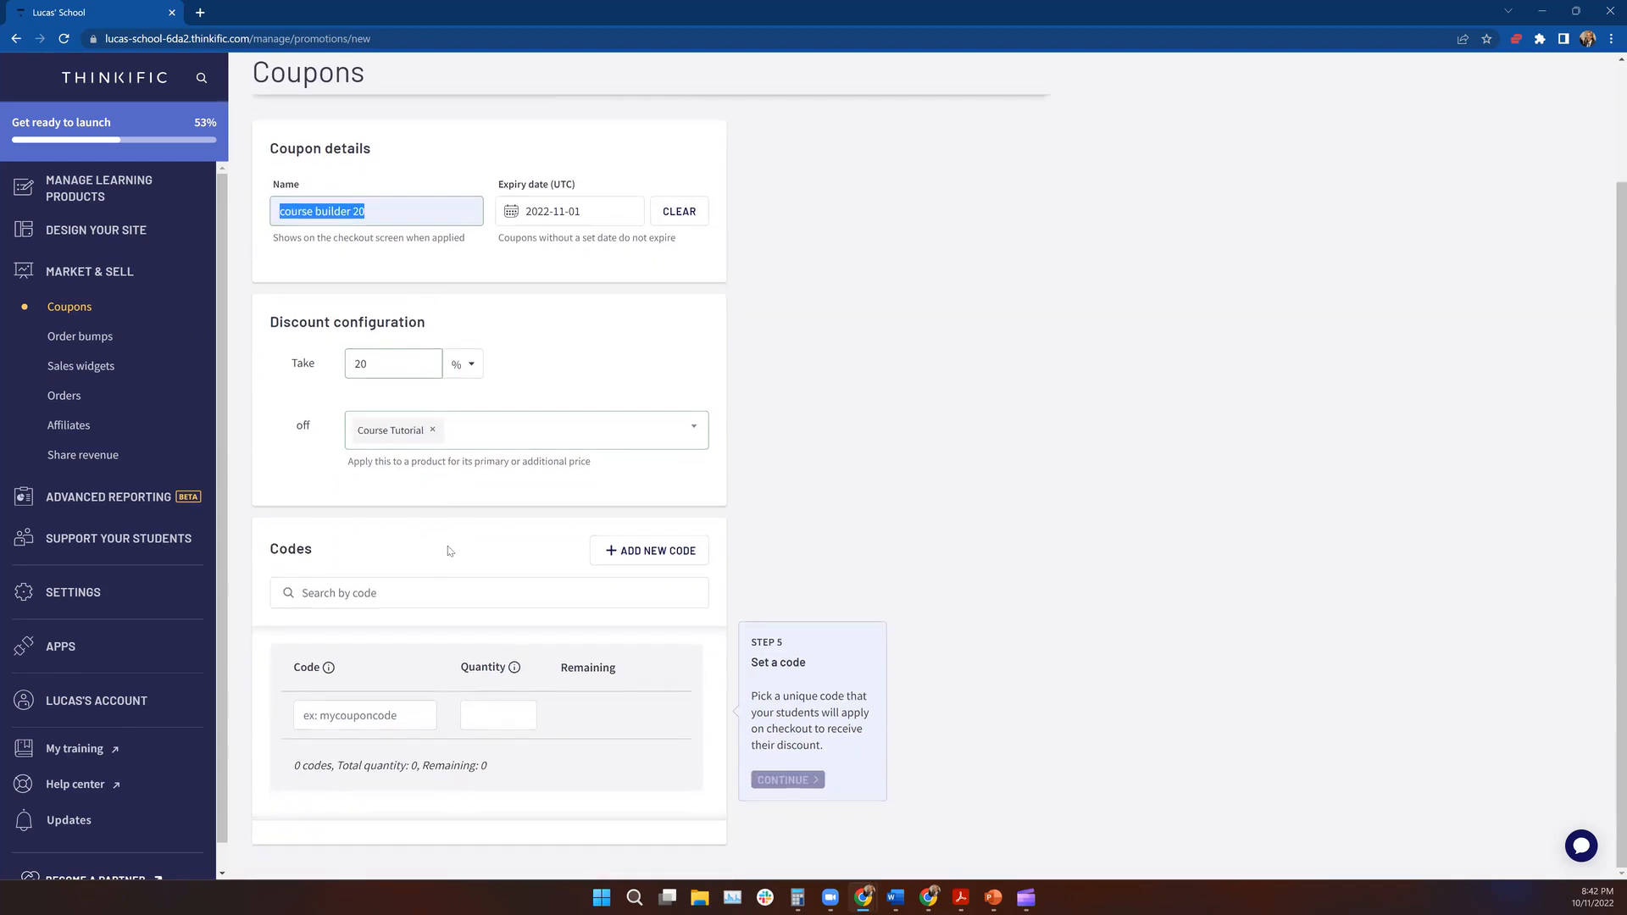
pyautogui.click(413, 712)
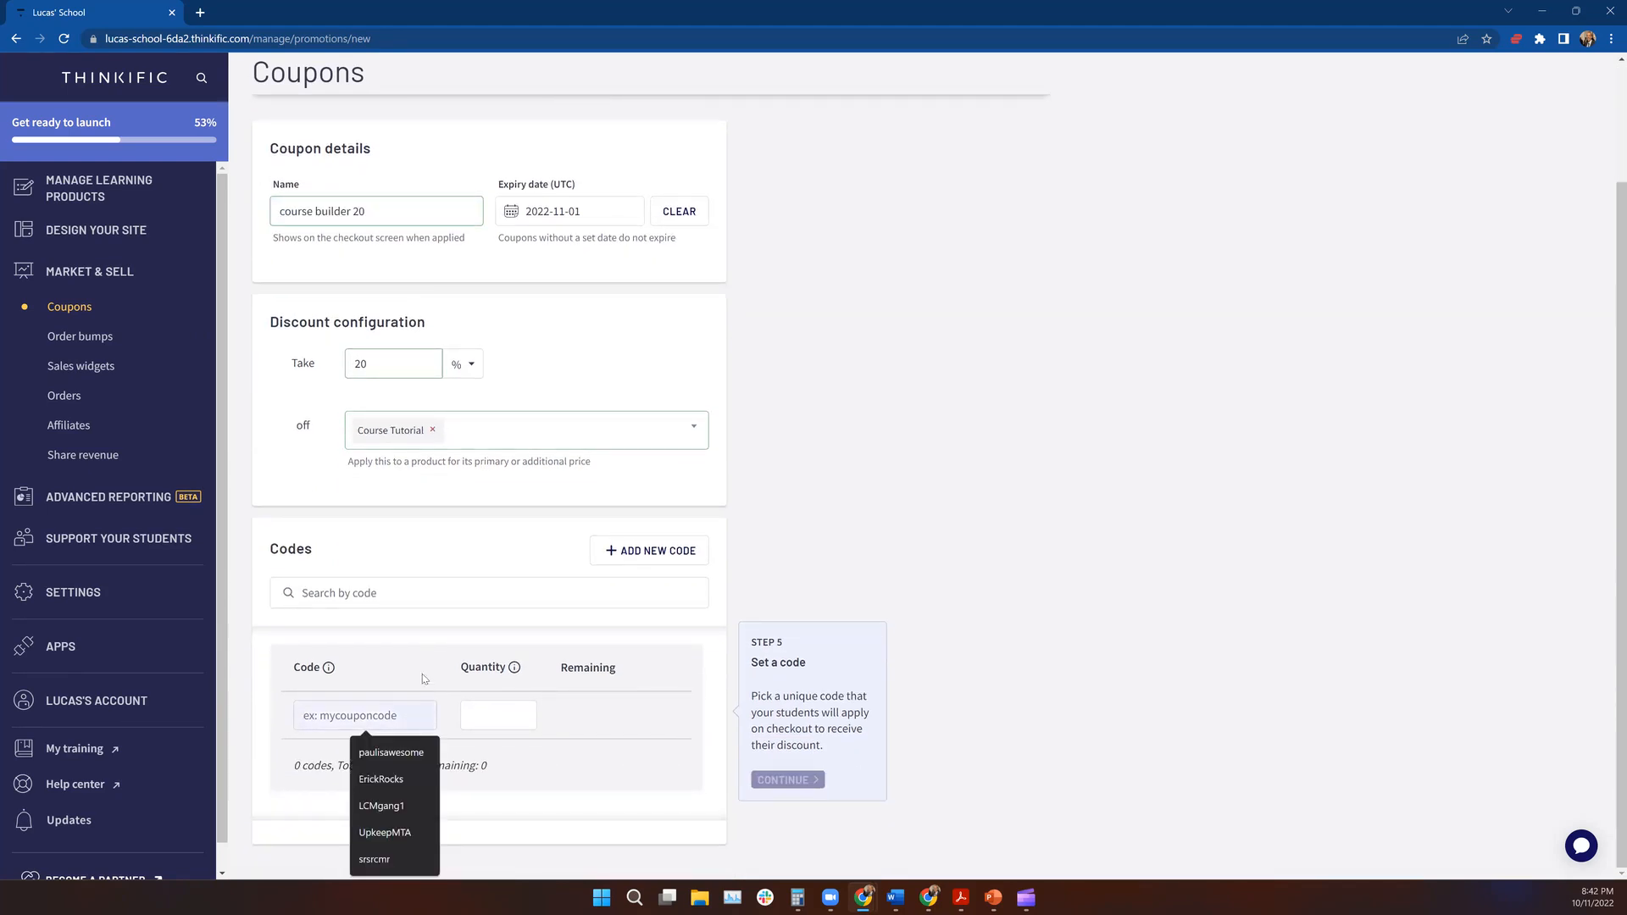
pyautogui.moveTo(374, 219); pyautogui.dragTo(261, 218)
pyautogui.rightClick(296, 205)
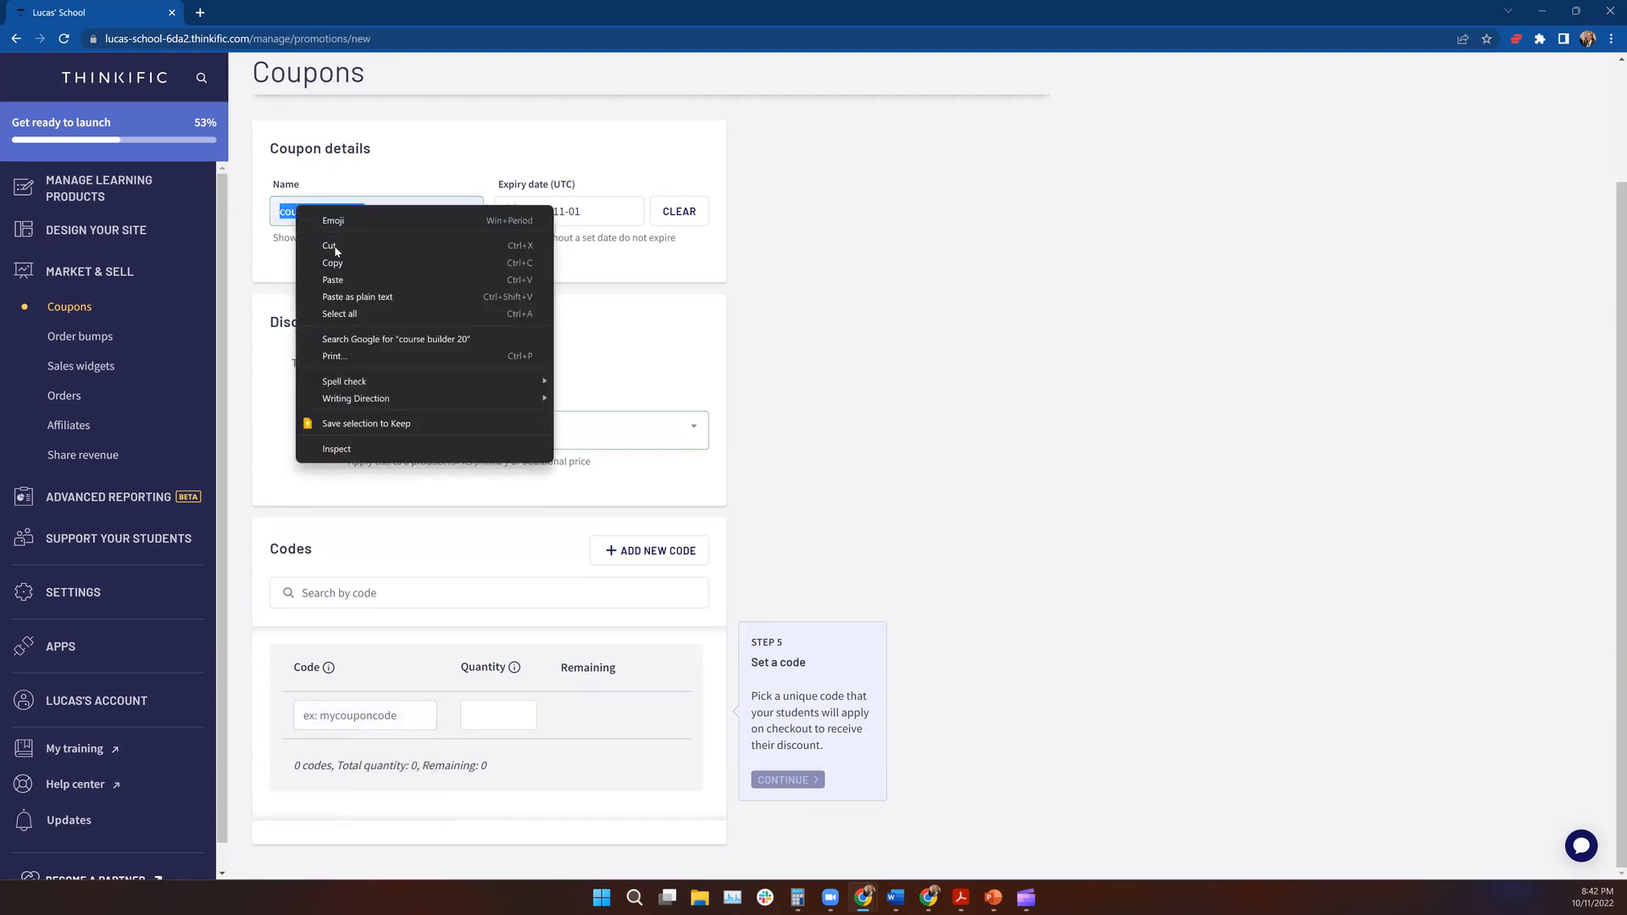
pyautogui.click(349, 283)
pyautogui.click(357, 719)
pyautogui.rightClick(357, 720)
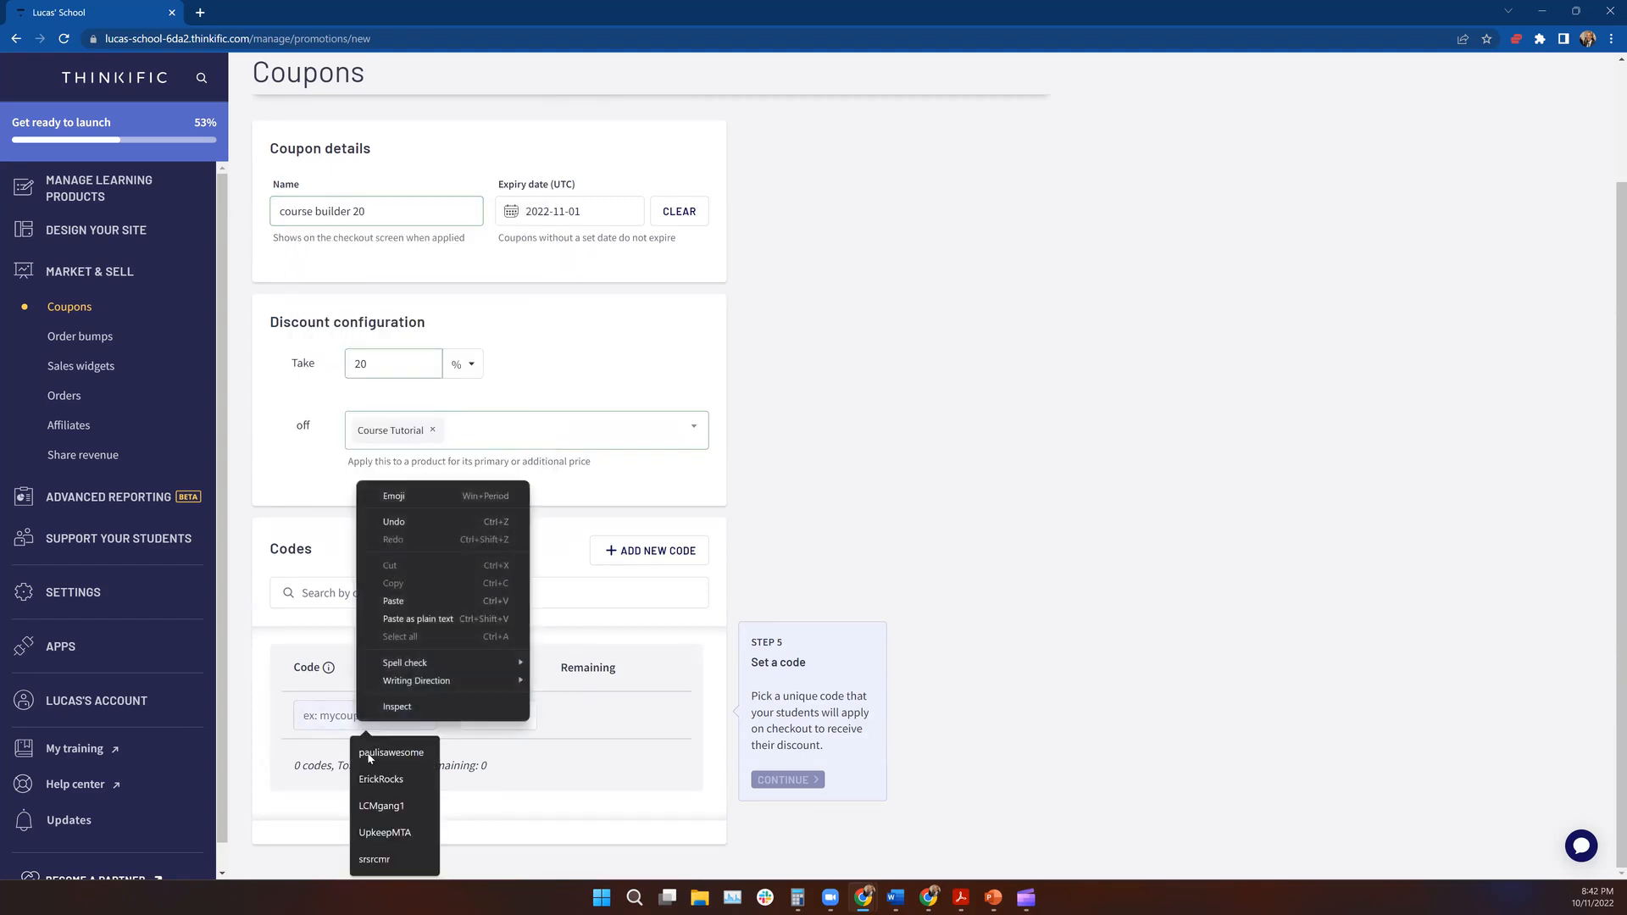
pyautogui.click(400, 616)
# - Remove the spaces from the coupon code so it reads coursebuilder20
pyautogui.click(339, 719)
pyautogui.press('BackSpace')
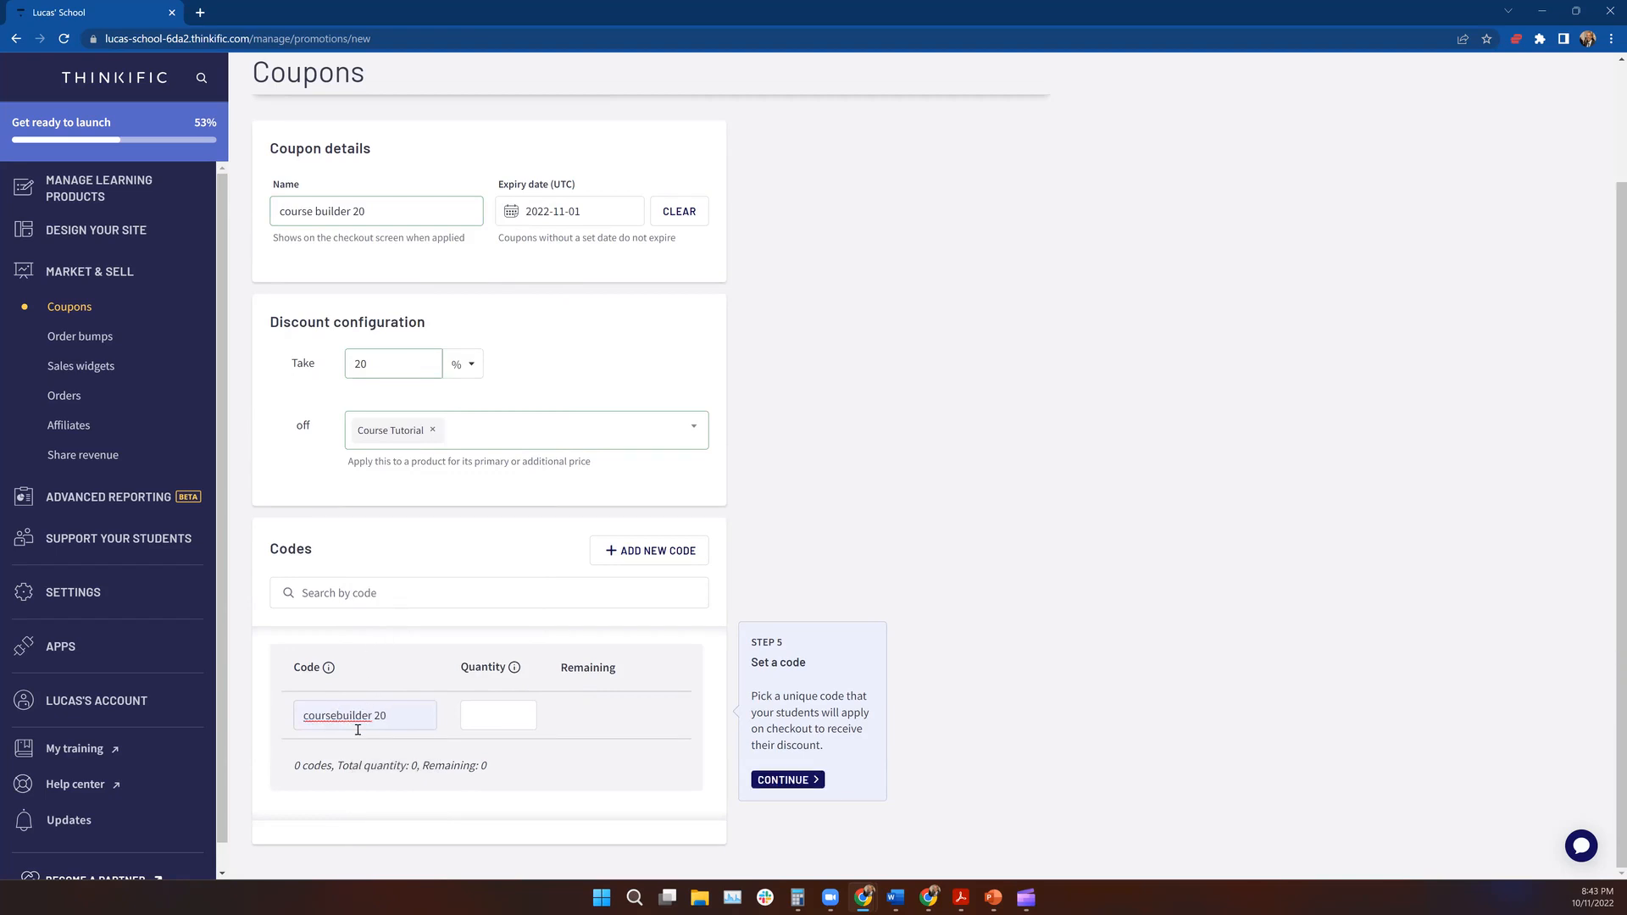
pyautogui.click(375, 718)
pyautogui.press('BackSpace')
pyautogui.press('BackSpace')
pyautogui.moveTo(307, 716); pyautogui.dragTo(389, 715)
# - Set the quantity of the coursebuilder20 code to 50
pyautogui.click(485, 707)
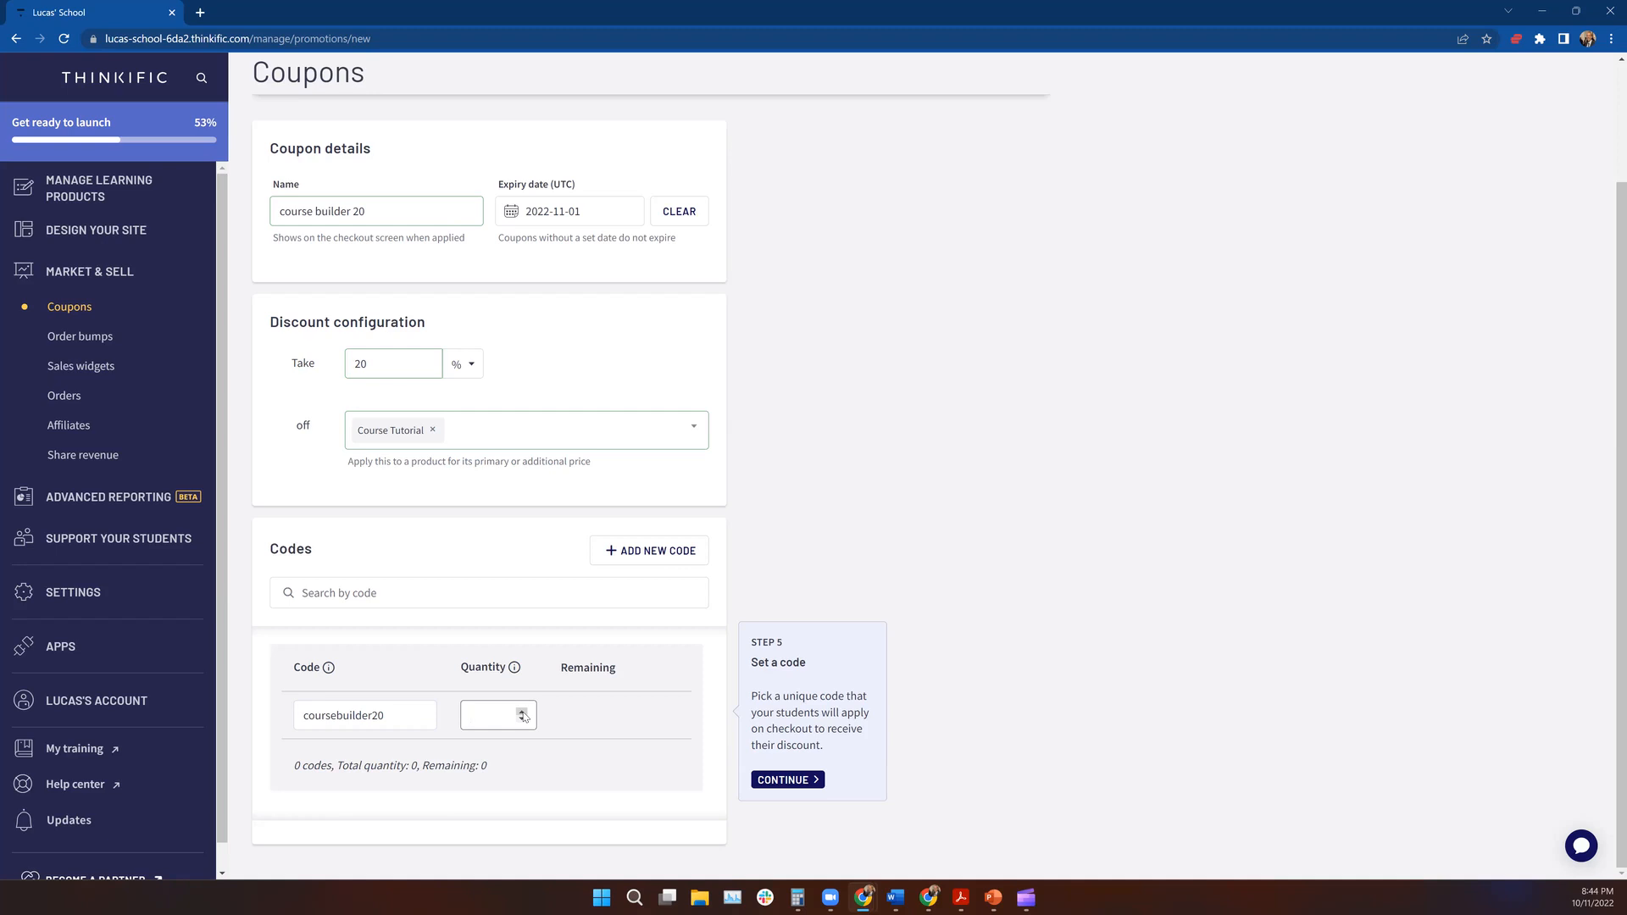
pyautogui.click(522, 714)
pyautogui.click(522, 713)
pyautogui.click(522, 713)
pyautogui.click(522, 714)
pyautogui.click(522, 714)
pyautogui.click(604, 731)
pyautogui.click(522, 712)
pyautogui.moveTo(522, 720); pyautogui.dragTo(522, 719)
pyautogui.click(522, 719)
pyautogui.click(522, 710)
pyautogui.click(522, 719)
pyautogui.write('50')
pyautogui.click(599, 720)
pyautogui.moveTo(513, 670)
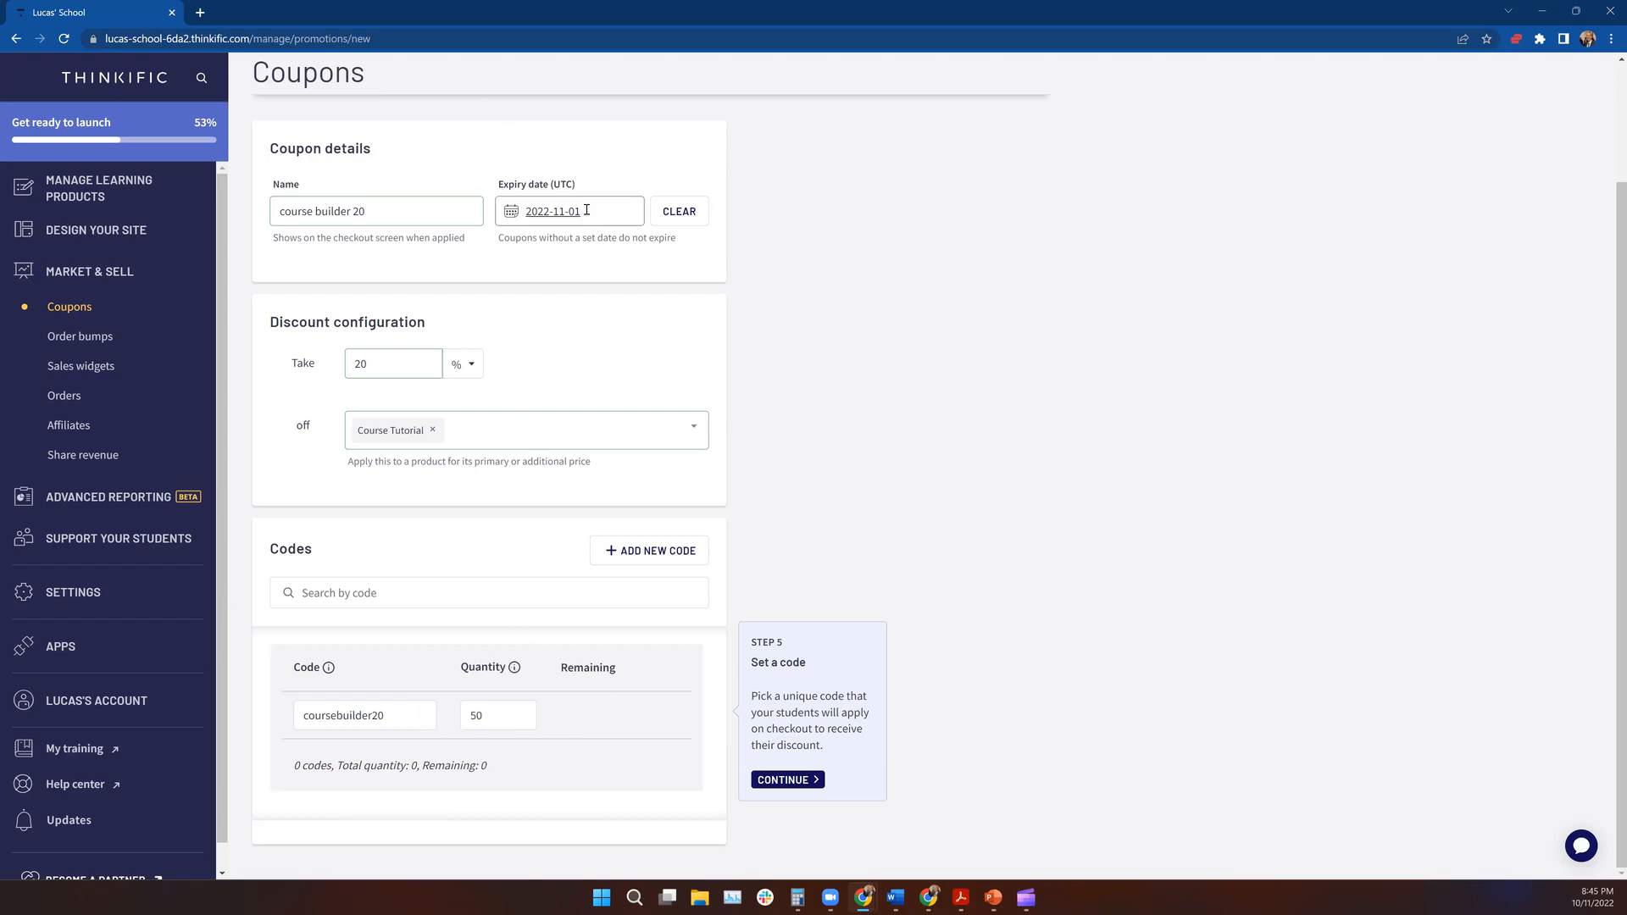
# - Complete the remaining guided setup prompts for the code and quantity and save the new coupon
pyautogui.click(781, 780)
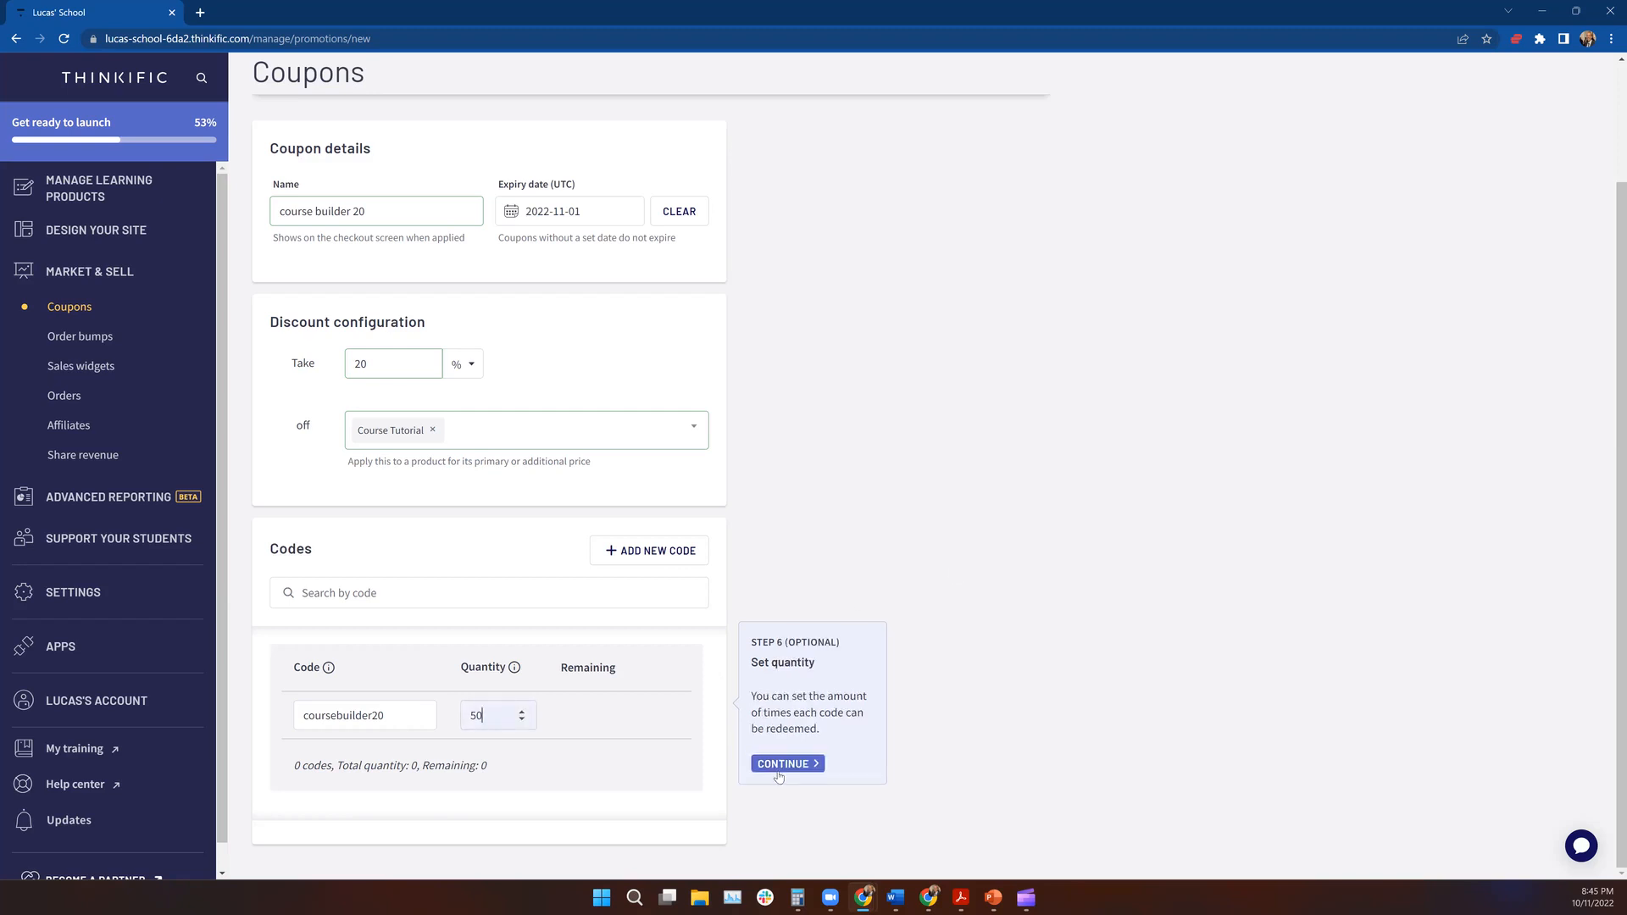
pyautogui.click(778, 767)
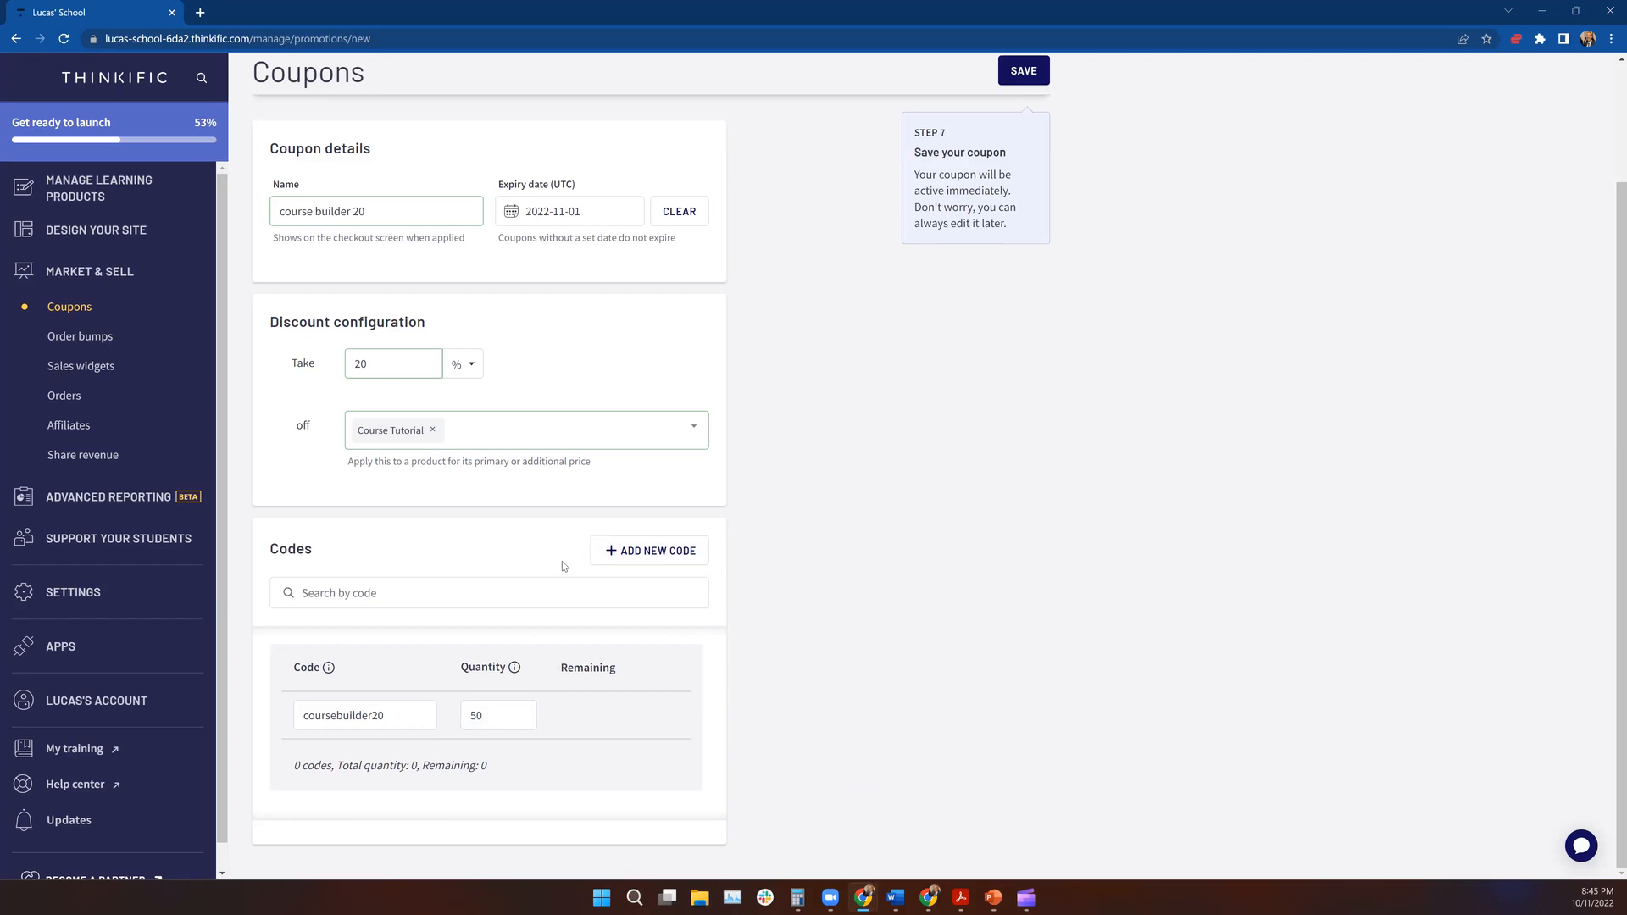
pyautogui.click(1010, 80)
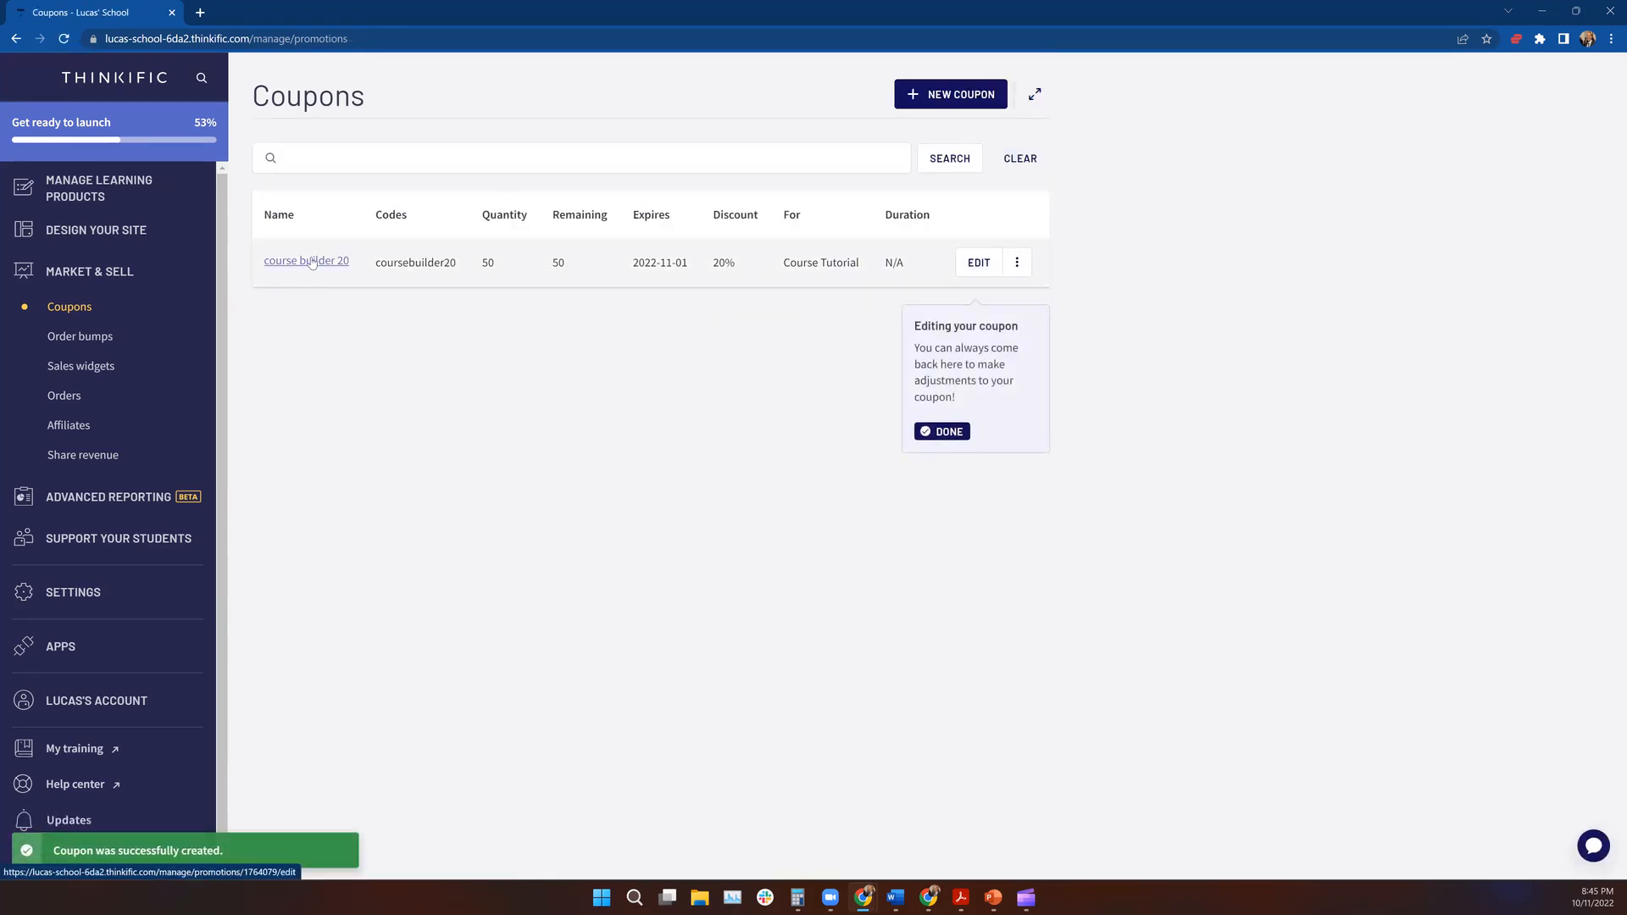
# - Open the course builder 20 coupon and add a second code, community20, with a quantity of 20
pyautogui.click(311, 261)
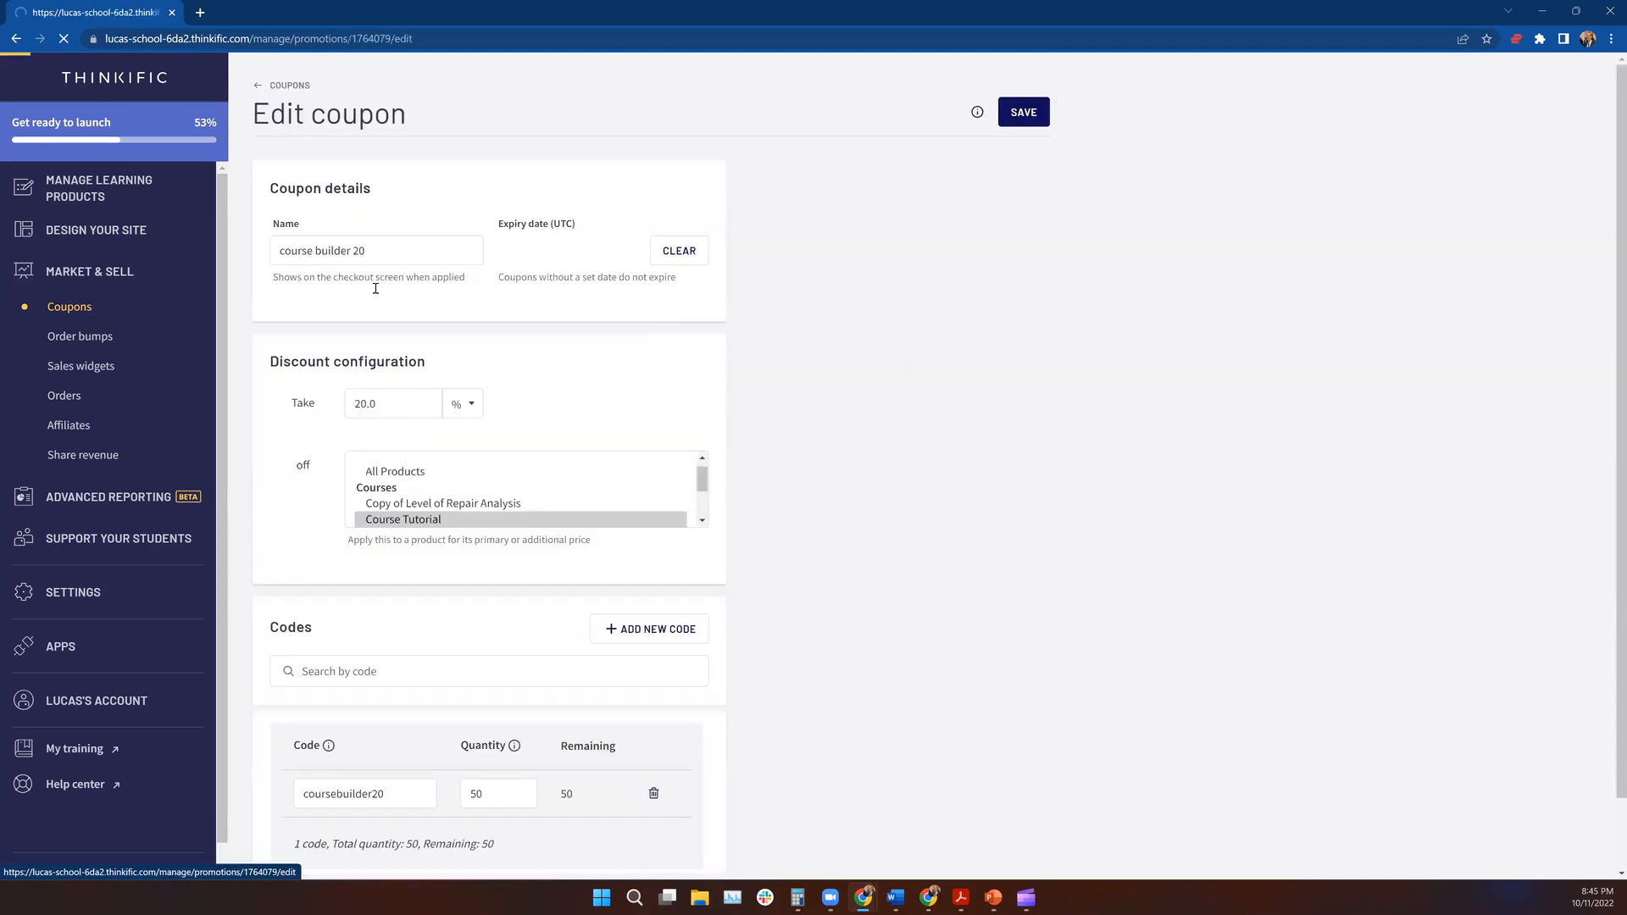
pyautogui.scroll(-1, 584, 356)
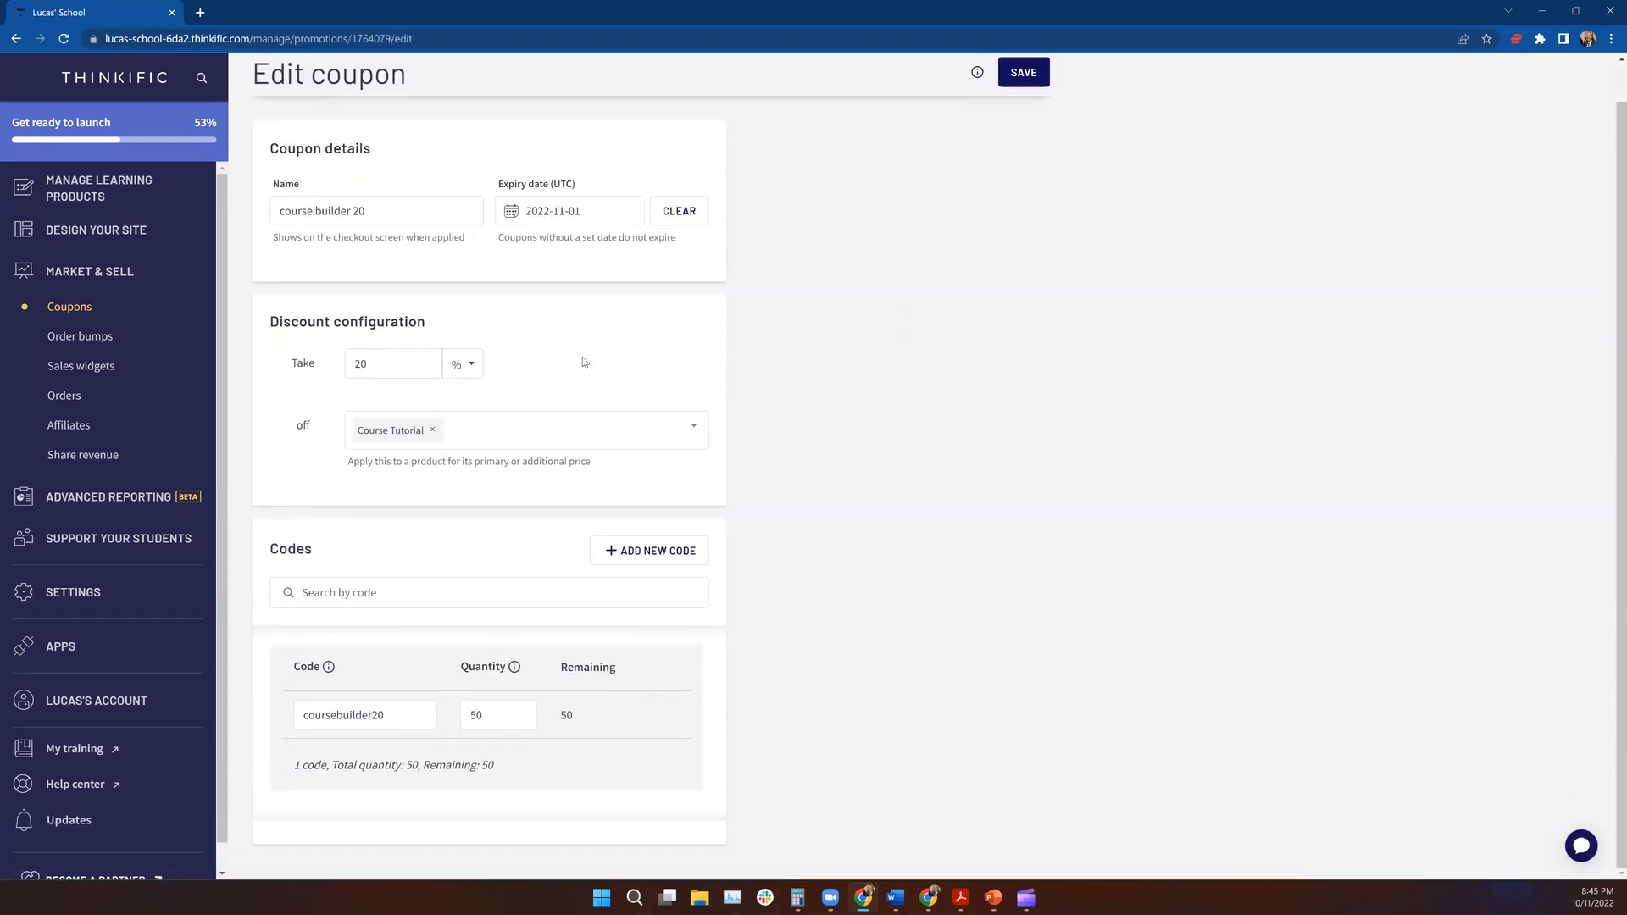
pyautogui.click(642, 555)
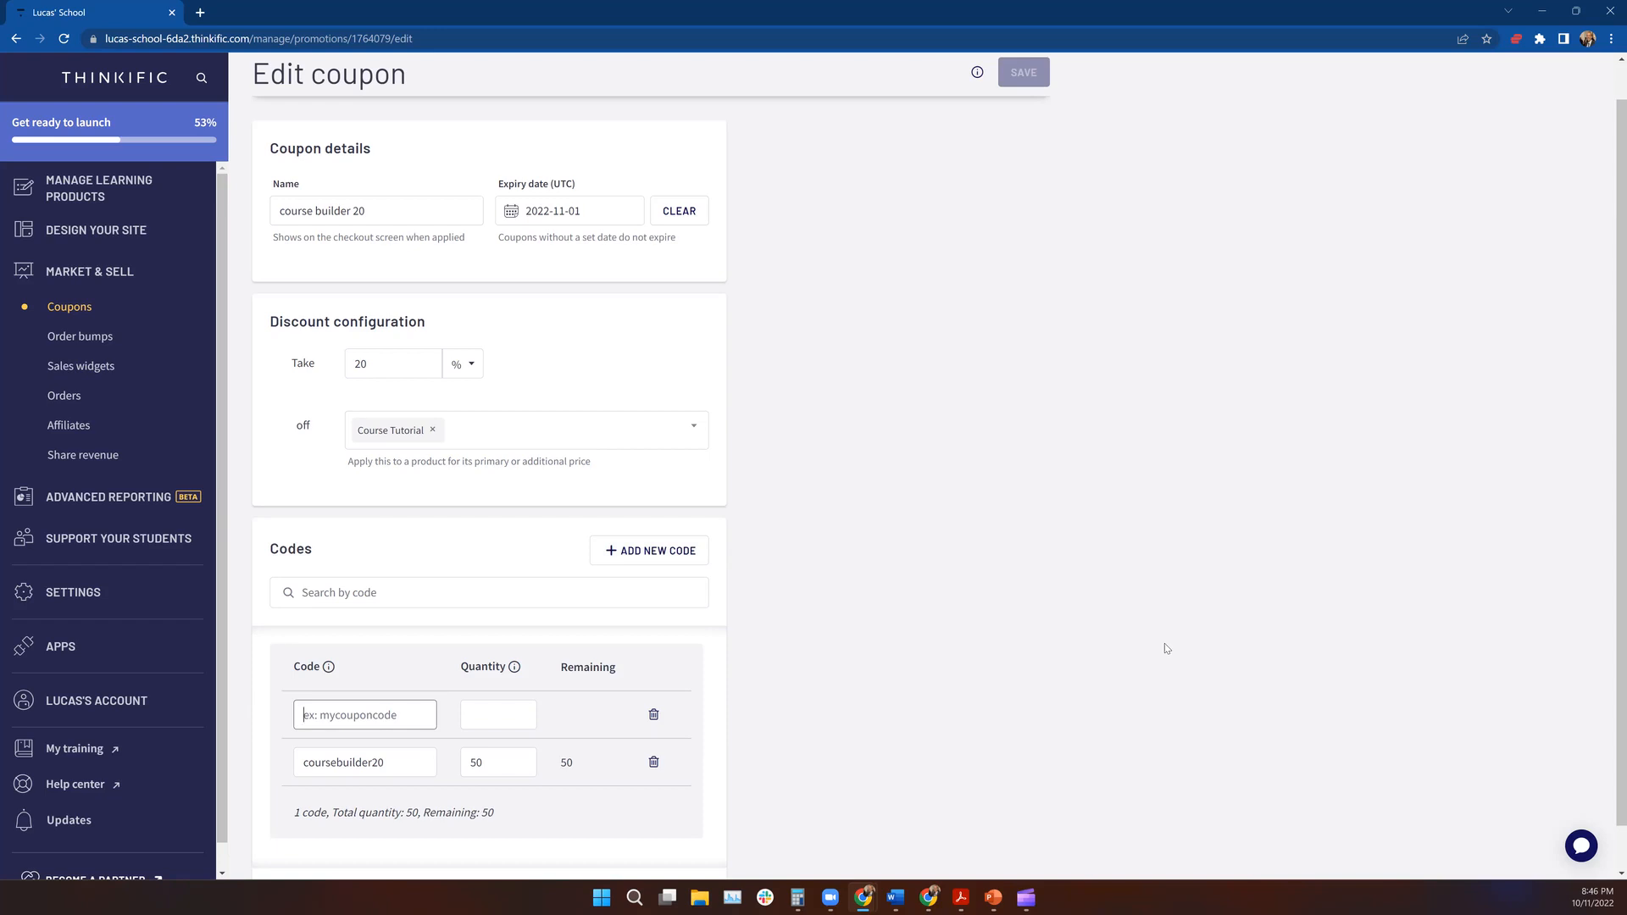
pyautogui.write('community')
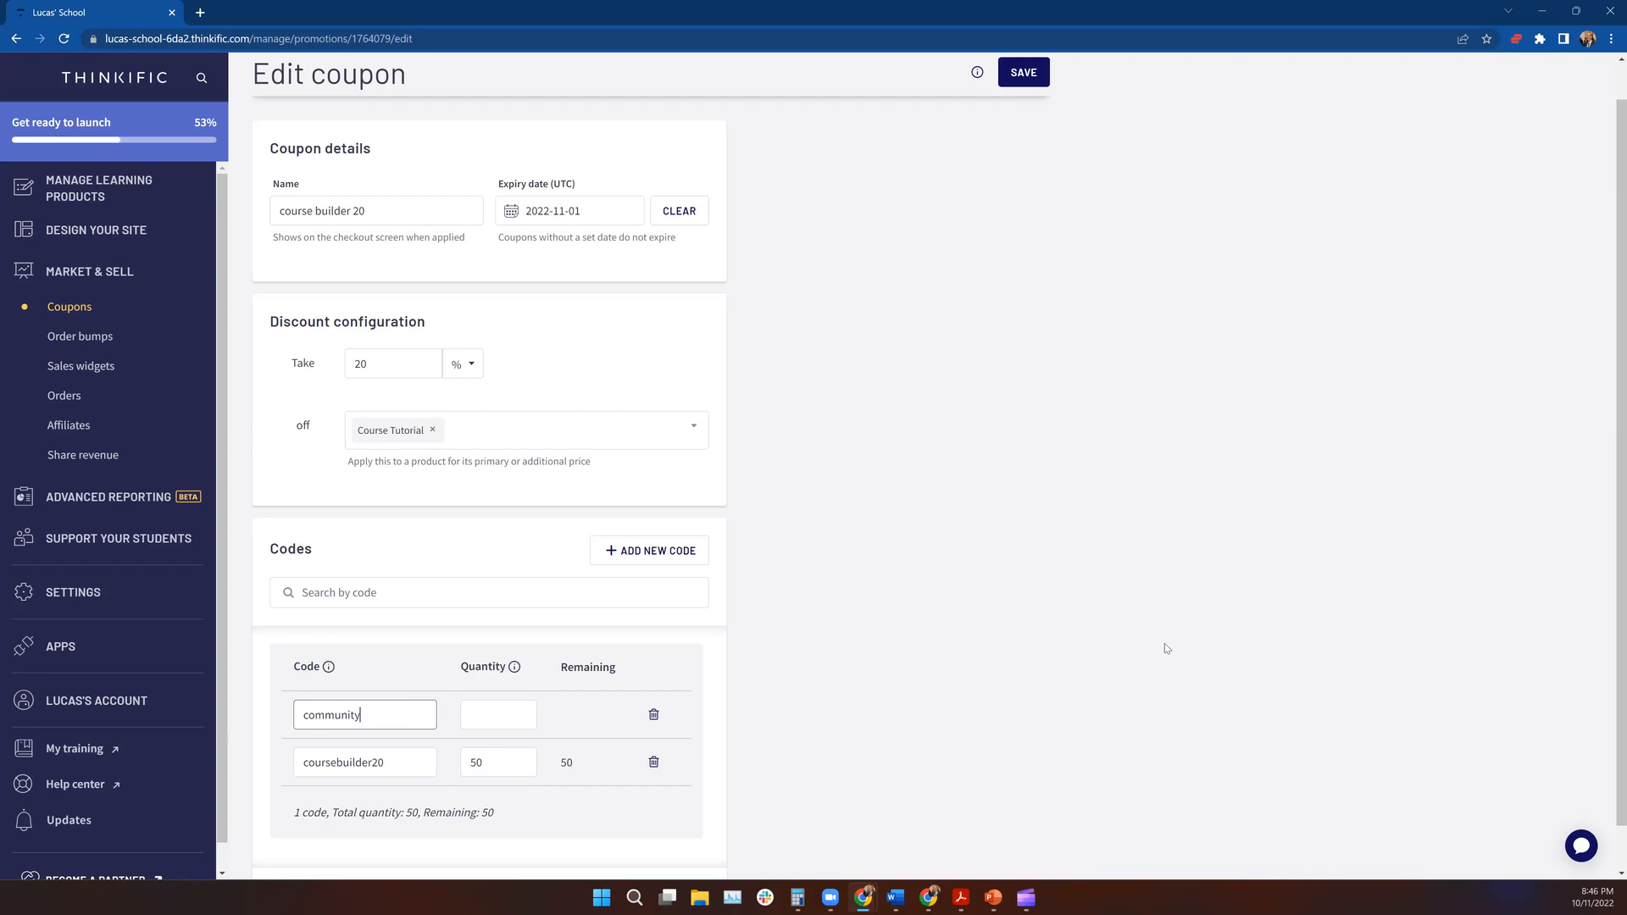
pyautogui.write('20')
pyautogui.write('y')
pyautogui.click(491, 715)
pyautogui.write('20')
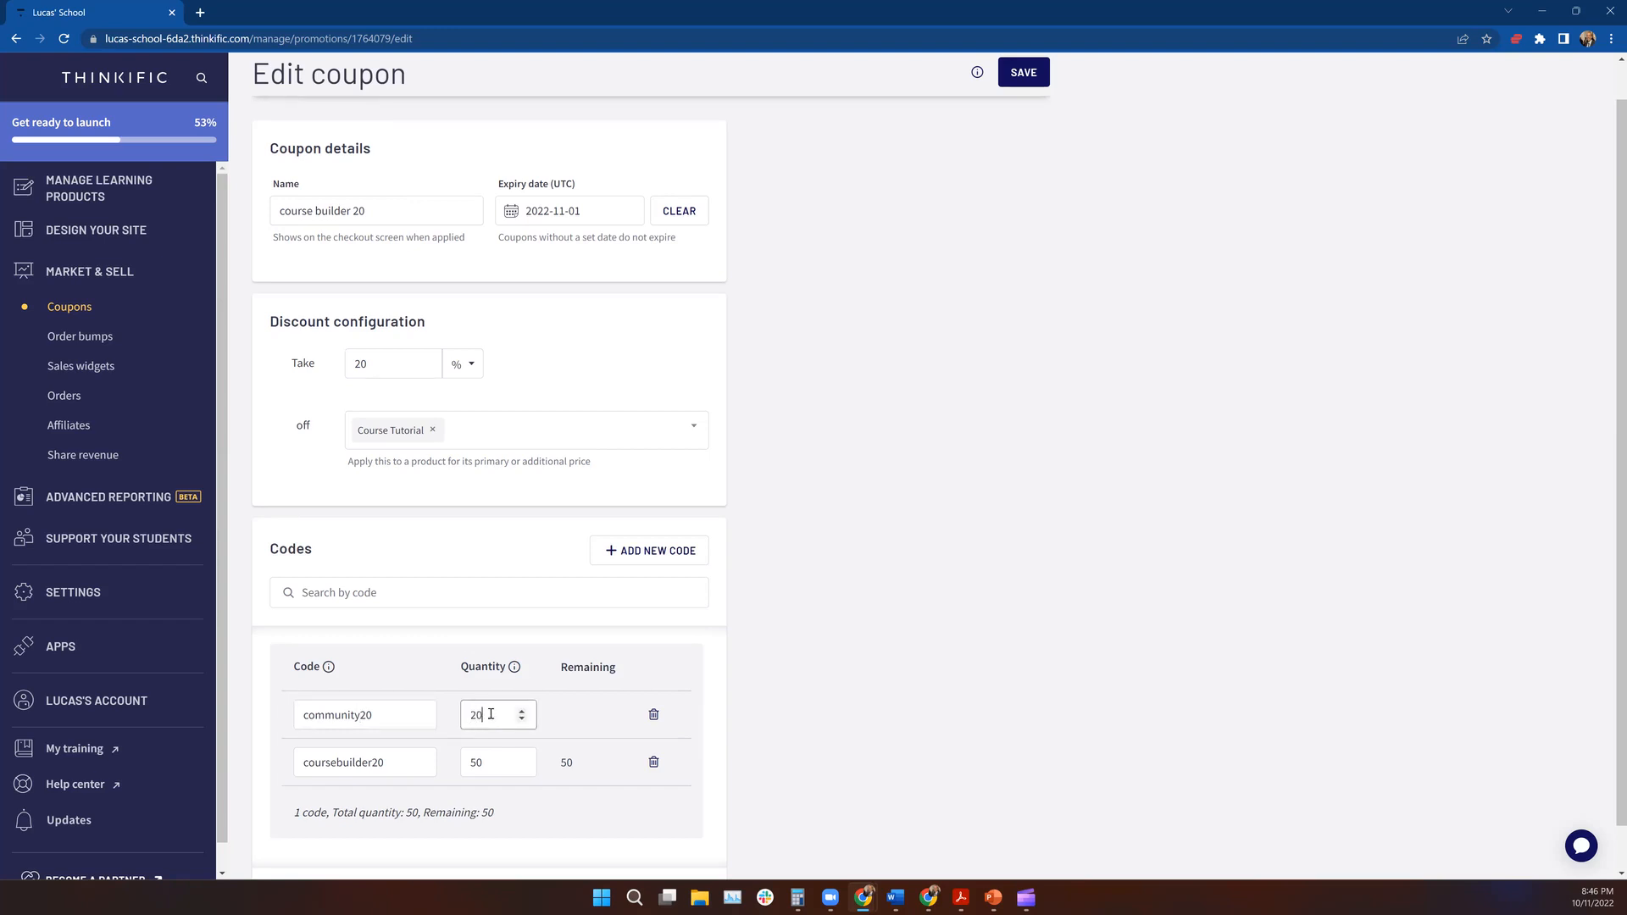
pyautogui.click(571, 710)
# - Save the coupon with the added community20 code and review the summary of its codes
pyautogui.moveTo(373, 211); pyautogui.dragTo(253, 222)
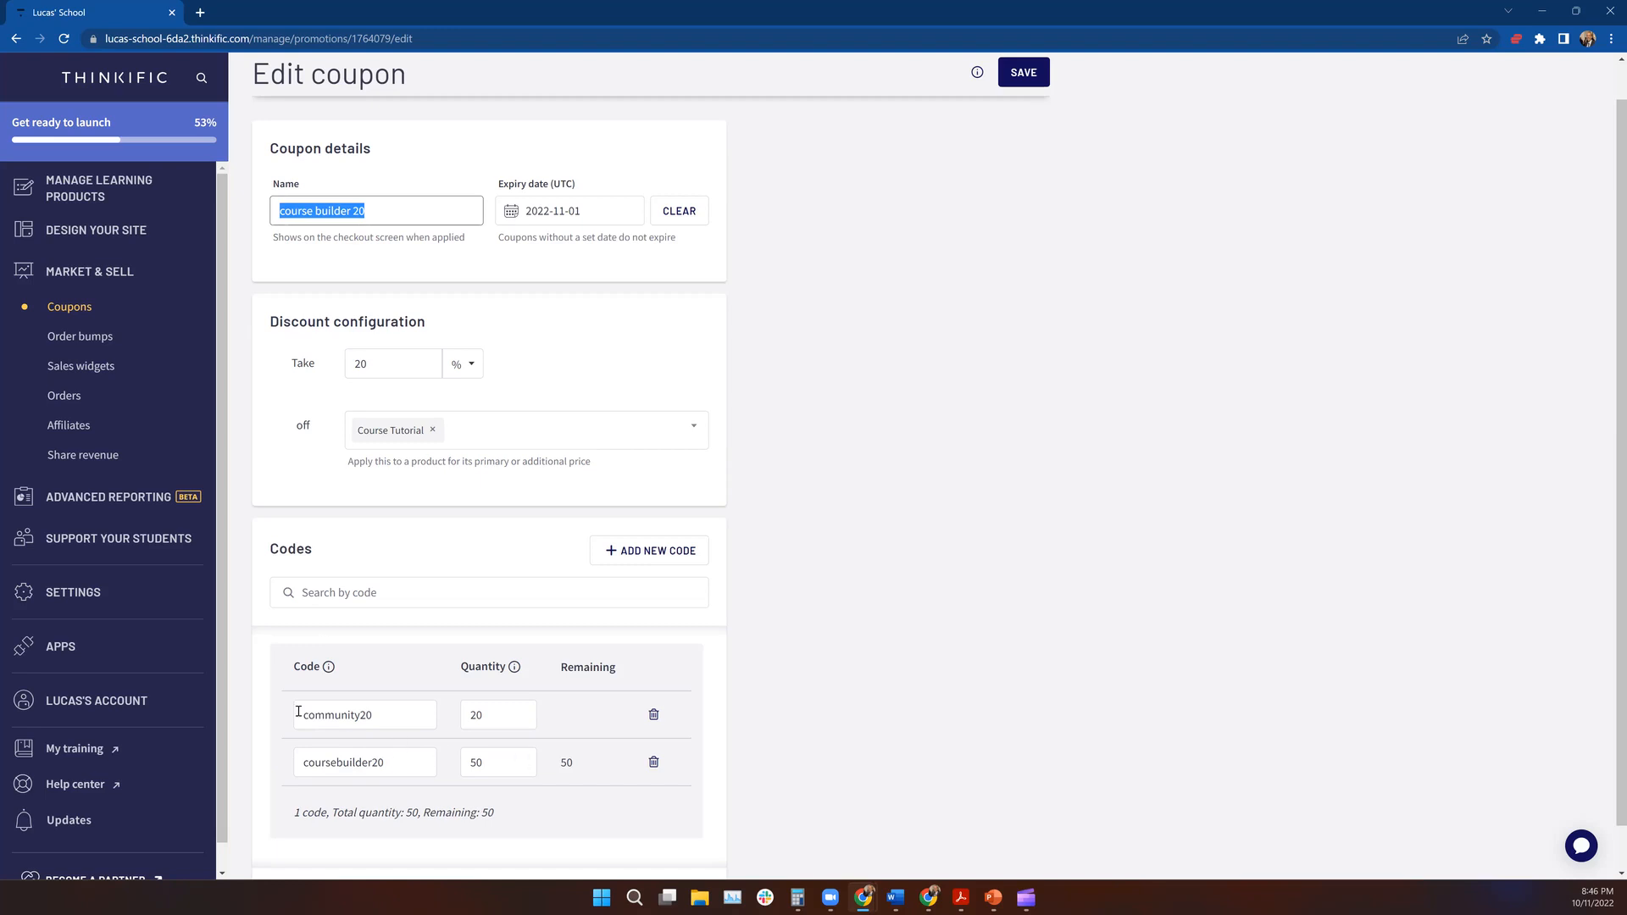
pyautogui.moveTo(298, 712); pyautogui.dragTo(380, 708)
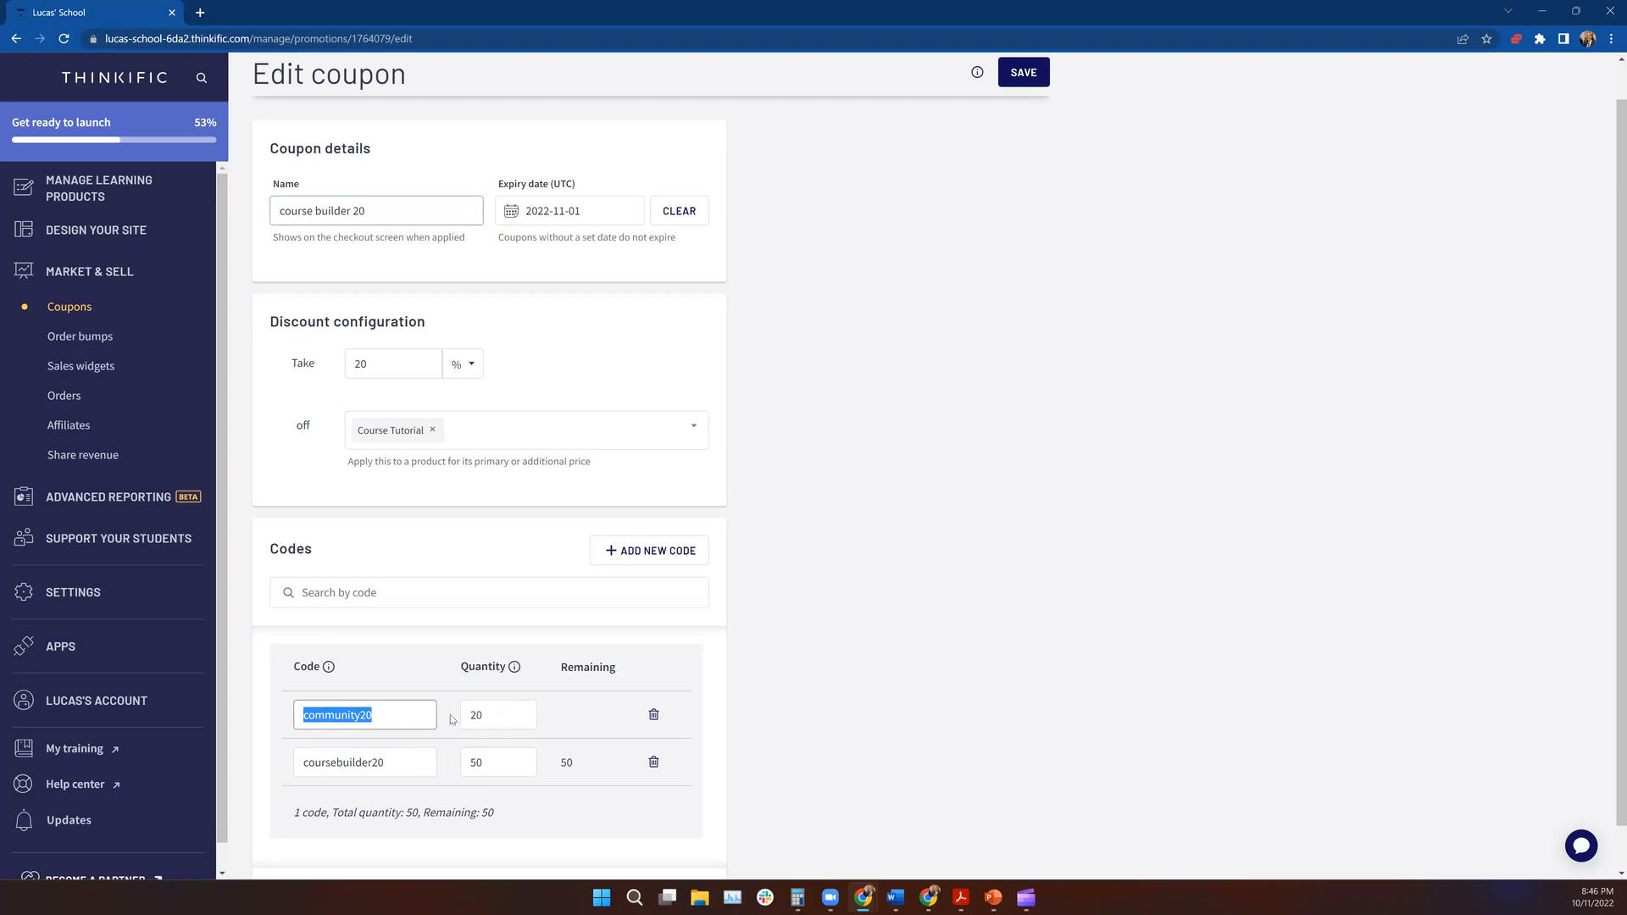
pyautogui.click(1008, 70)
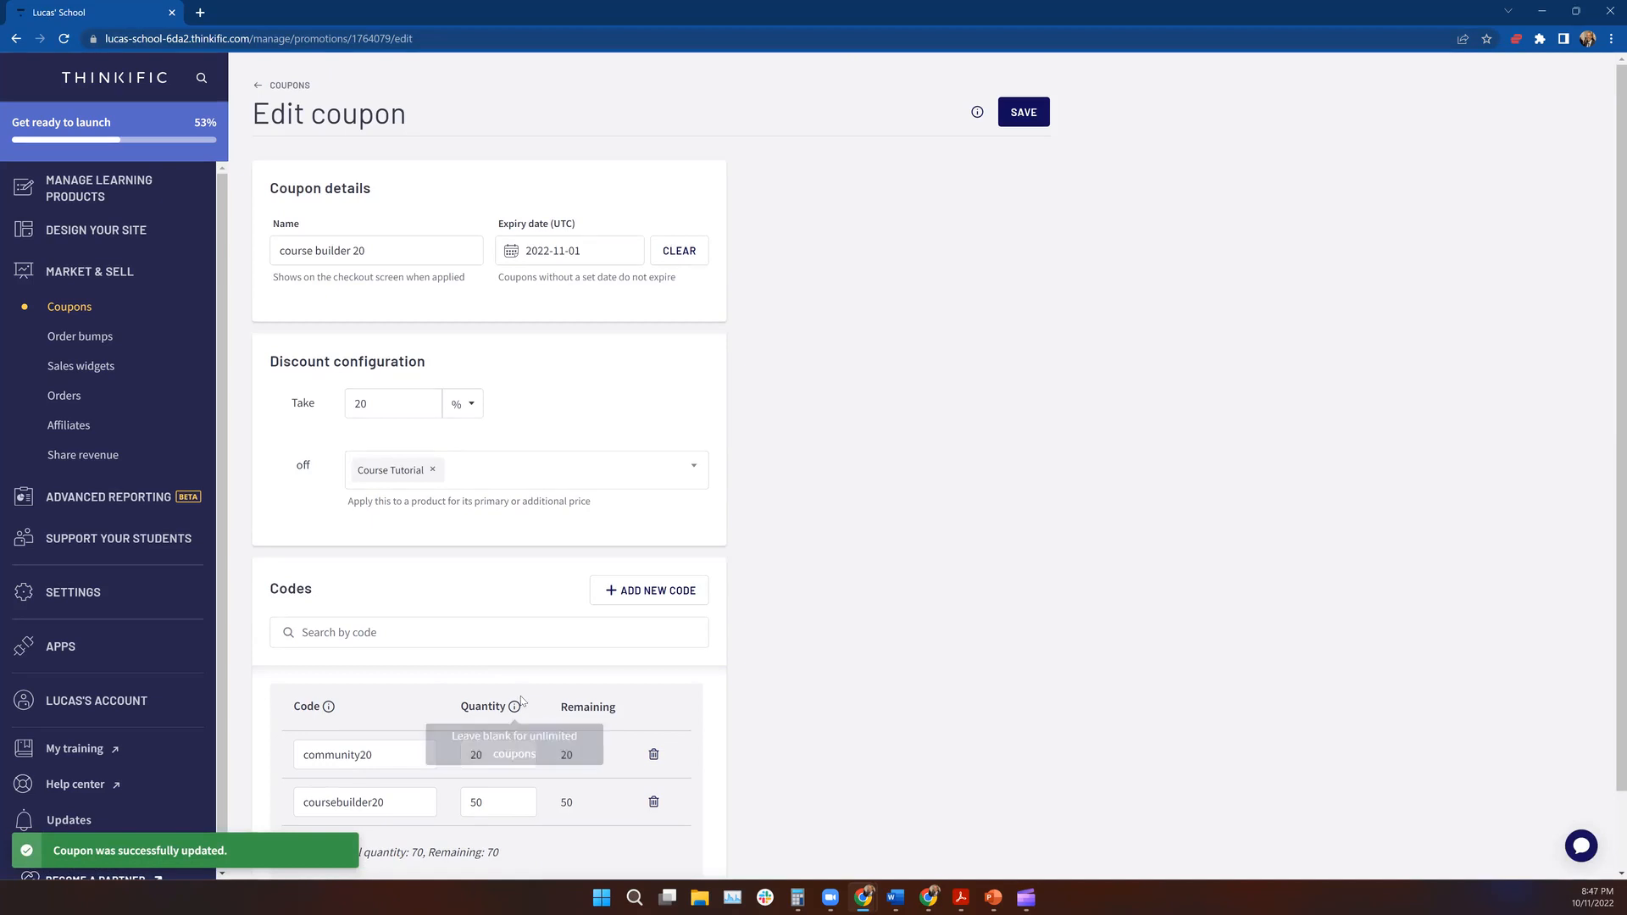
pyautogui.scroll(-1, 400, 708)
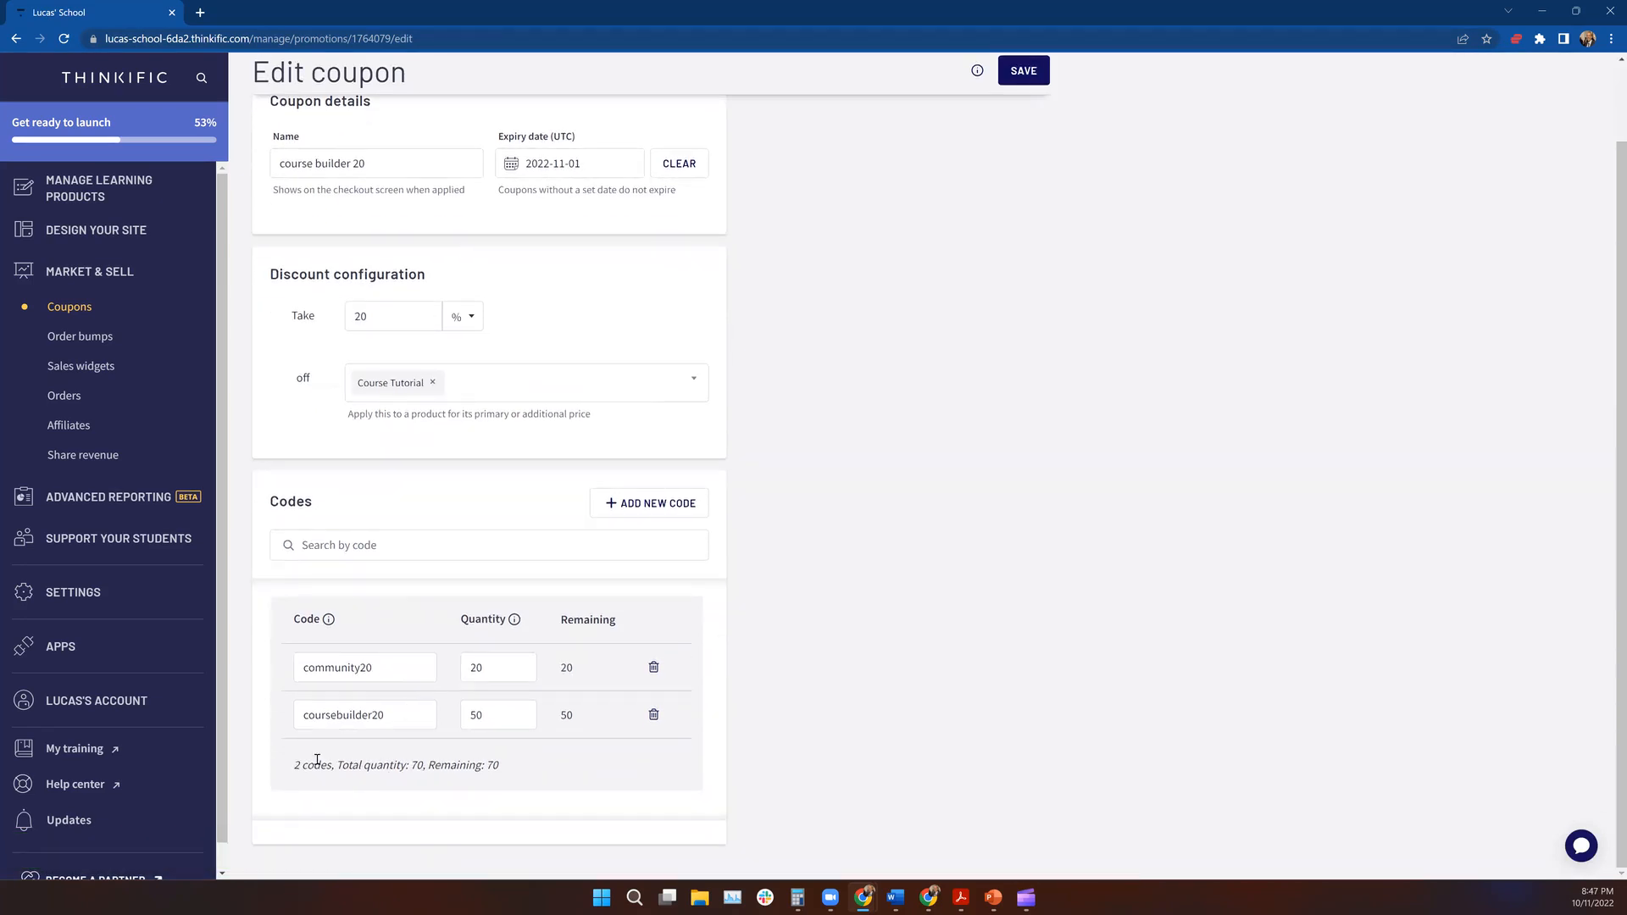
pyautogui.moveTo(294, 767); pyautogui.dragTo(526, 772)
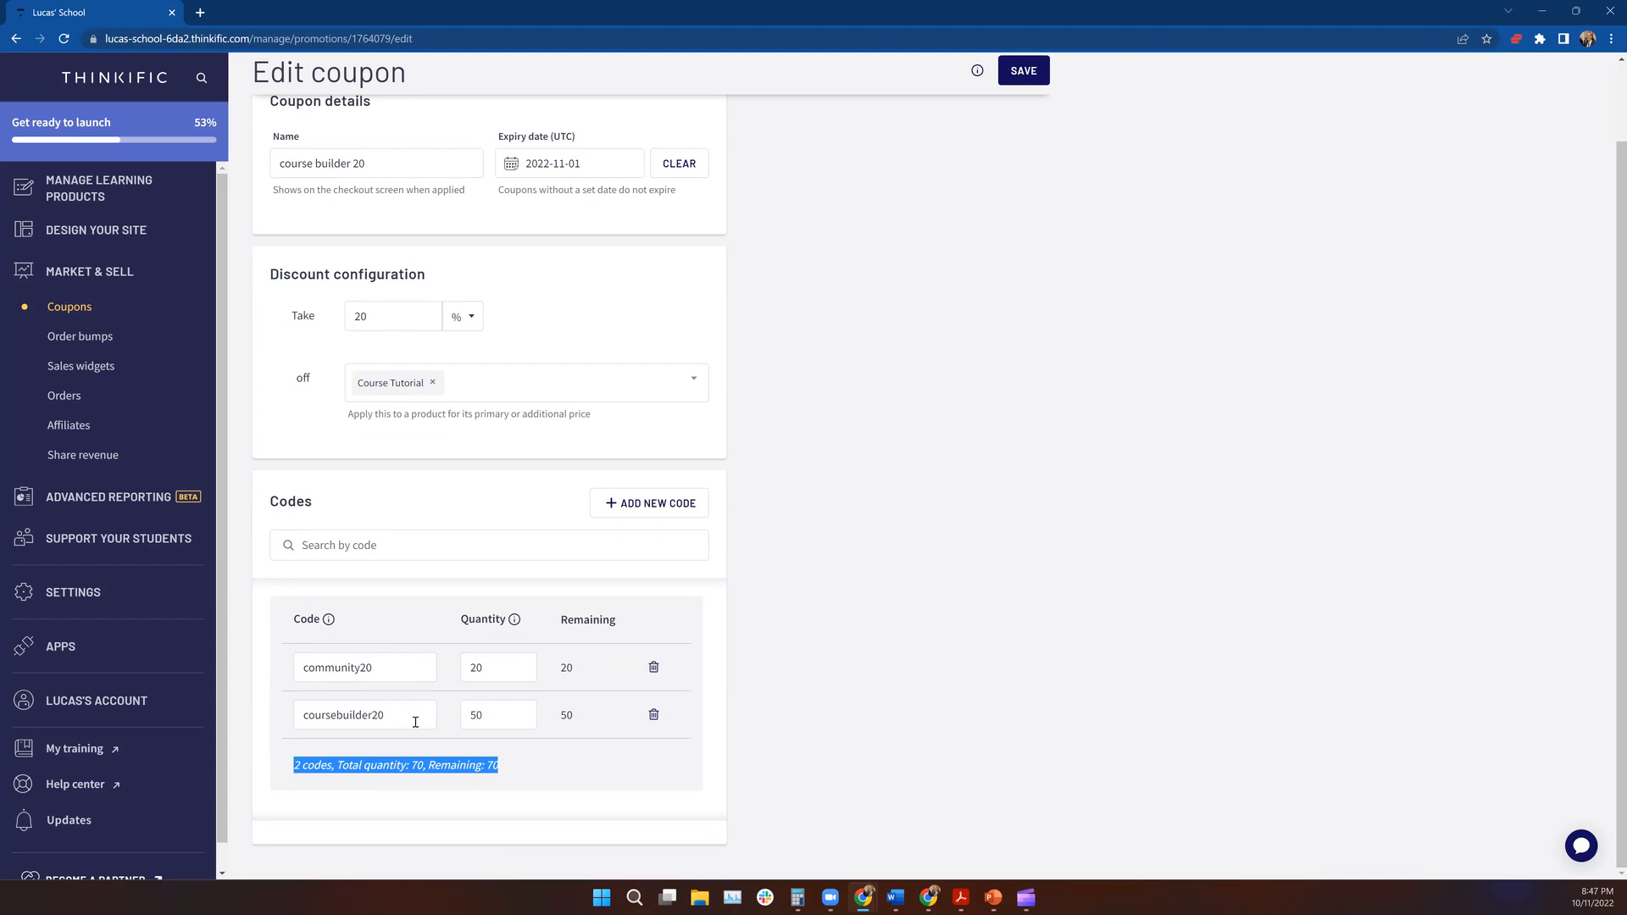
pyautogui.click(548, 754)
pyautogui.scroll(1, 491, 542)
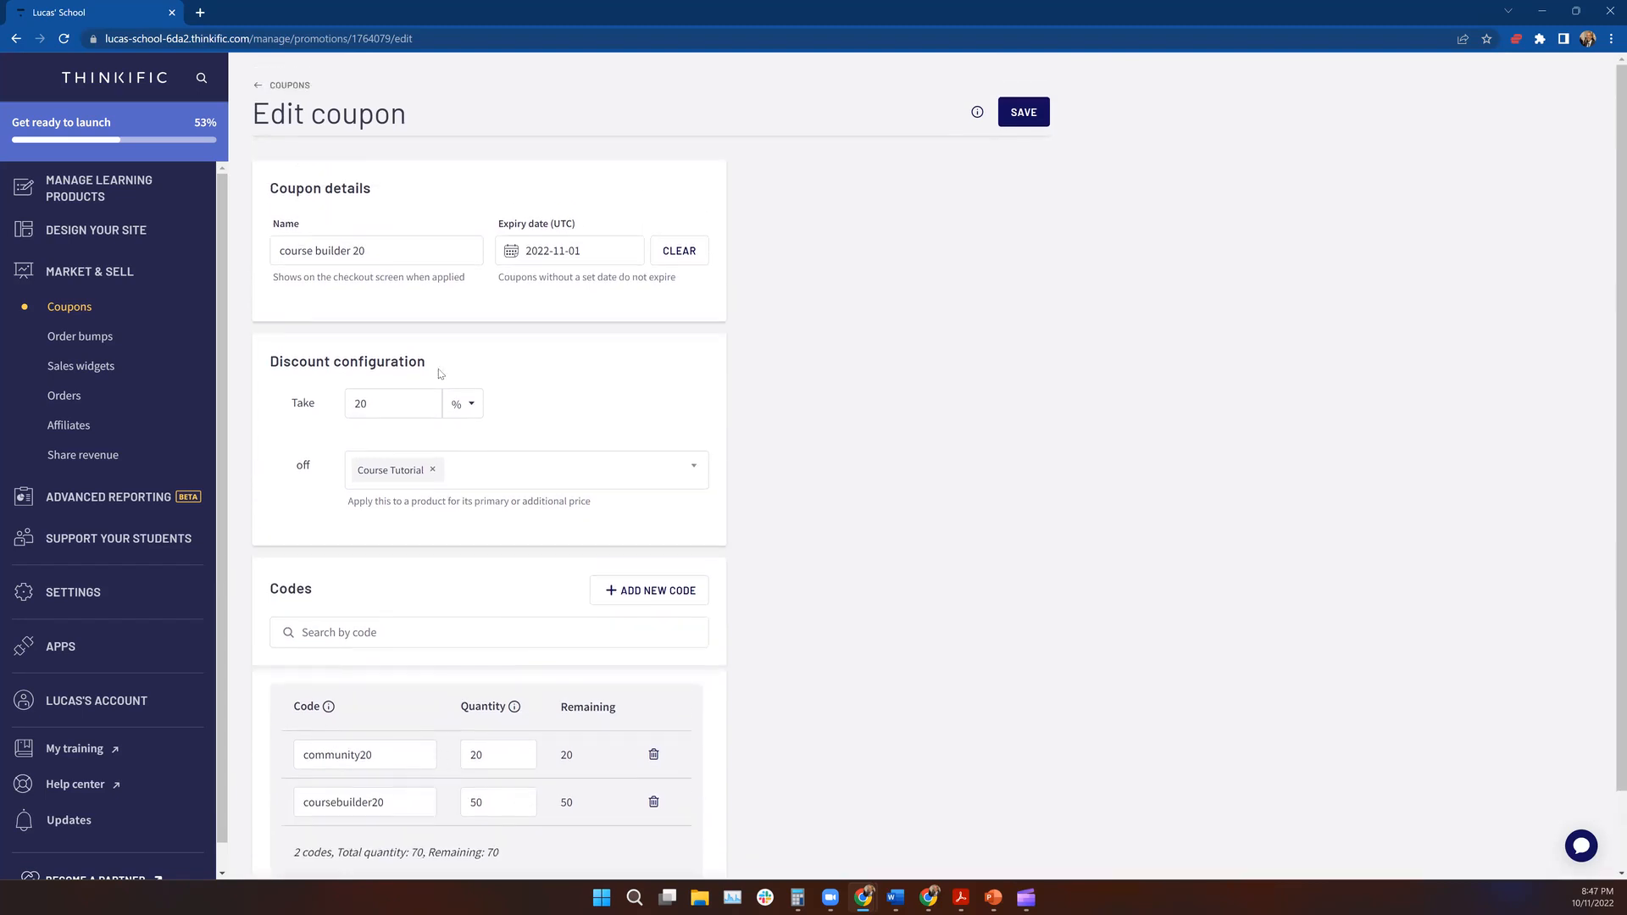
# - Rename the coupon to "course builder 20 campaign" and save it
pyautogui.tripleClick(354, 251)
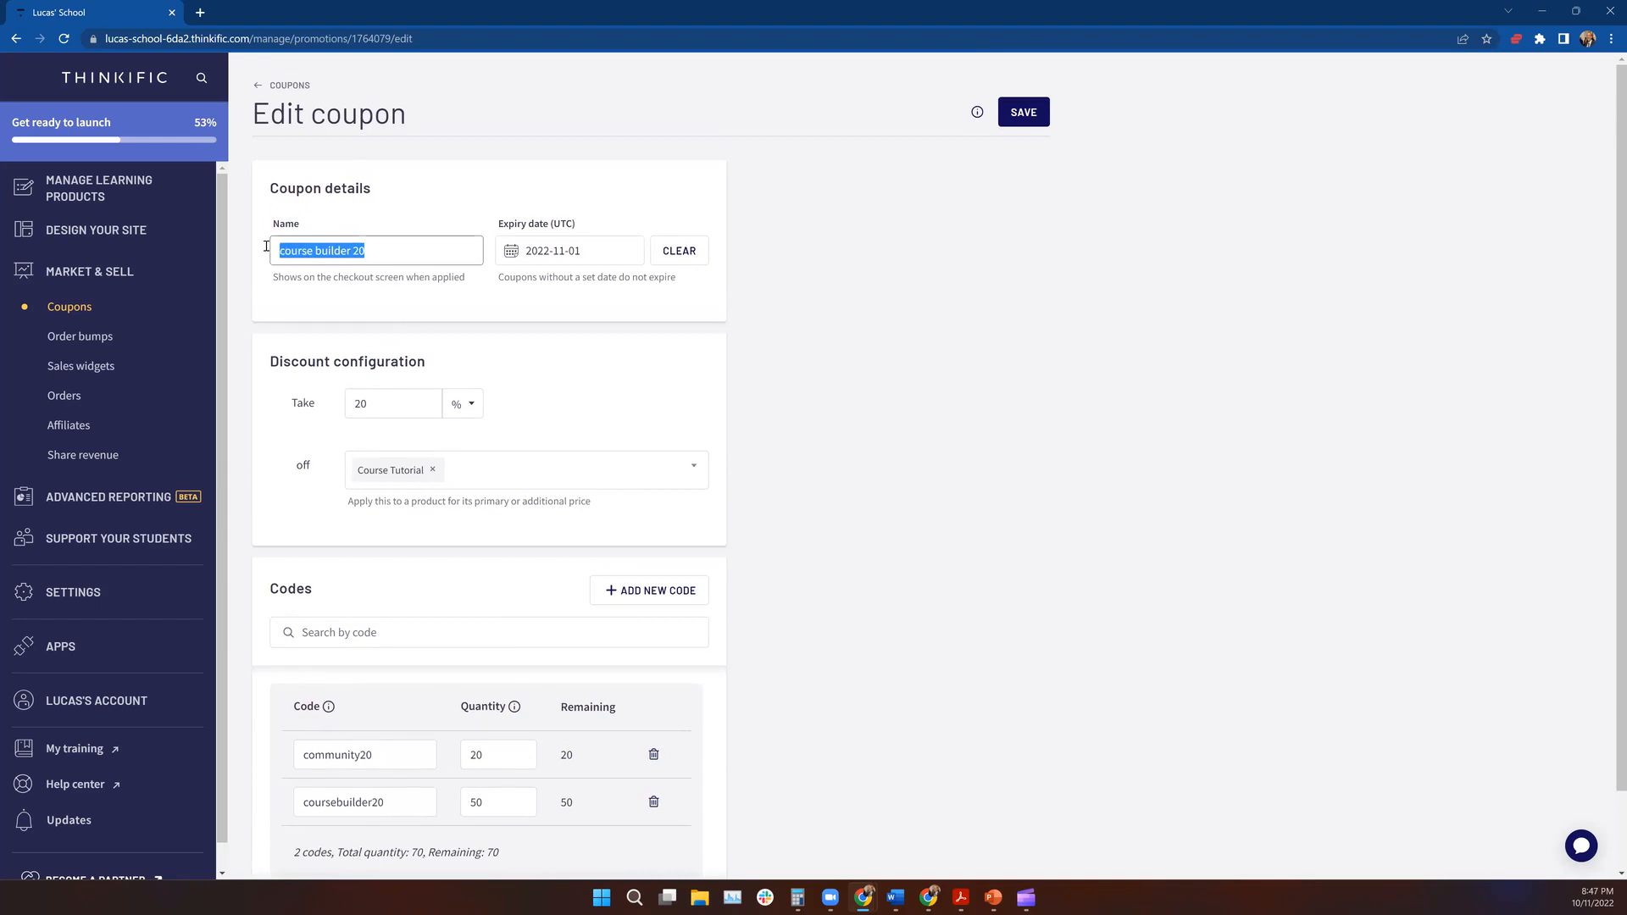
pyautogui.click(396, 251)
pyautogui.write('campaign')
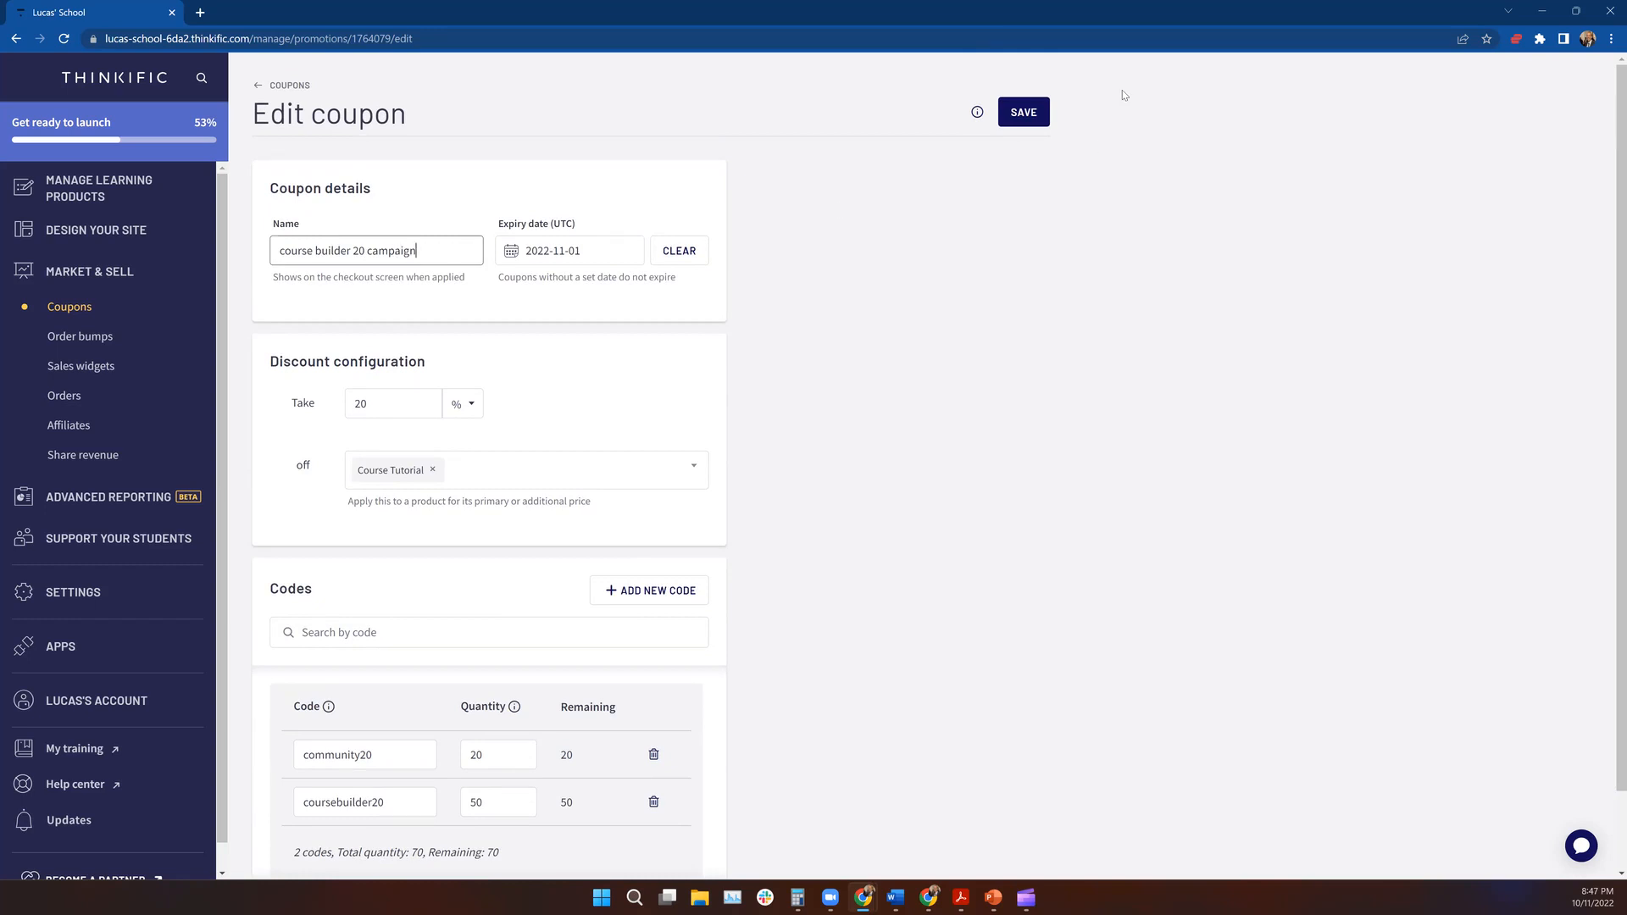
pyautogui.click(1023, 112)
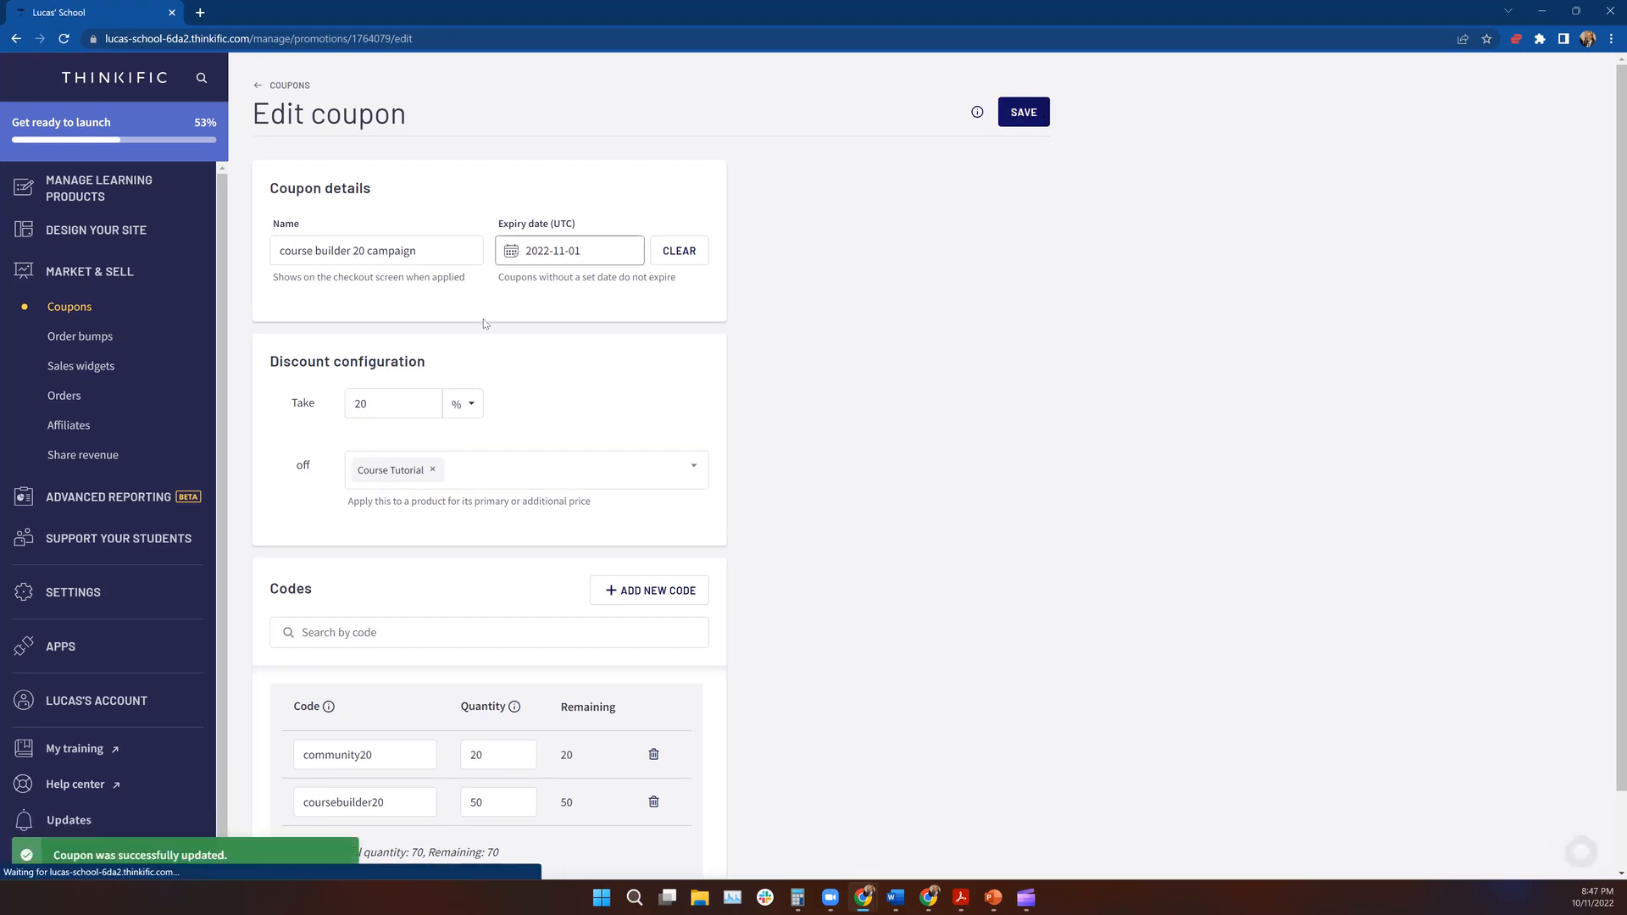
# - Review the community20 and coursebuilder20 codes under the renamed coupon and save it again
pyautogui.scroll(-1, 345, 752)
pyautogui.moveTo(302, 668); pyautogui.dragTo(386, 668)
pyautogui.moveTo(305, 716); pyautogui.dragTo(410, 722)
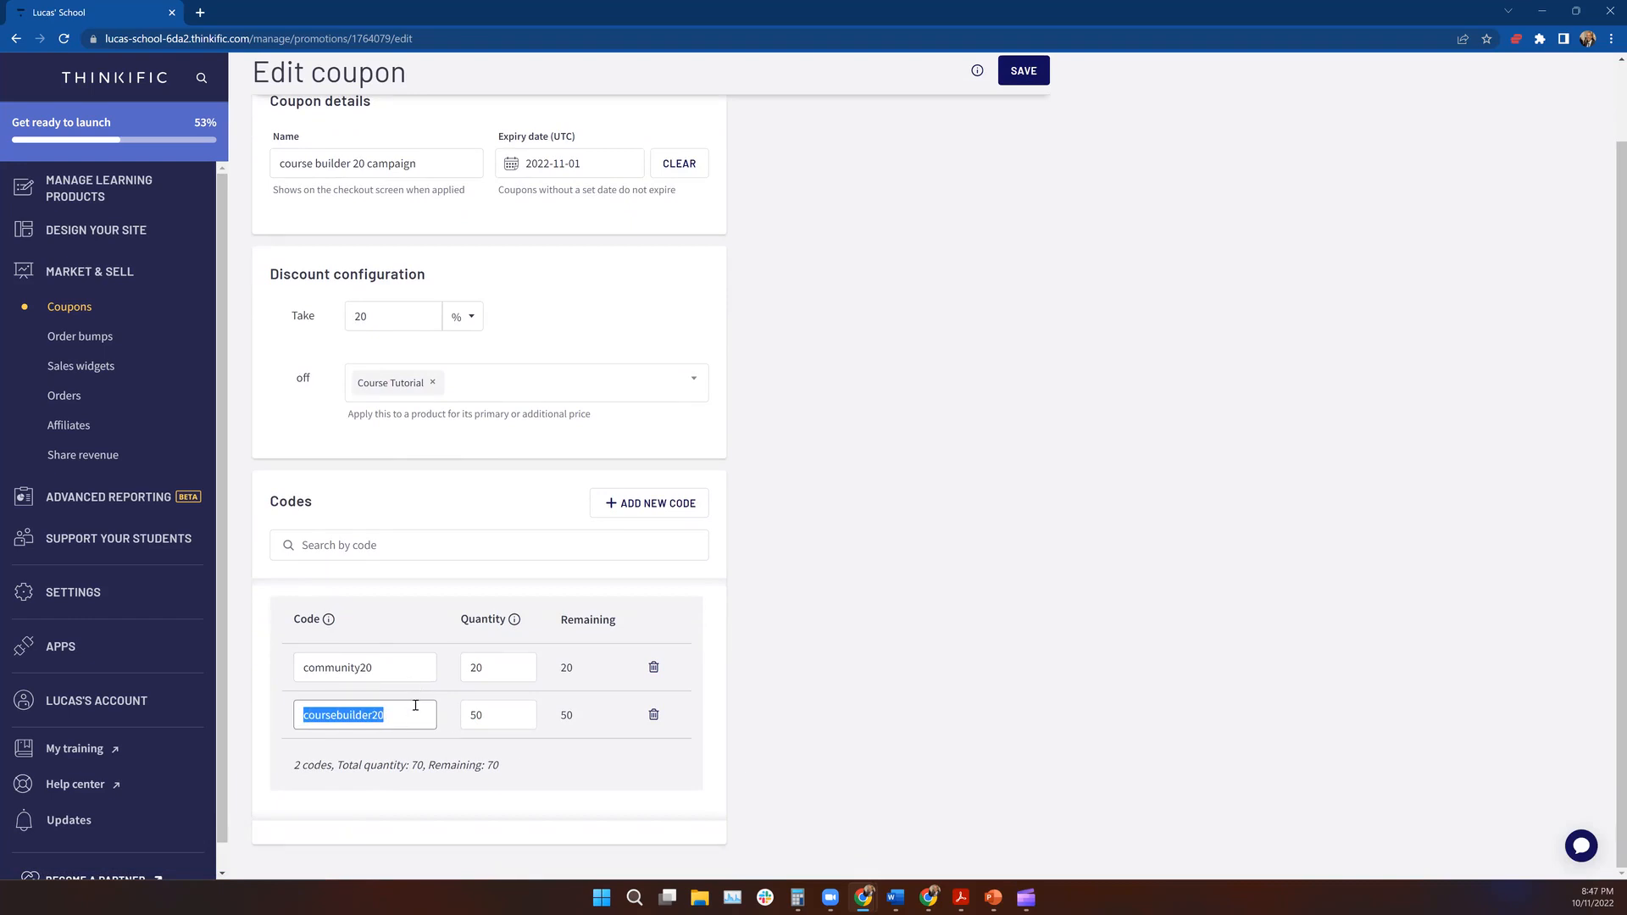
pyautogui.scroll(1, 844, 475)
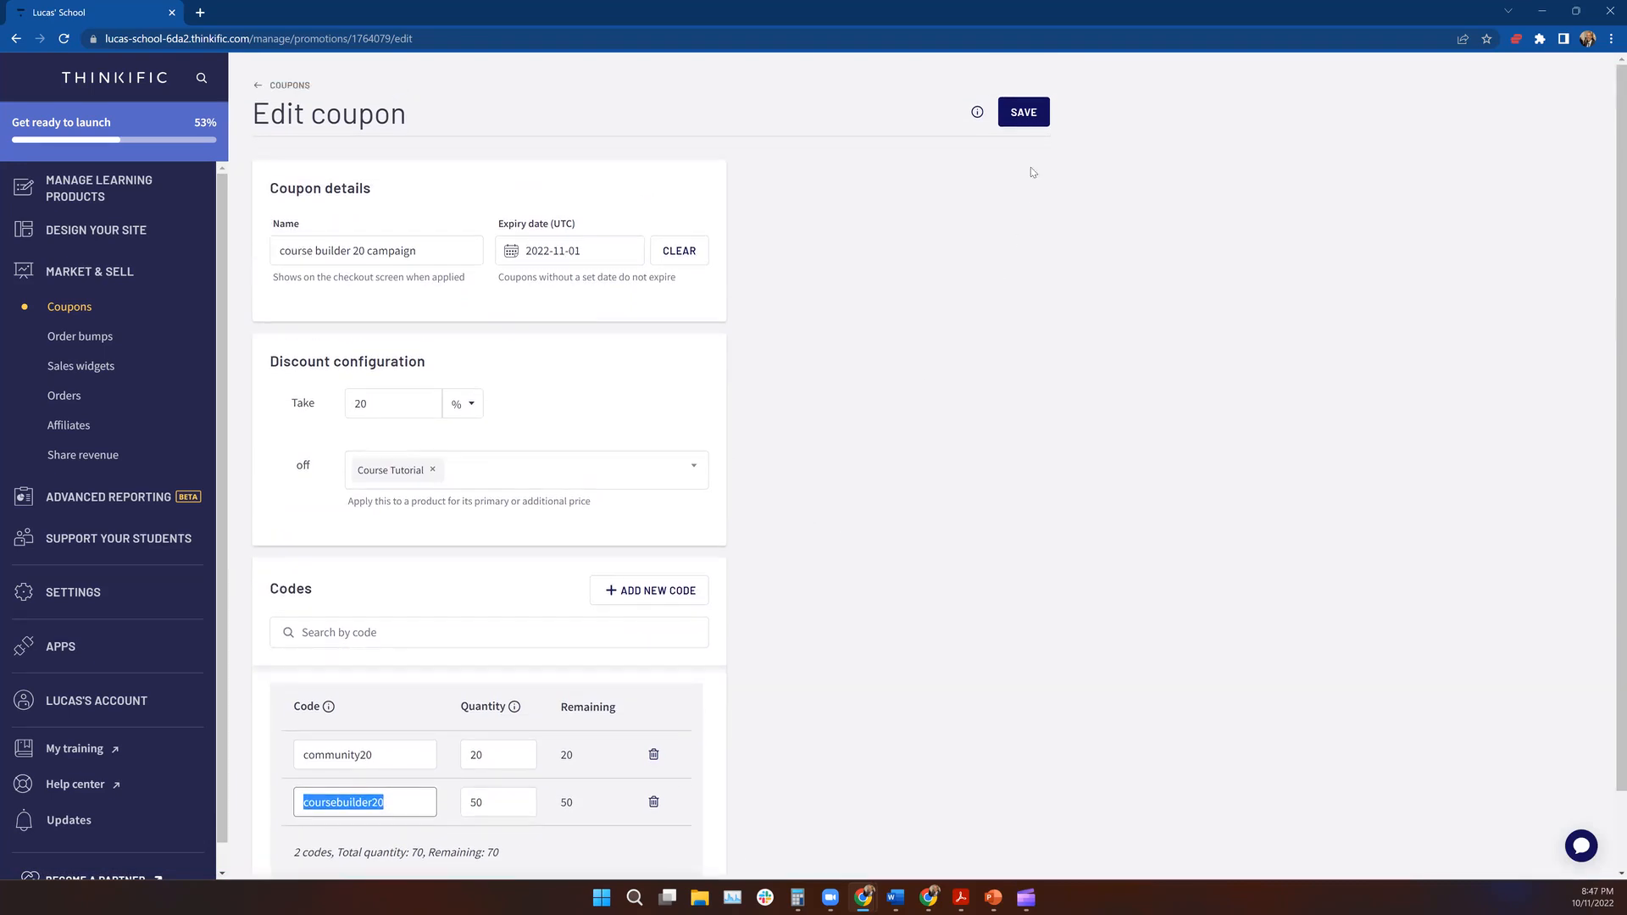
pyautogui.click(1020, 112)
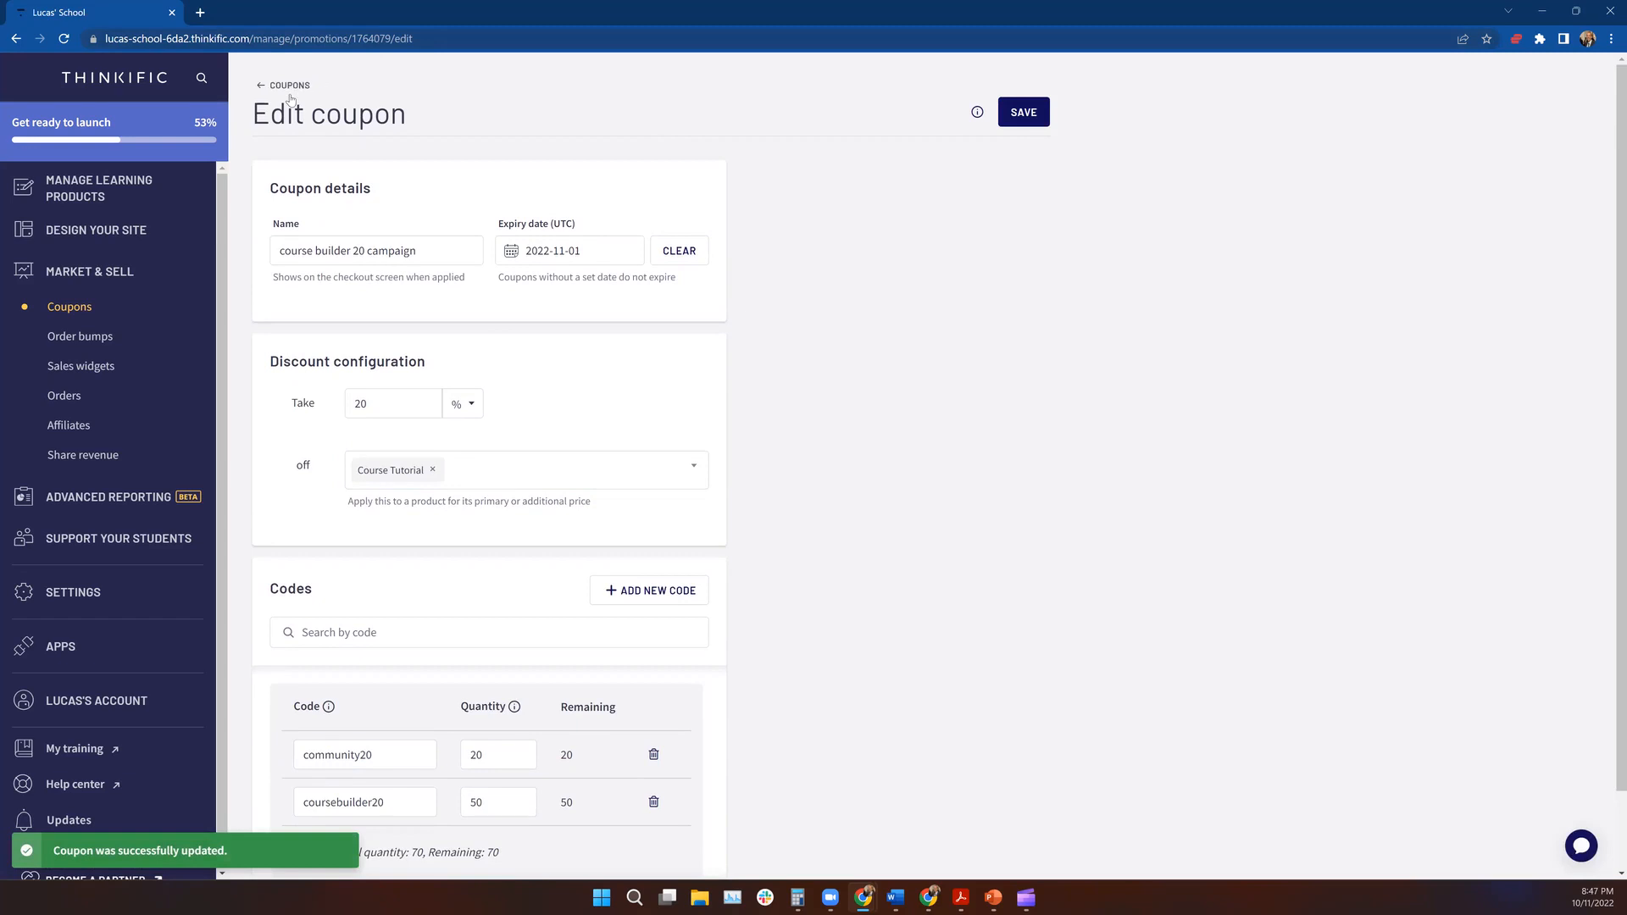
pyautogui.scroll(-1, 328, 235)
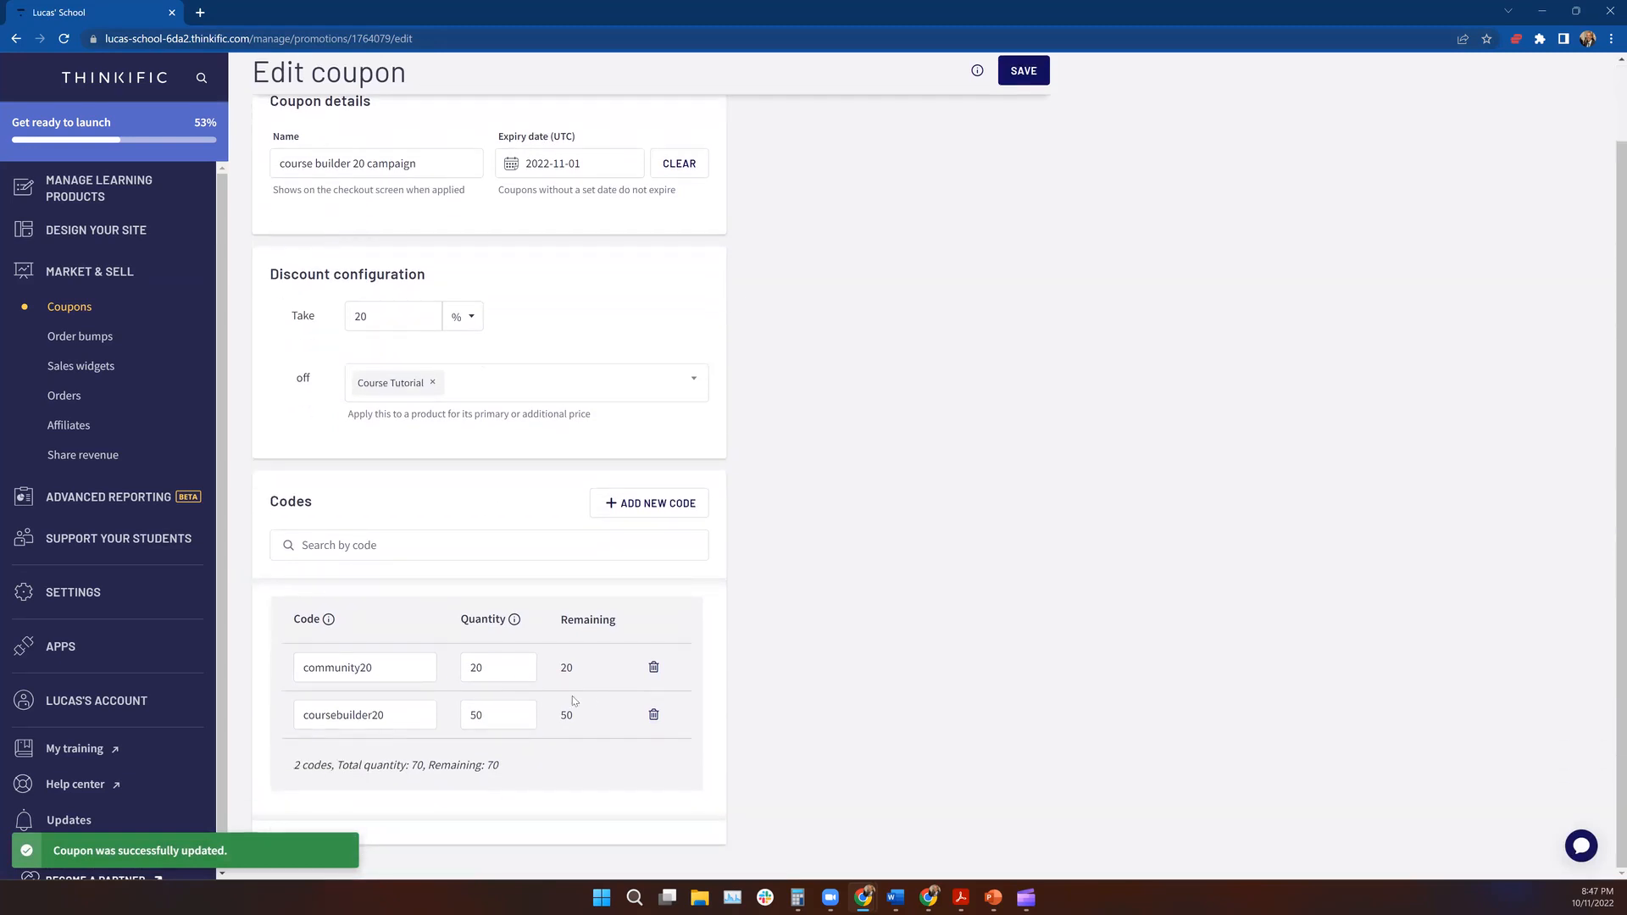
pyautogui.scroll(1, 344, 493)
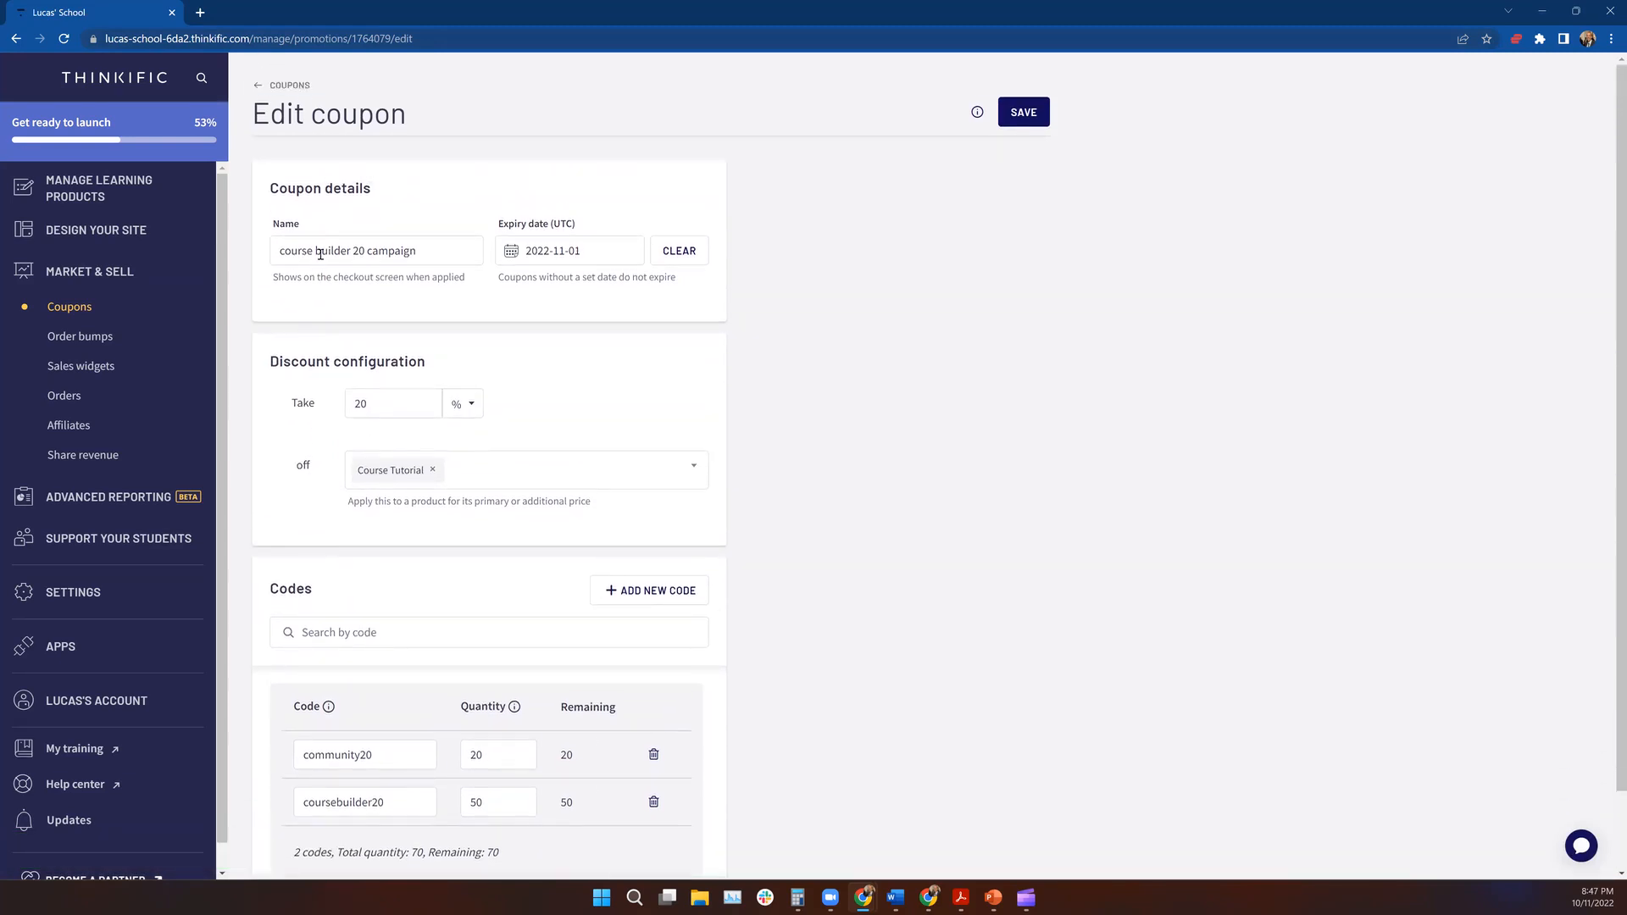
# - Dismiss the editing tip in the coupons list and show the extra actions for course builder 20 campaign
pyautogui.click(267, 86)
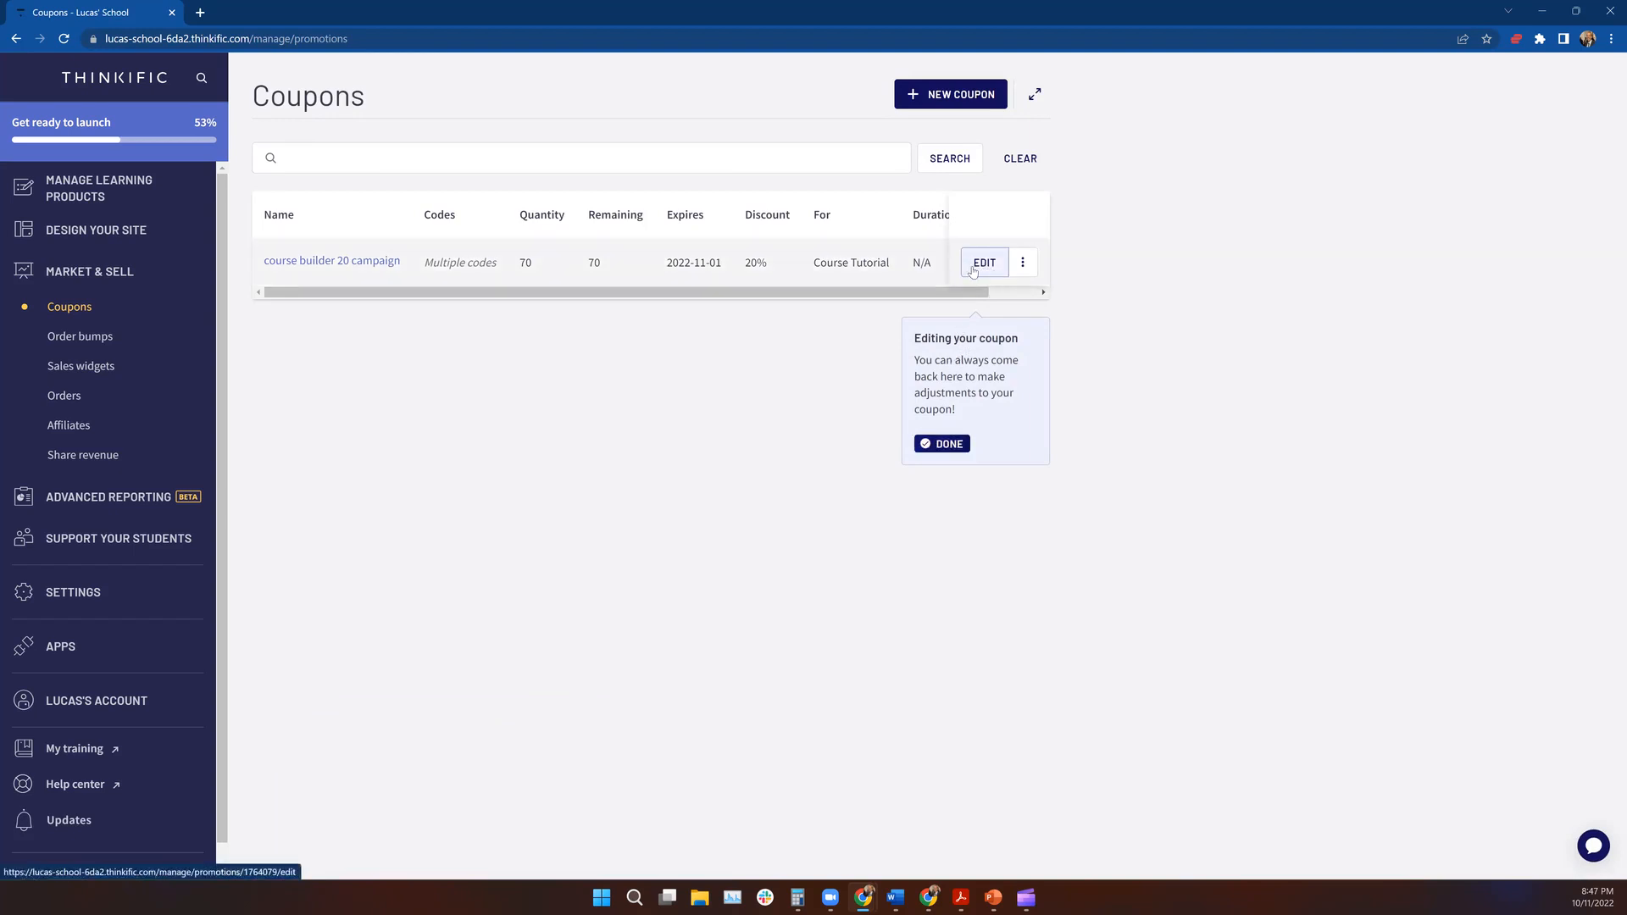
pyautogui.click(941, 444)
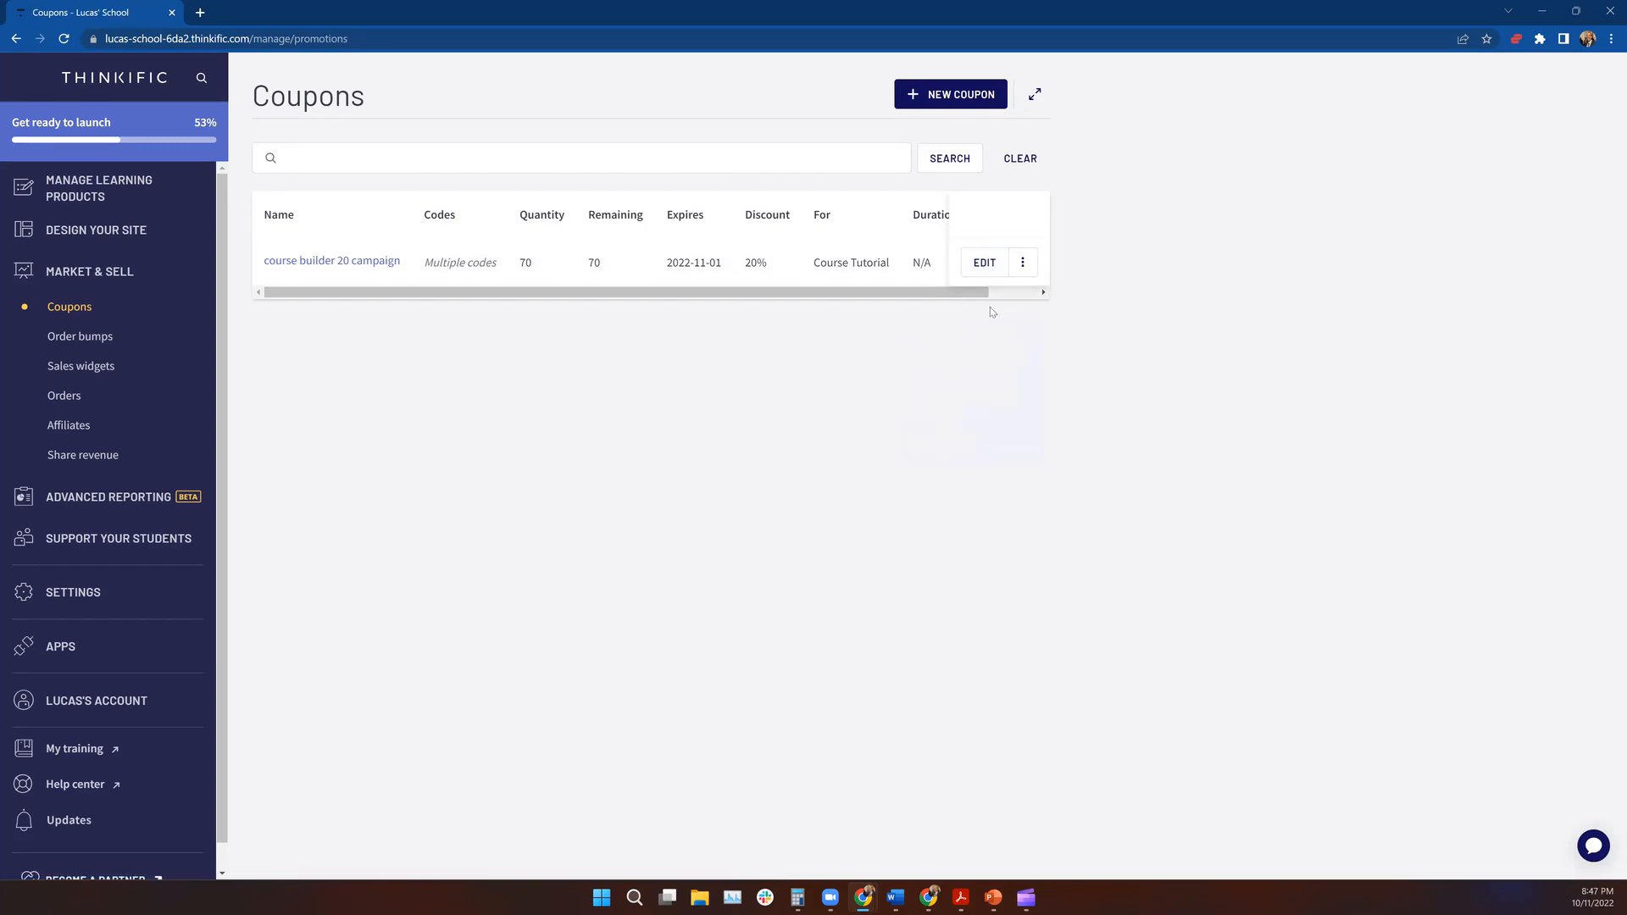
pyautogui.click(1022, 263)
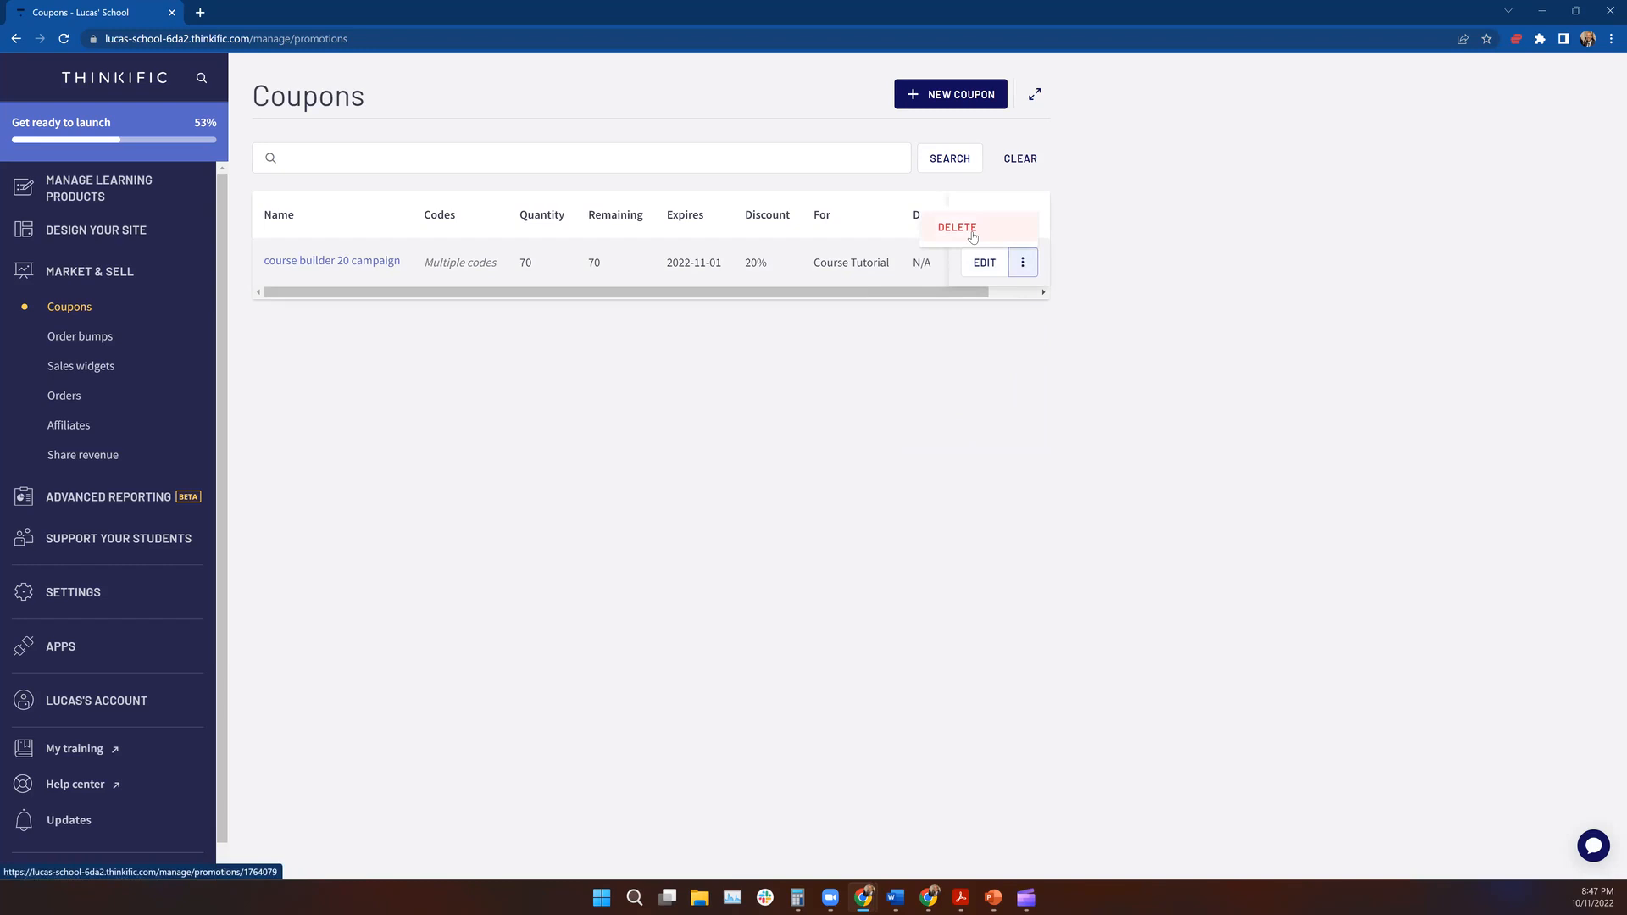
# - Open course builder 20 campaign for editing, look over its details and codes, and return to the coupons list
pyautogui.click(982, 264)
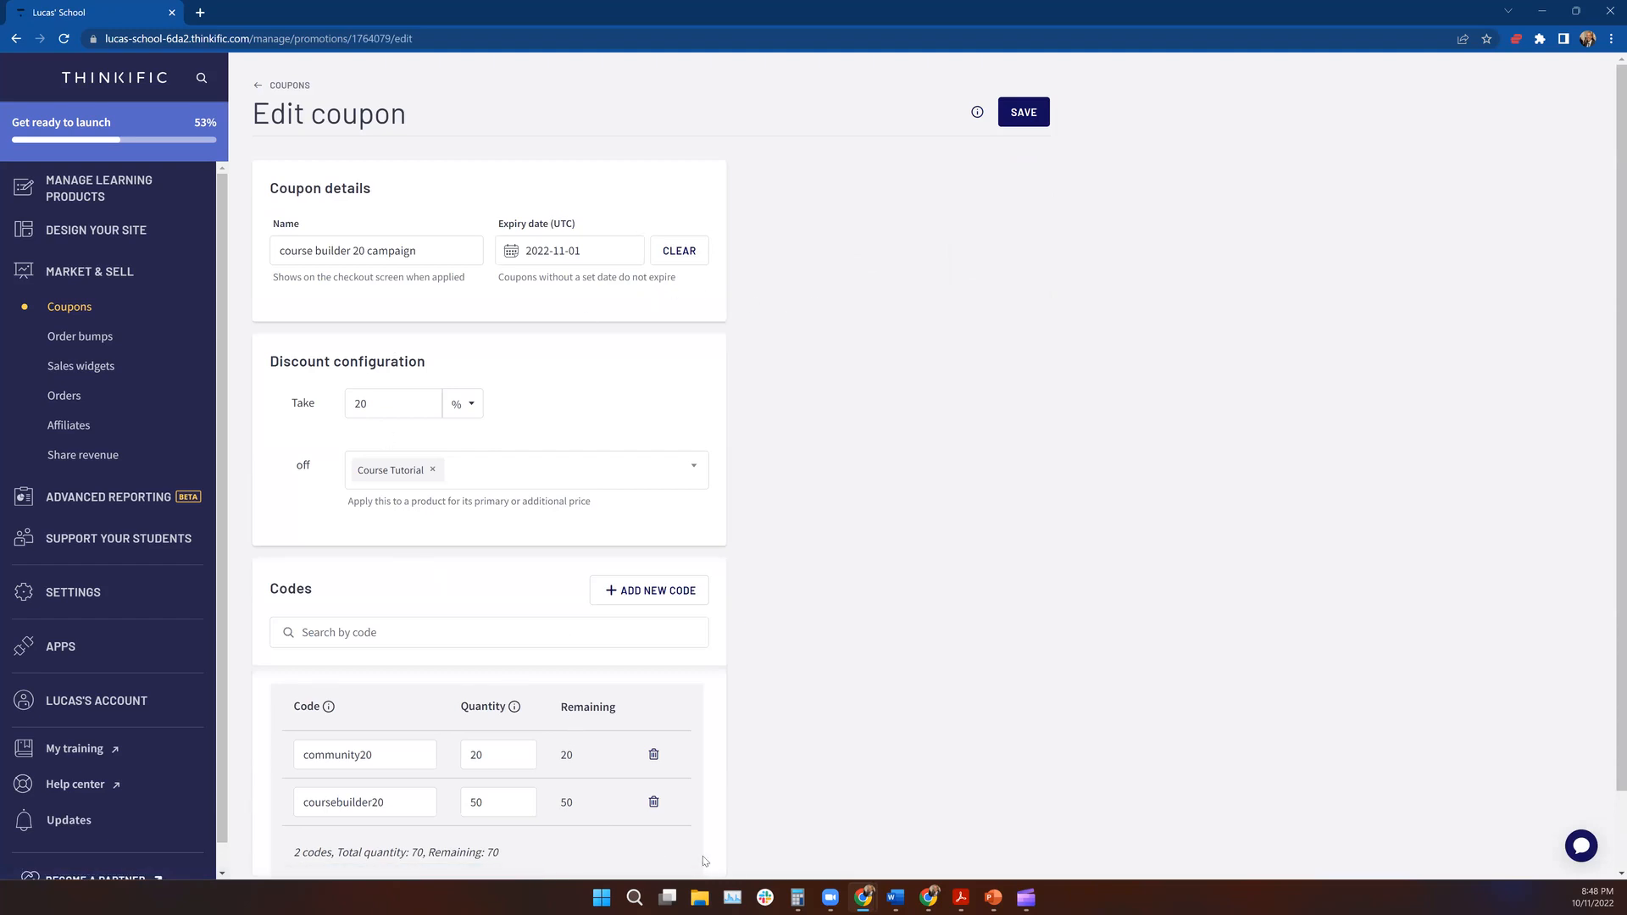
pyautogui.scroll(-1, 703, 856)
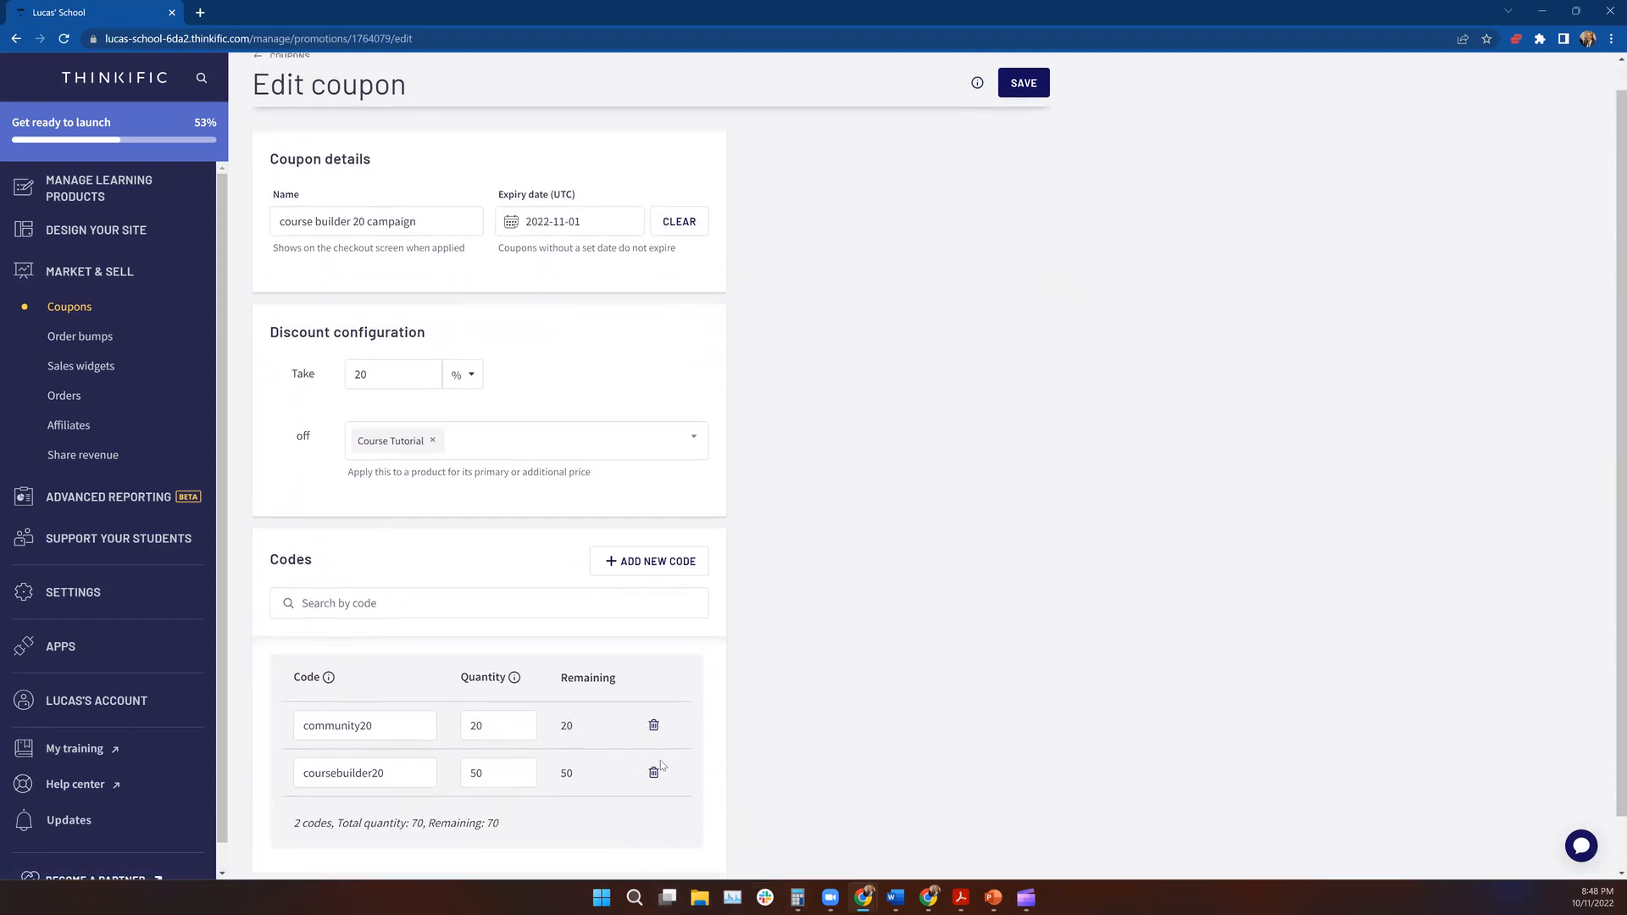
pyautogui.scroll(1, 660, 765)
pyautogui.scroll(-1, 480, 714)
pyautogui.scroll(1, 720, 708)
pyautogui.click(1008, 129)
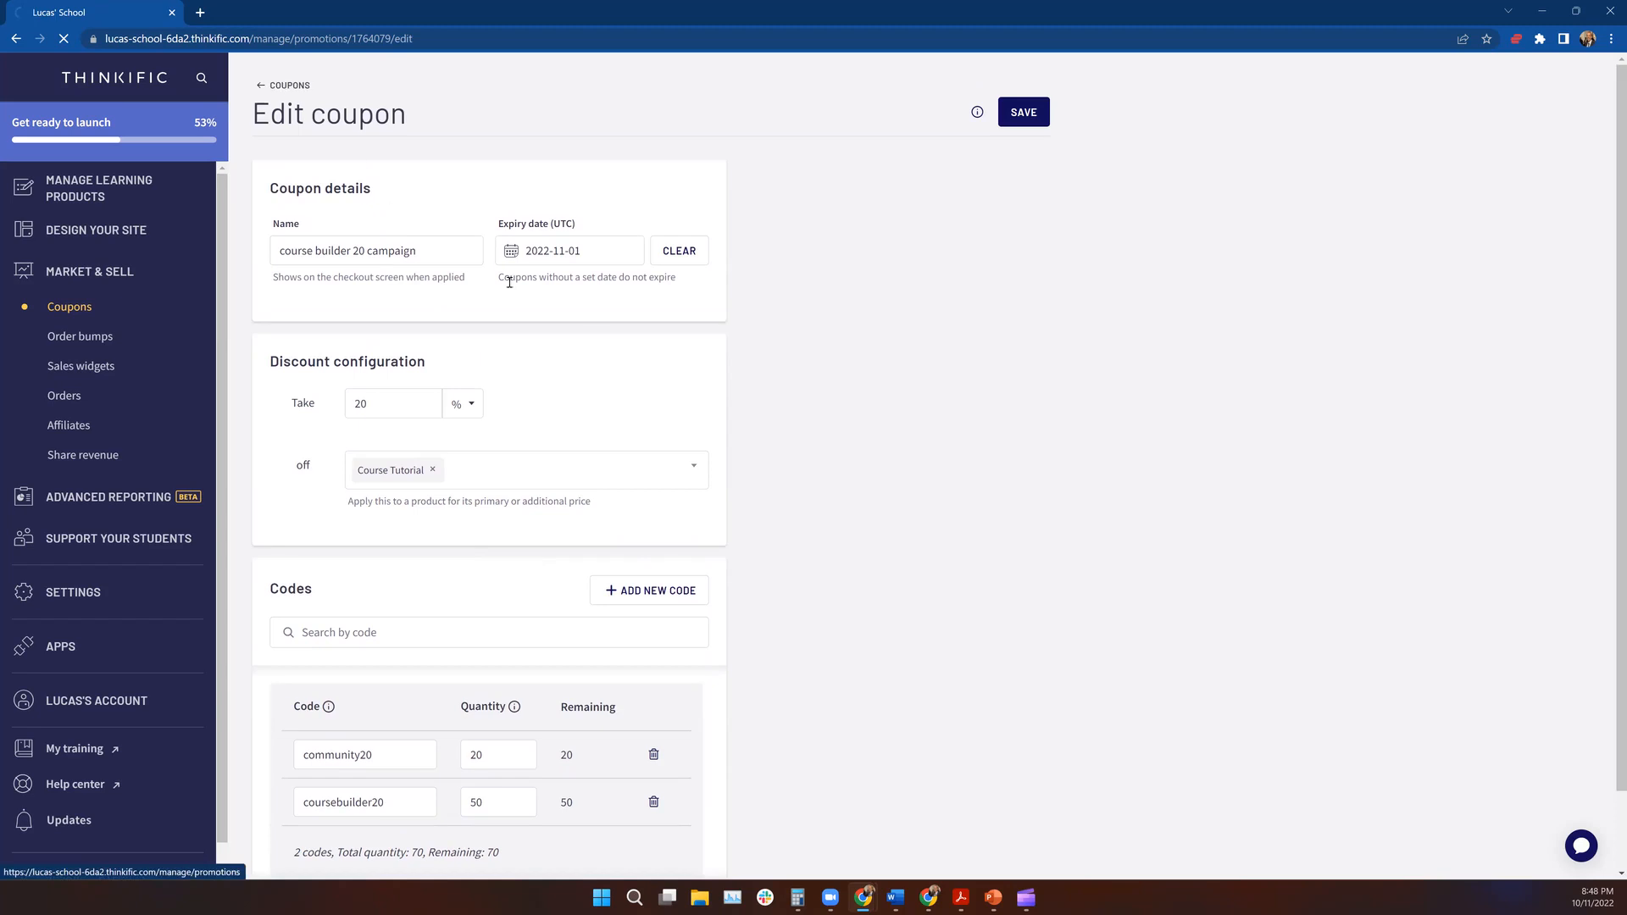
# - Check the delete option for course builder 20 campaign and examine the remaining columns of the coupons table
pyautogui.click(1025, 263)
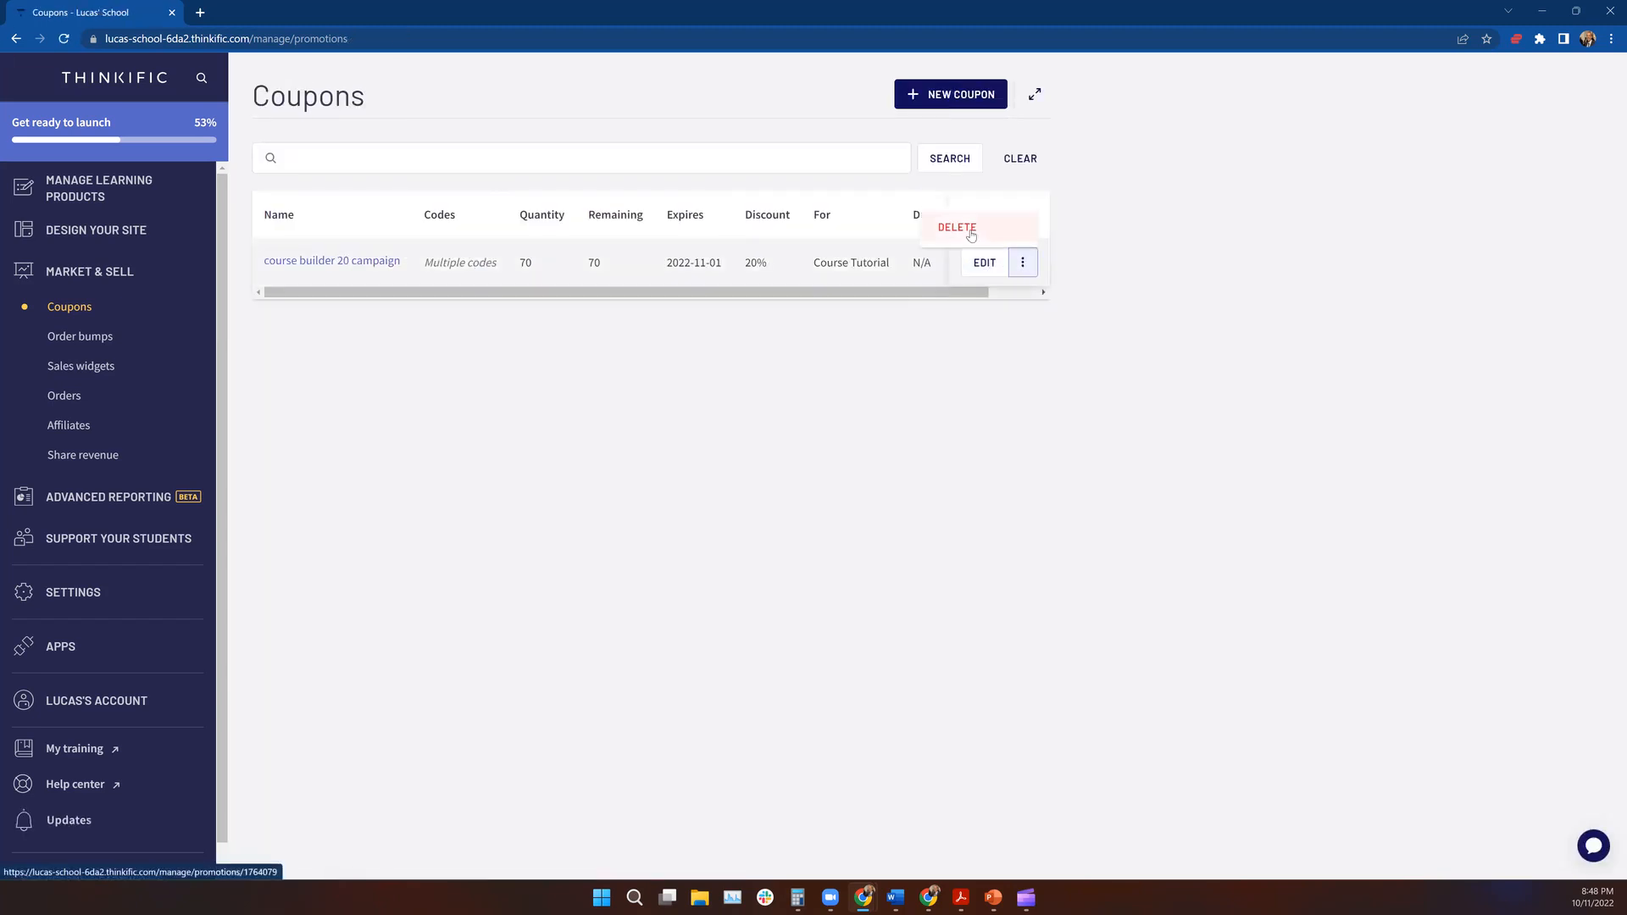
pyautogui.click(999, 452)
pyautogui.hscroll(2, 932, 297)
pyautogui.hscroll(-2, 876, 302)
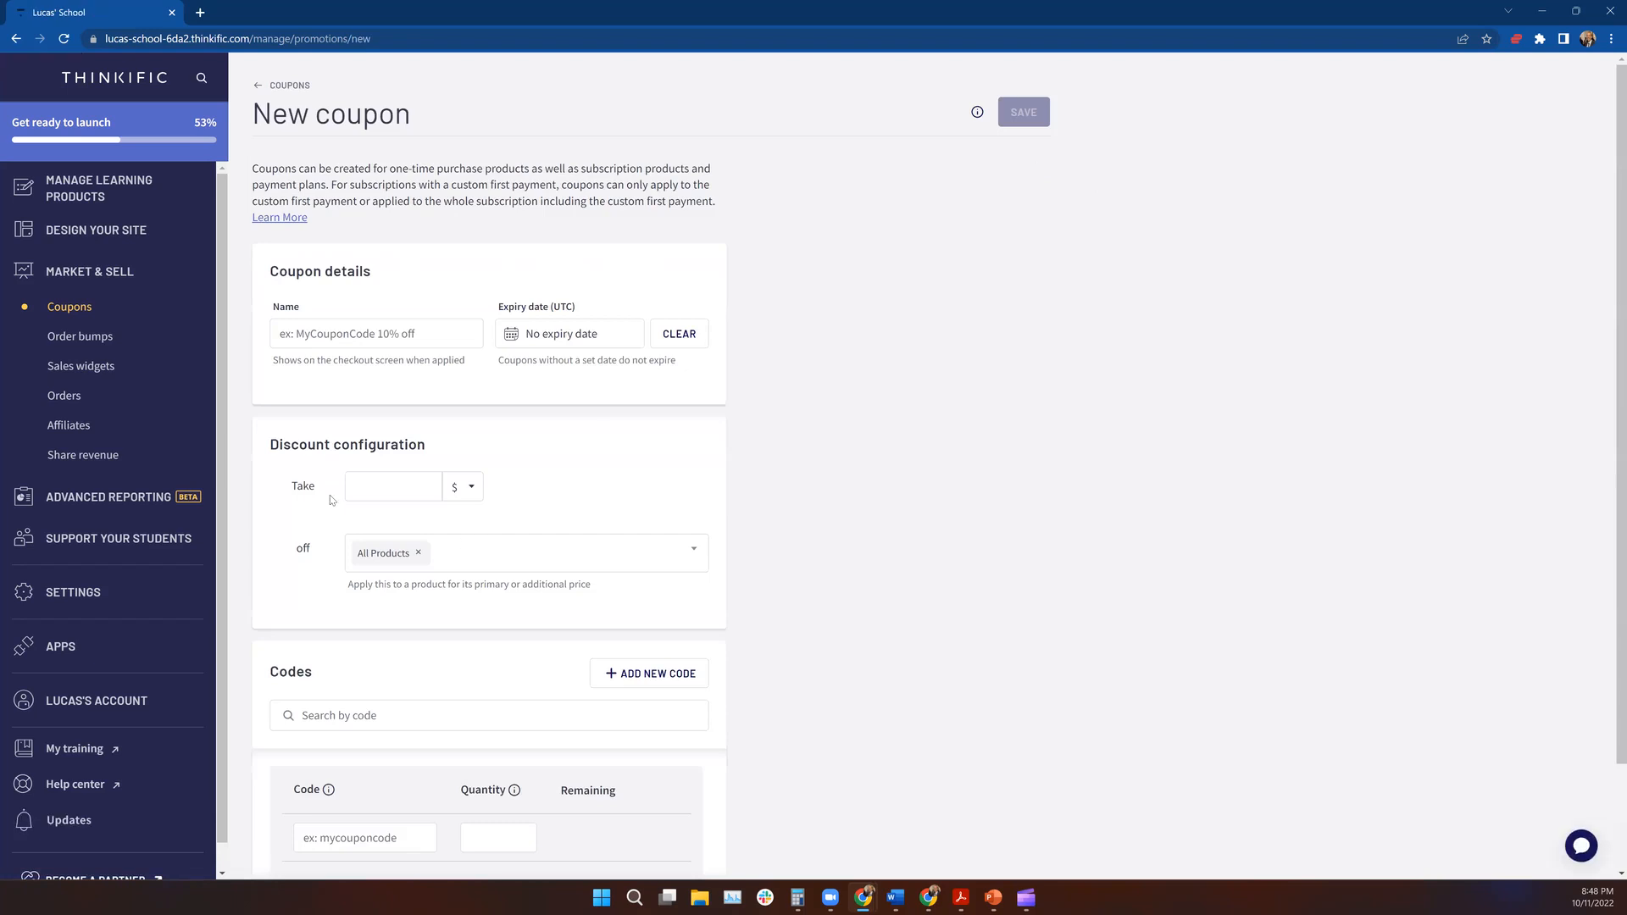
# - Look over the fields of a blank new coupon form and return to the coupons list without creating one
pyautogui.scroll(-2, 540, 462)
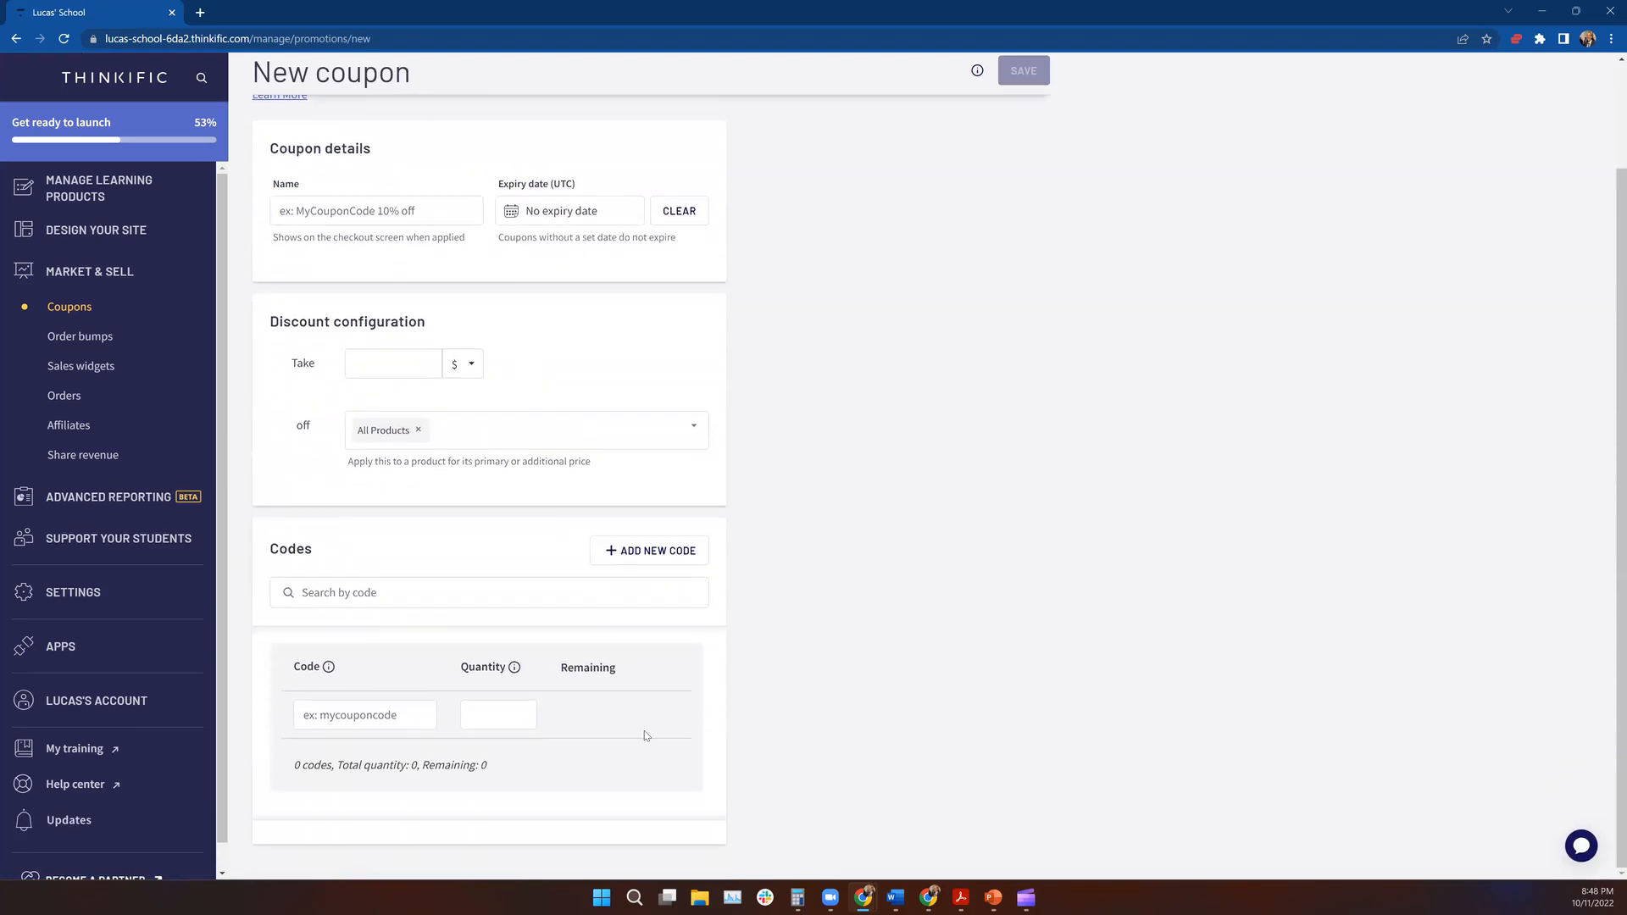
pyautogui.scroll(2, 654, 771)
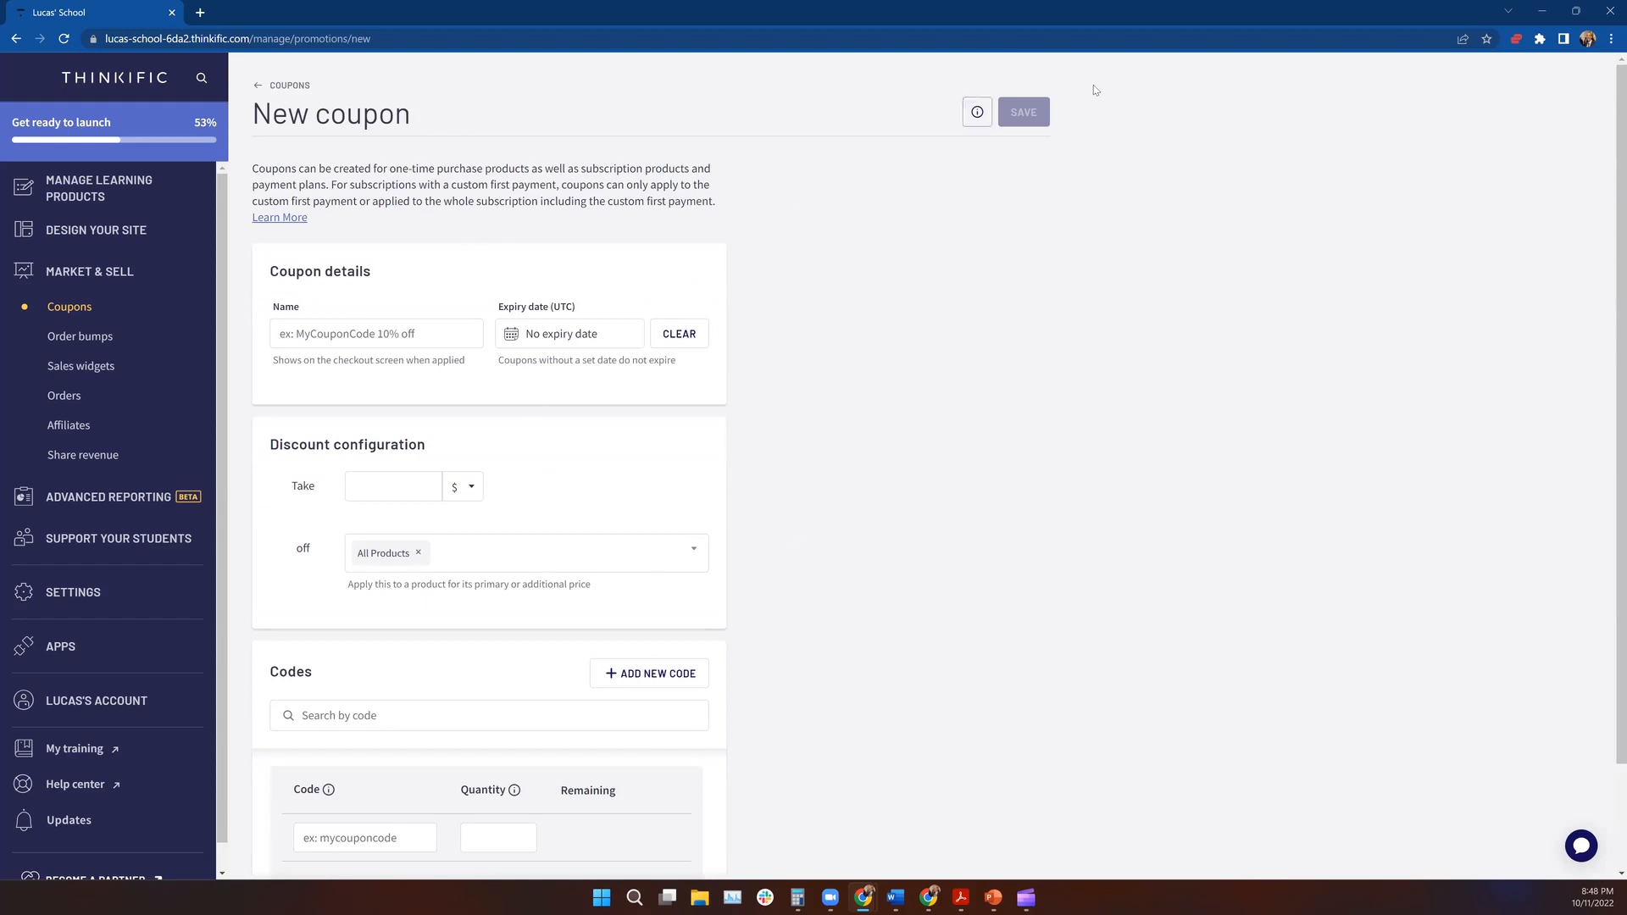
pyautogui.click(278, 92)
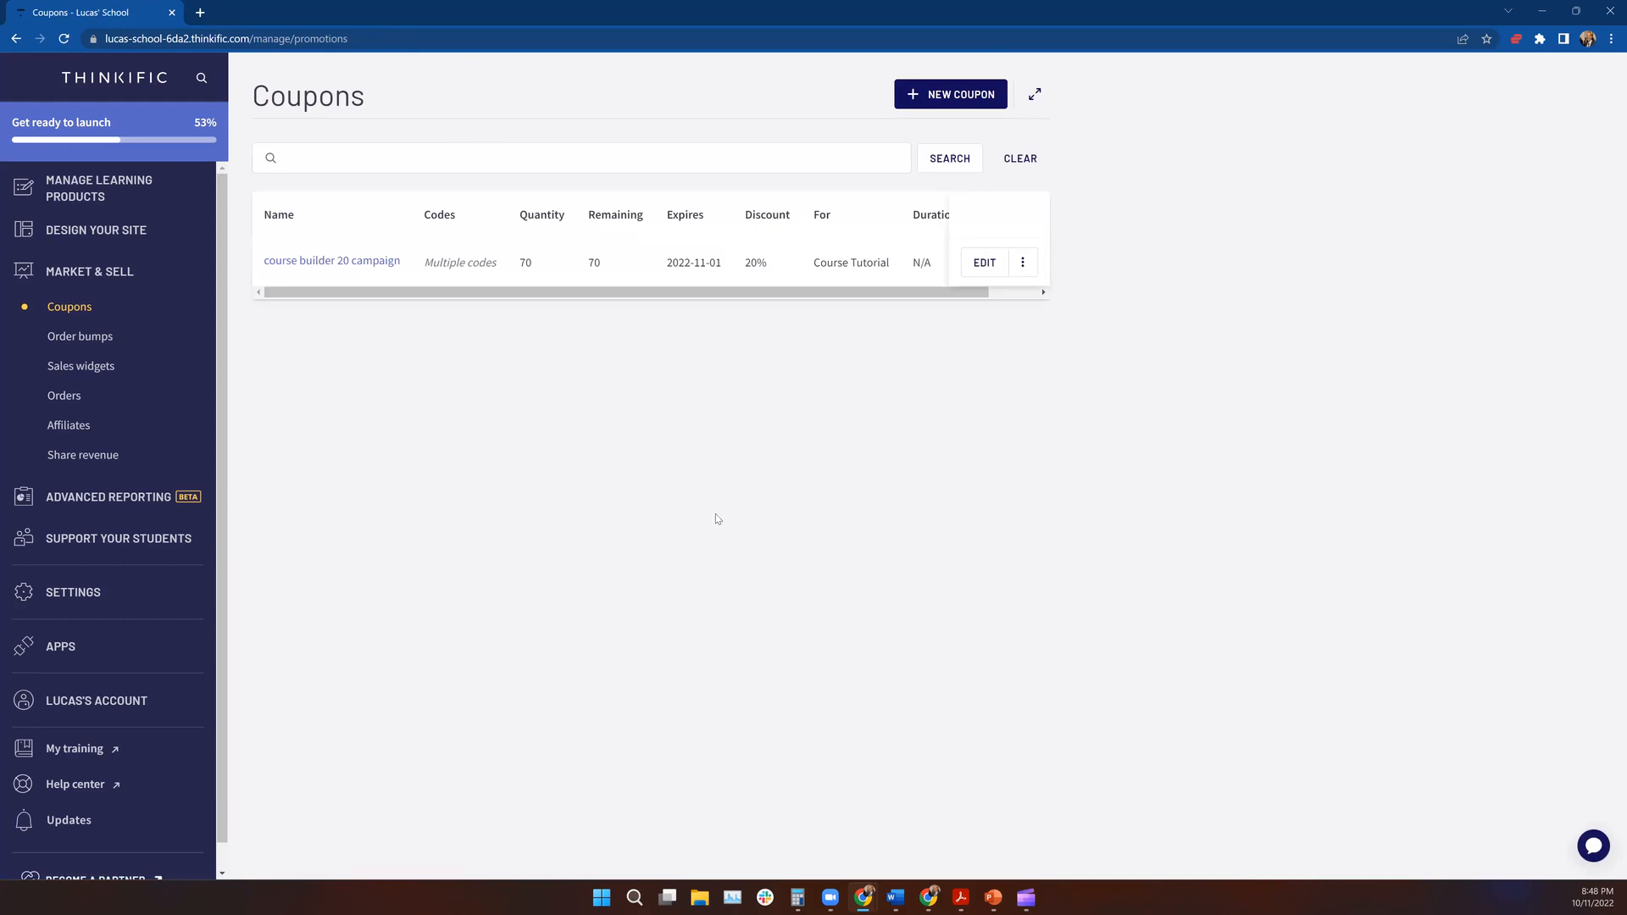